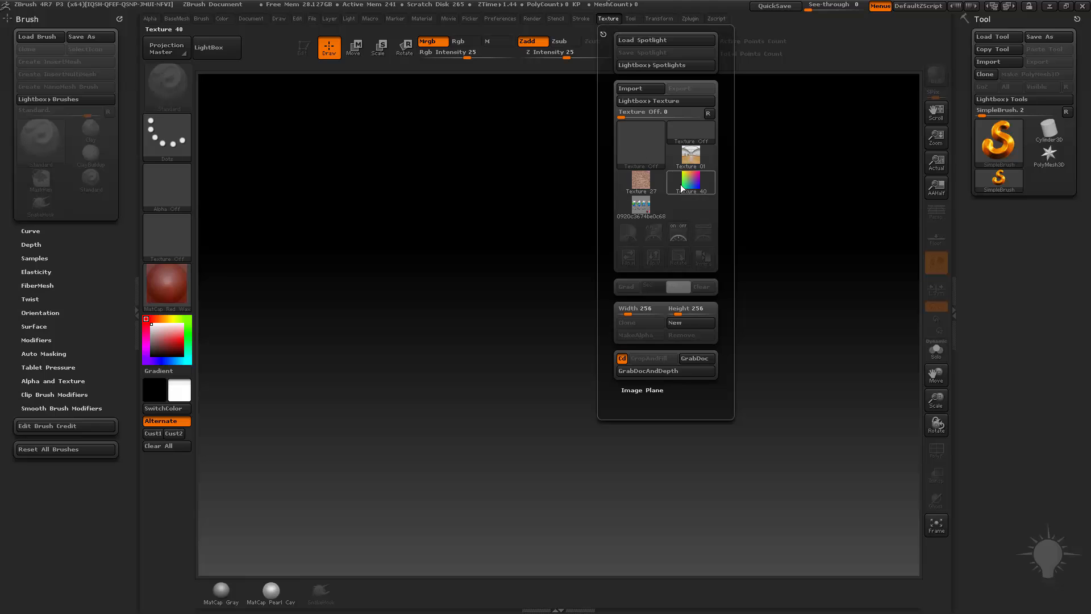
Step: Load the Finn character turnaround texture into Spotlight and move the image to fit within the canvas
left_click(641, 206)
left_click(696, 239)
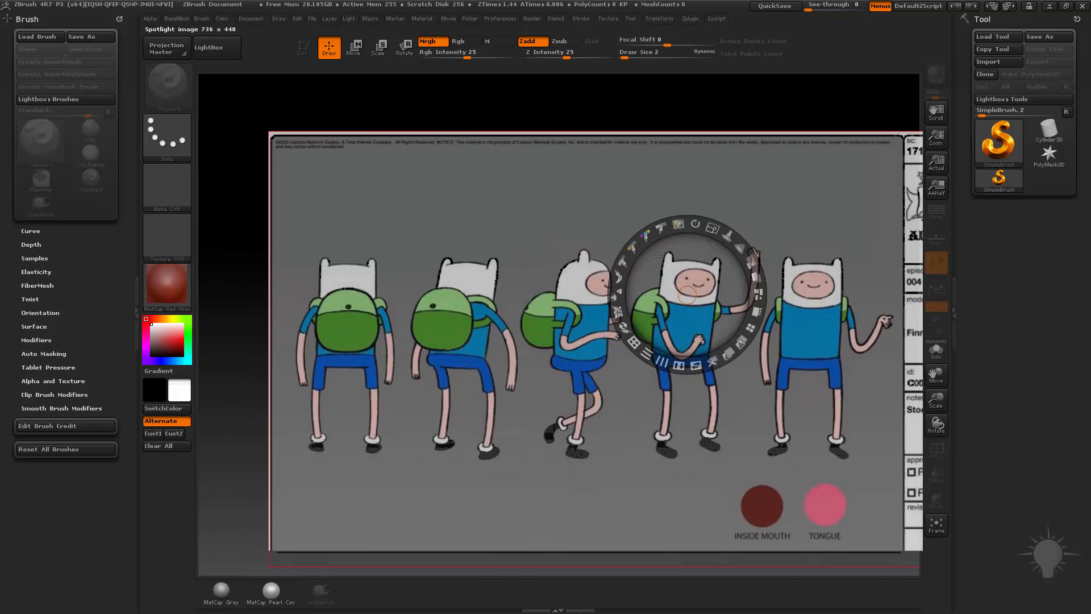
left_click_drag(658, 257, 418, 267)
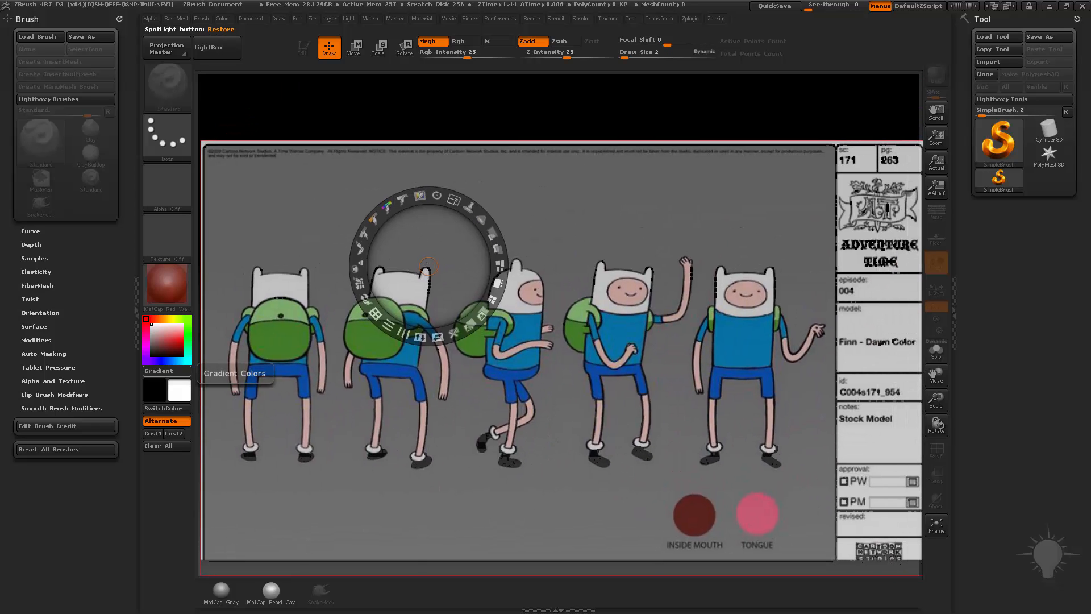
Step: Switch to the browser to look over the YouTube channel's created playlists, and return to ZBrush
key("alt+Tab")
left_click_drag(578, 84, 576, 79)
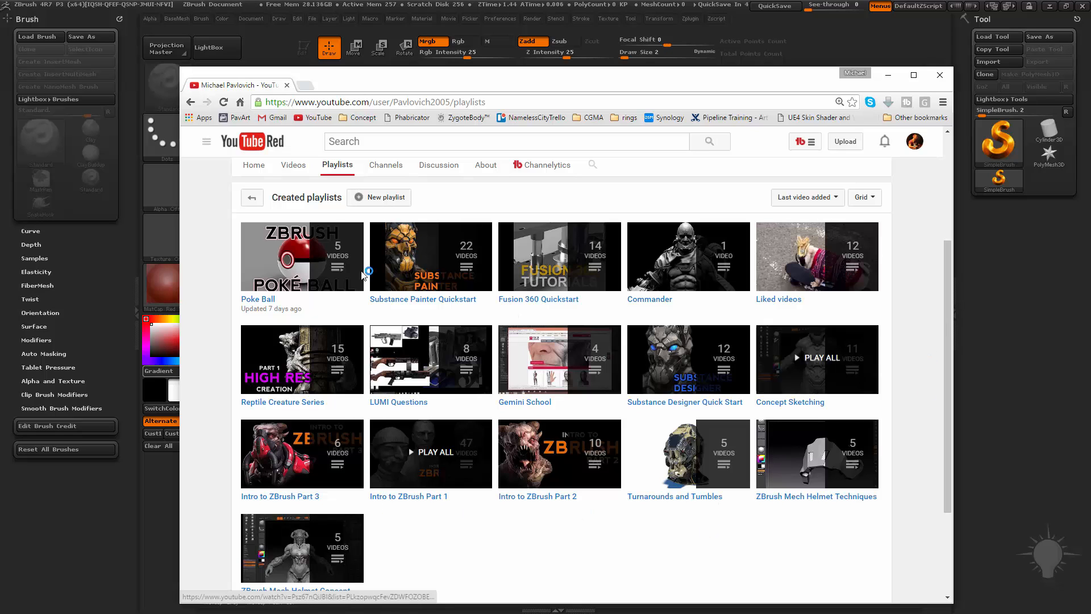
key("alt+Tab")
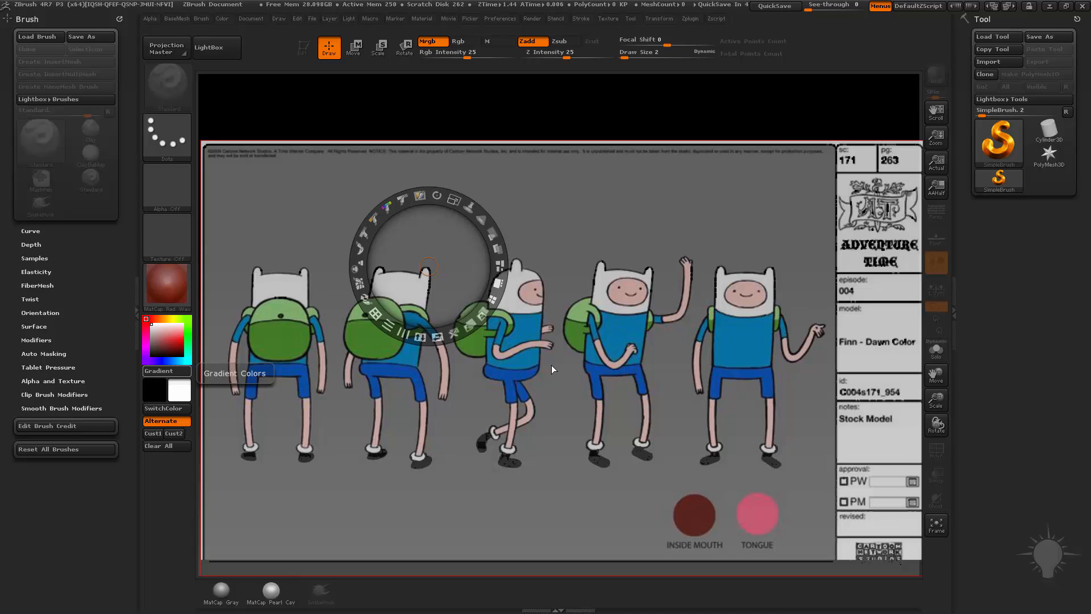
Step: Reposition the Spotlight reference image on the canvas and lower its opacity to a faint overlay
left_click_drag(551, 369, 542, 342)
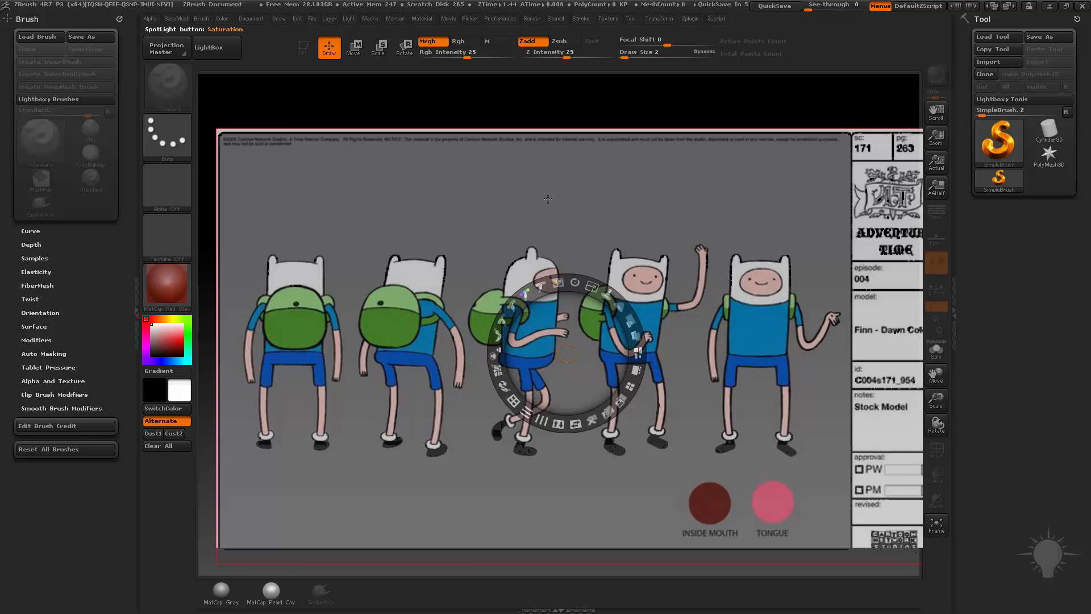
mouse_move(568, 220)
left_mouse_down()
mouse_move(541, 138)
mouse_move(565, 237)
mouse_move(552, 215)
left_mouse_up()
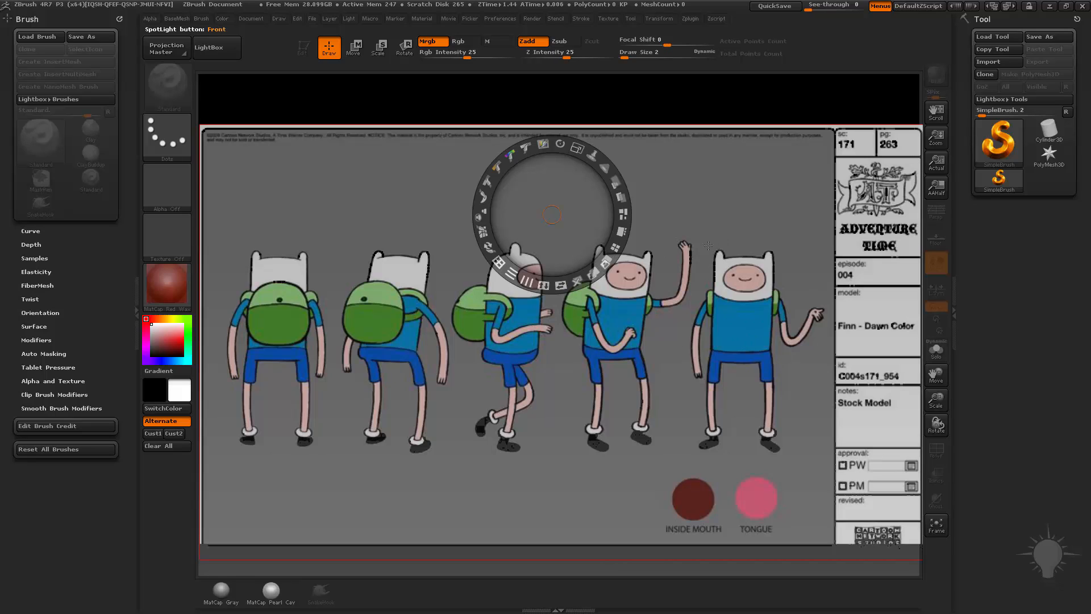
key("z")
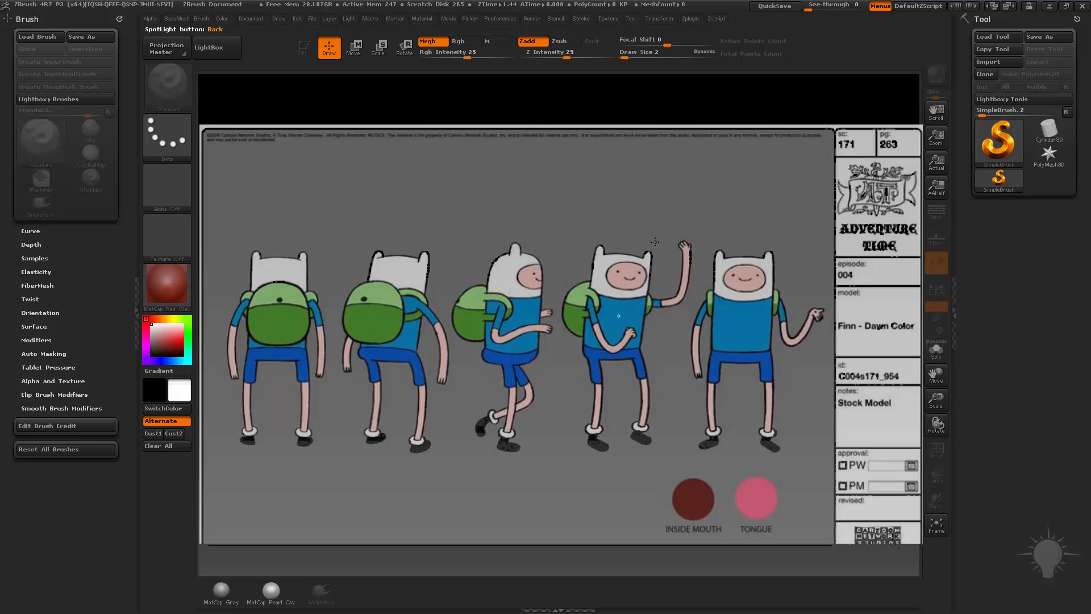
key("z")
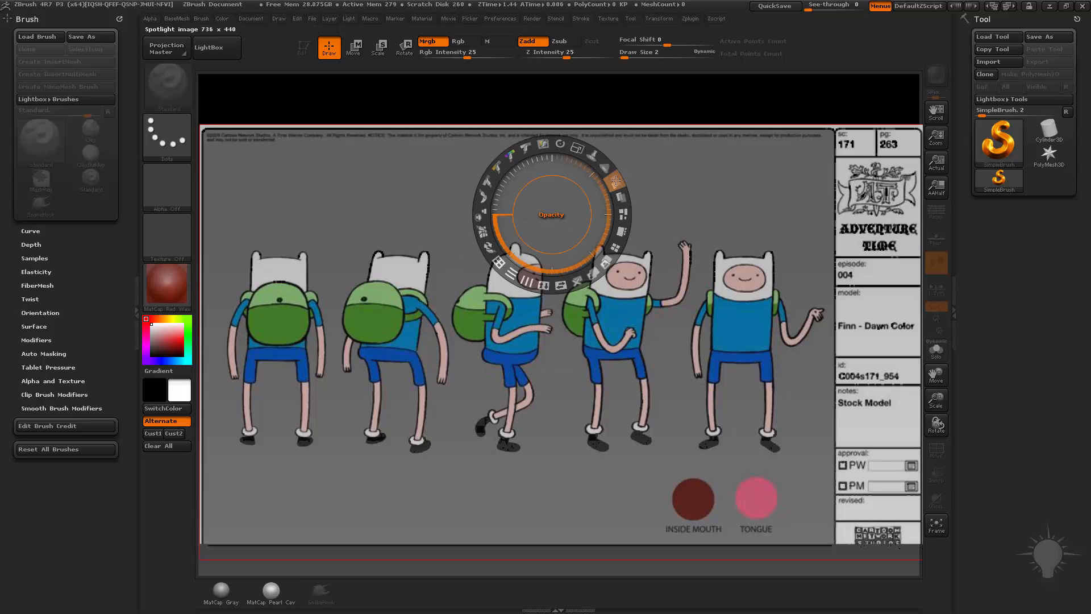
mouse_move(615, 181)
left_mouse_down()
mouse_move(588, 154)
mouse_move(616, 183)
left_mouse_up()
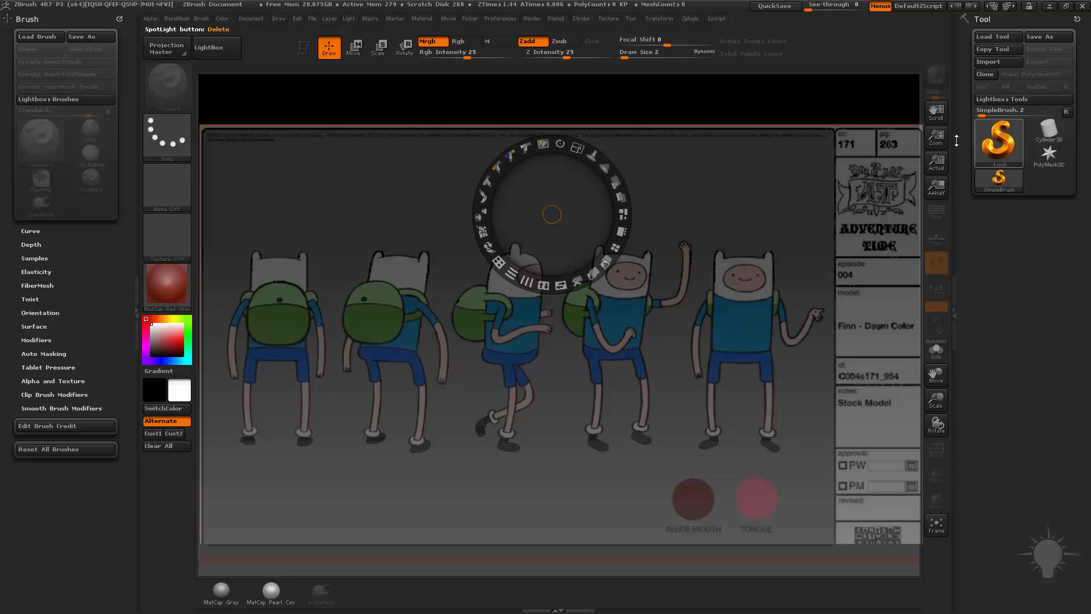
key("z")
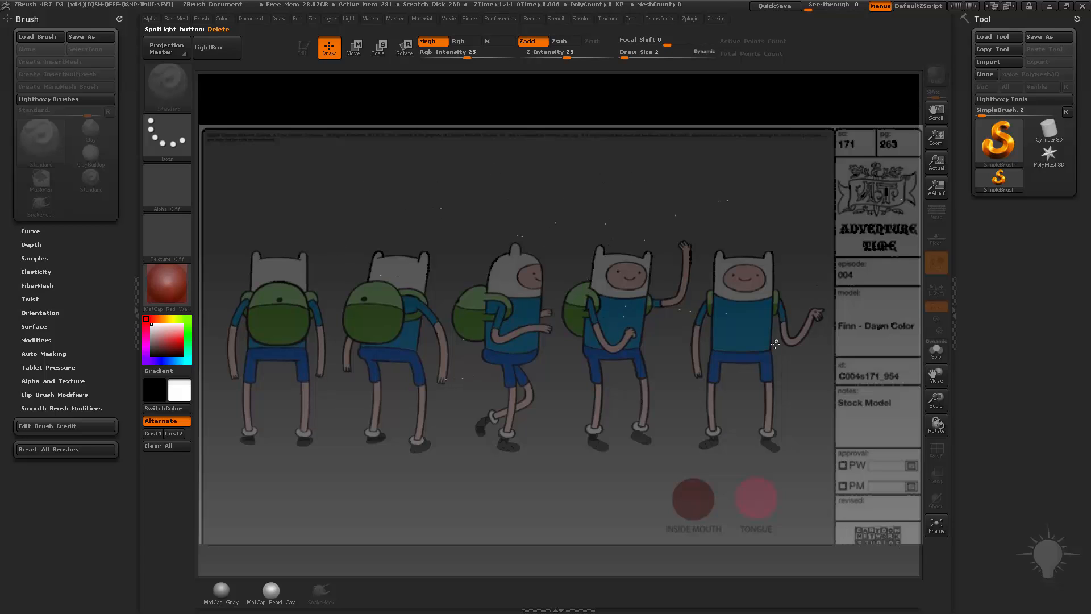
Step: Draw a Cylinder3D over the reference in Edit mode, assign it MatCap Gray, and stand it upright in view
left_click(1048, 129)
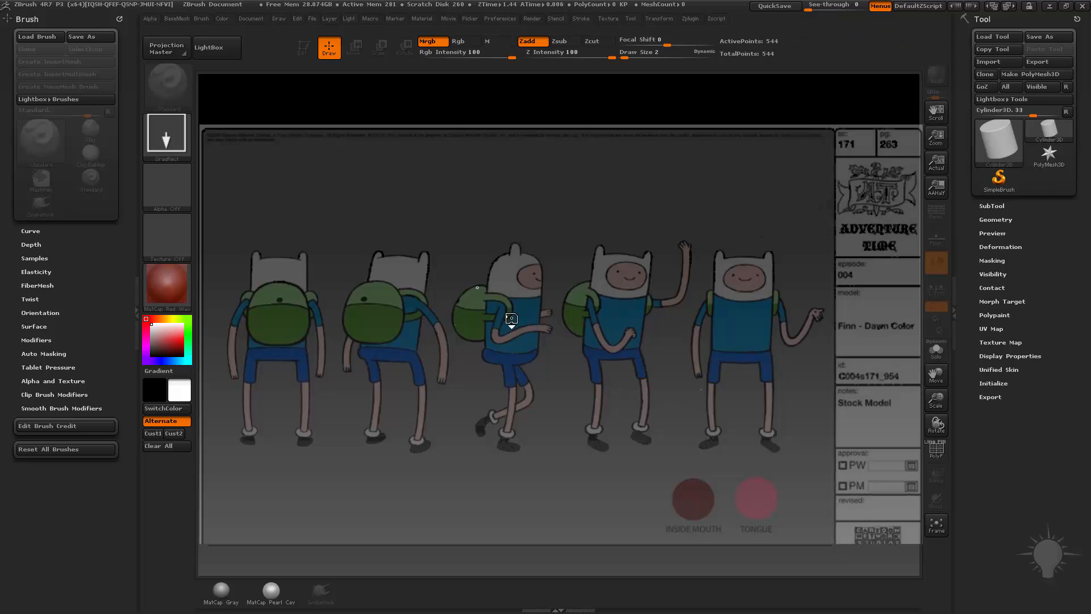
left_click_drag(511, 320, 637, 445)
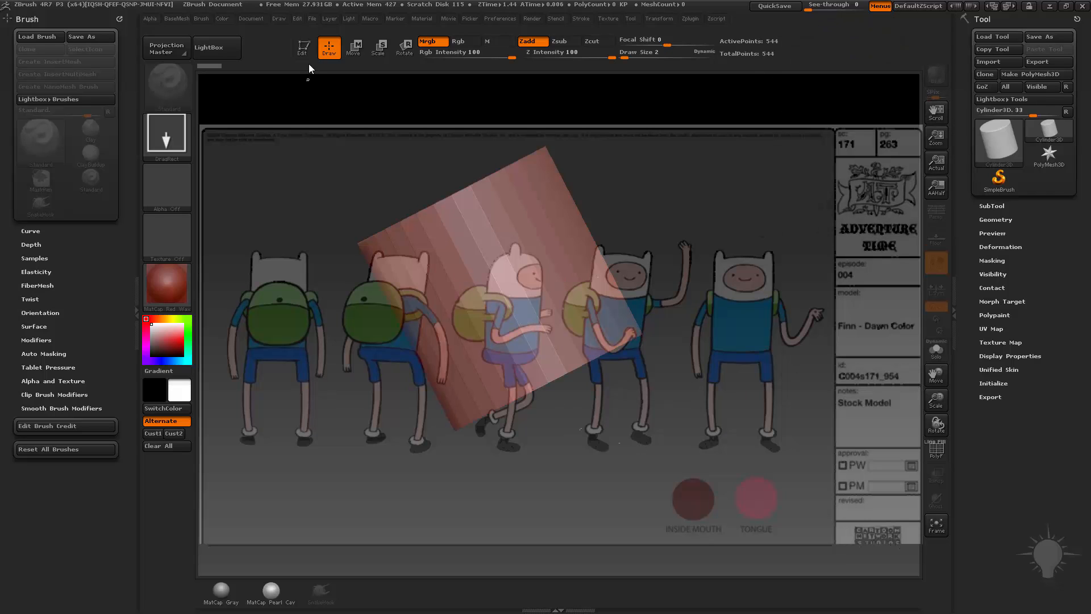
key("t")
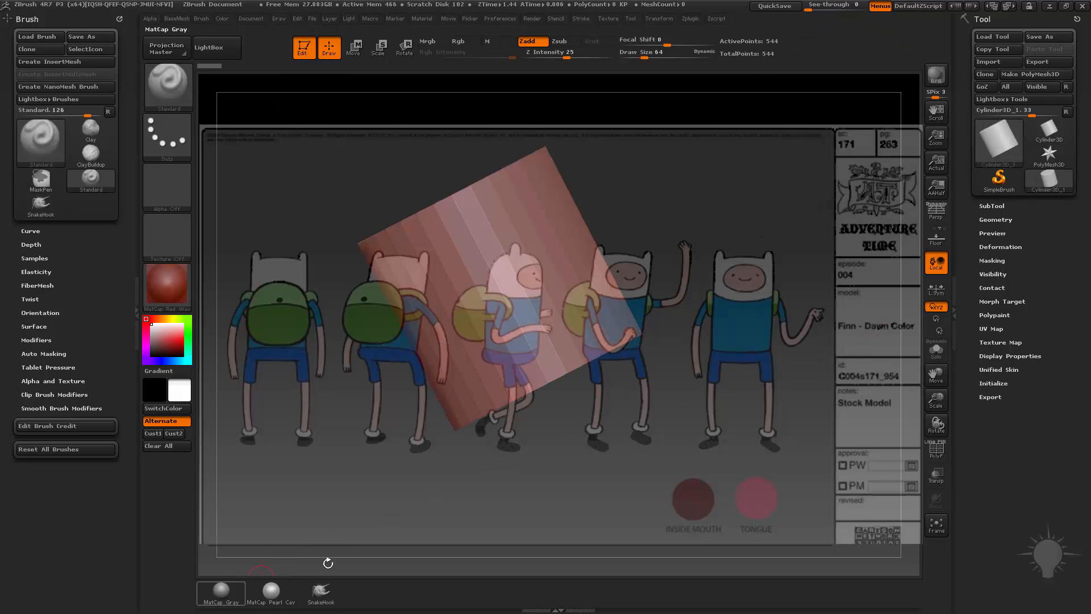
left_click(221, 590)
left_click(166, 284)
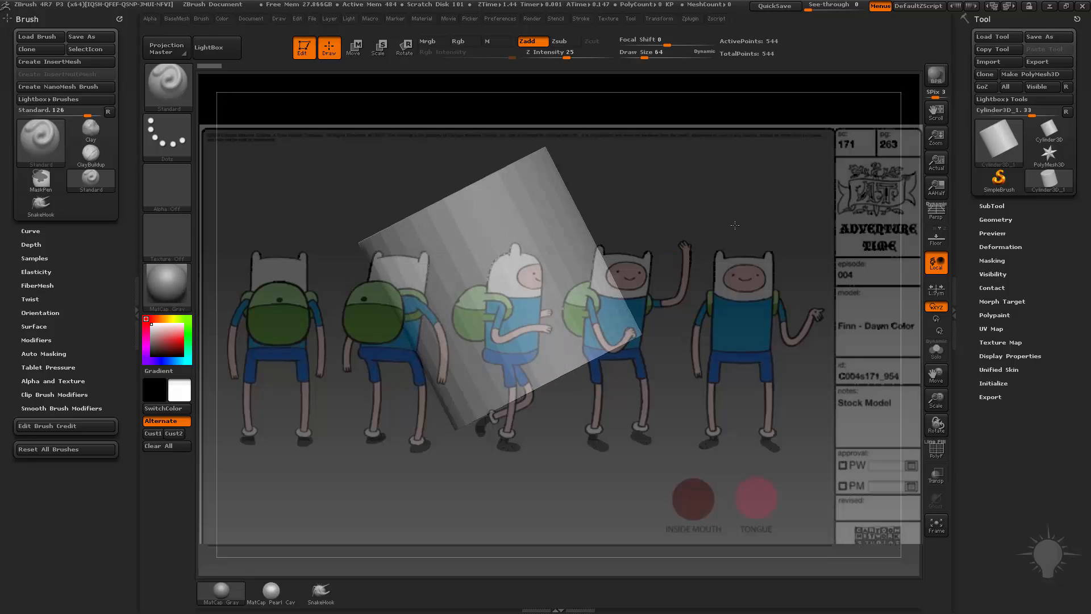
mouse_move(731, 224)
left_mouse_down("shift")
mouse_move(747, 249)
mouse_move(745, 305)
mouse_move(727, 345)
left_mouse_up("shift")
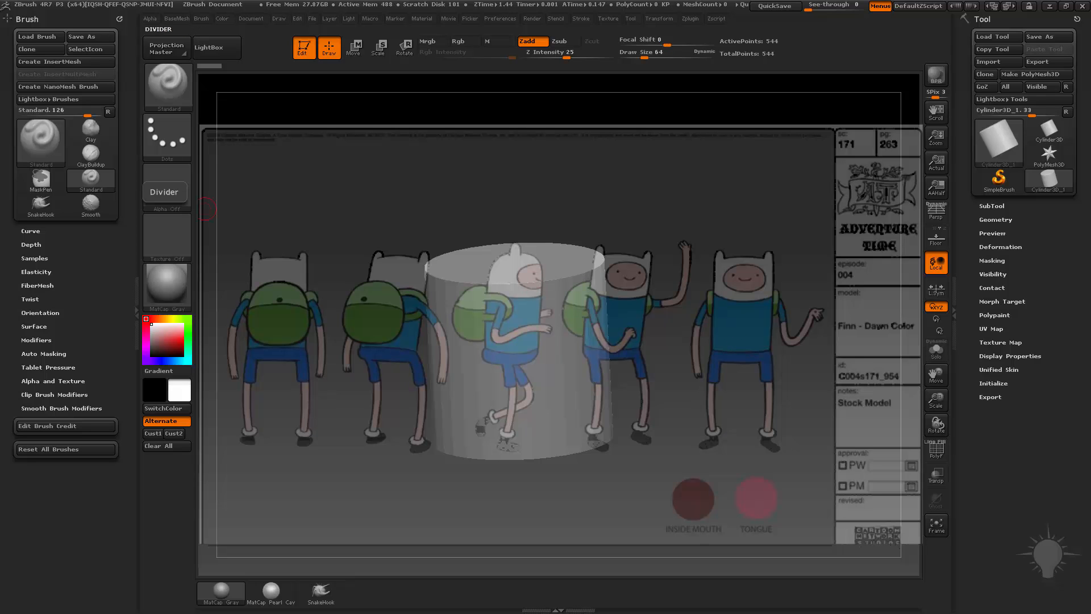
Step: Switch to the browser, open the Gemini School playlist for reference, and return to ZBrush
left_click_drag(0, 43, 361, 41)
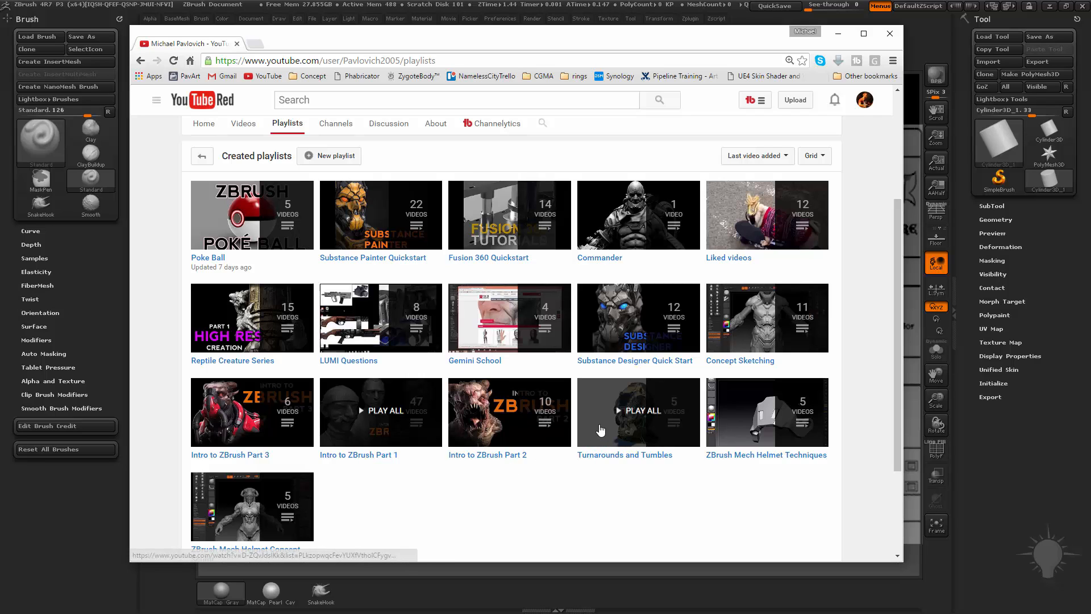
left_click(488, 352)
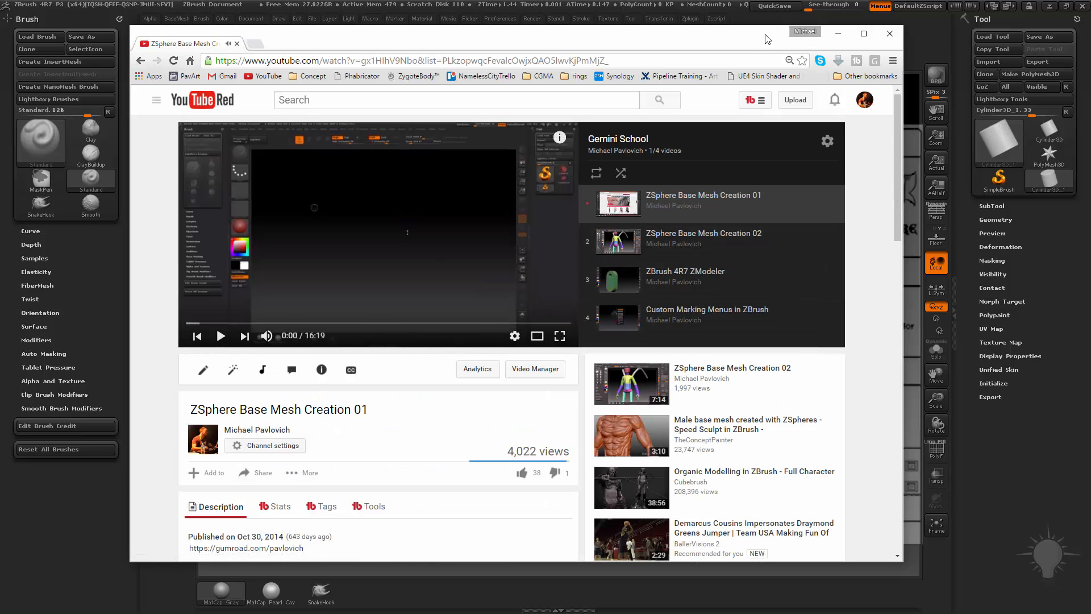
left_click_drag(765, 37, 0, 148)
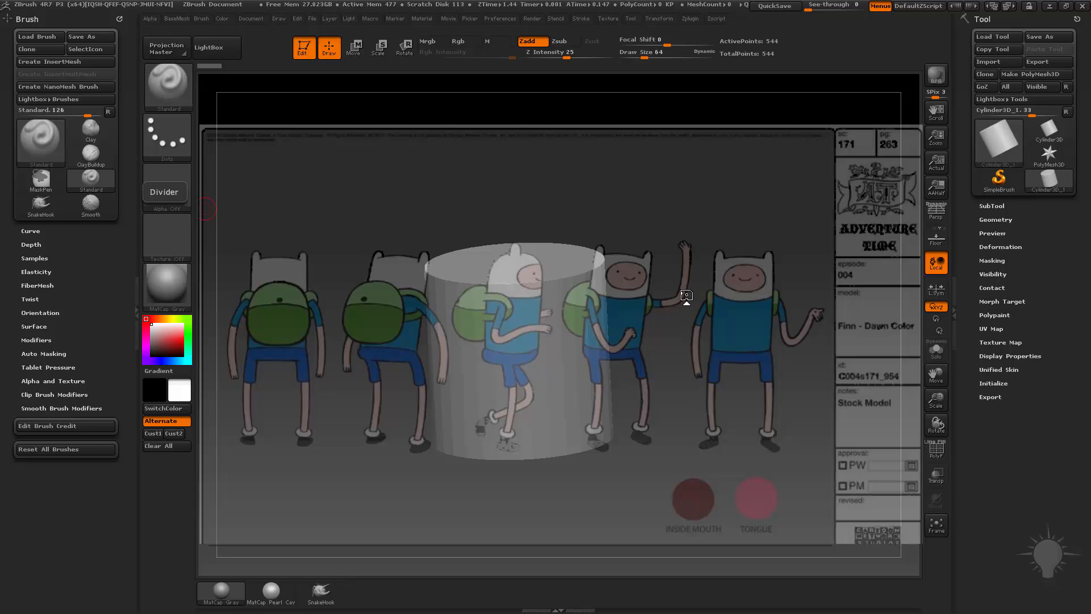
Step: Convert the cylinder primitive into an editable PolyMesh3D
left_click_drag(675, 268, 625, 273)
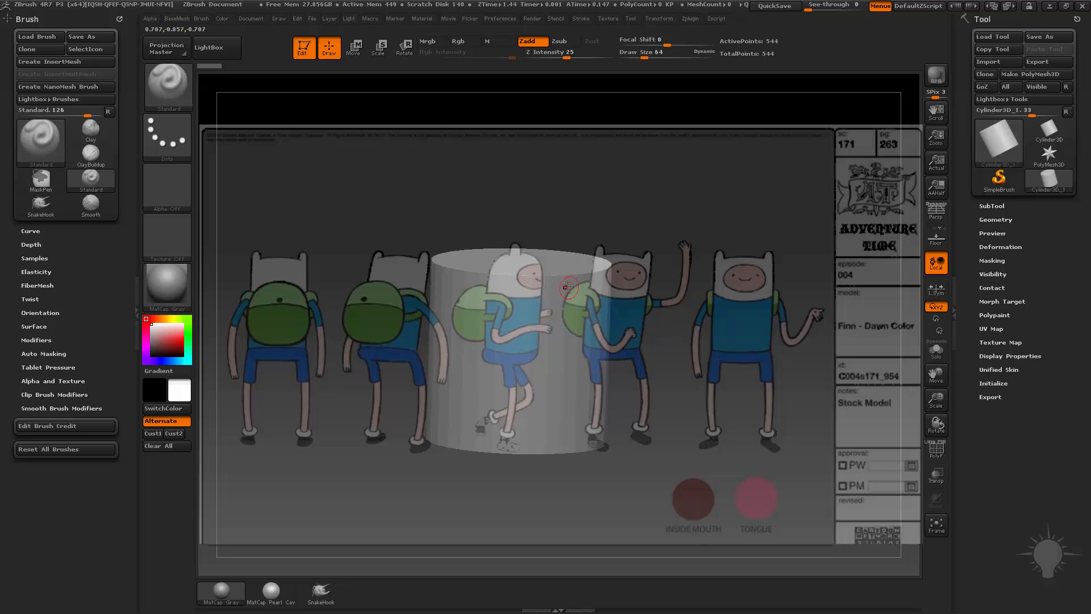
left_click(659, 18)
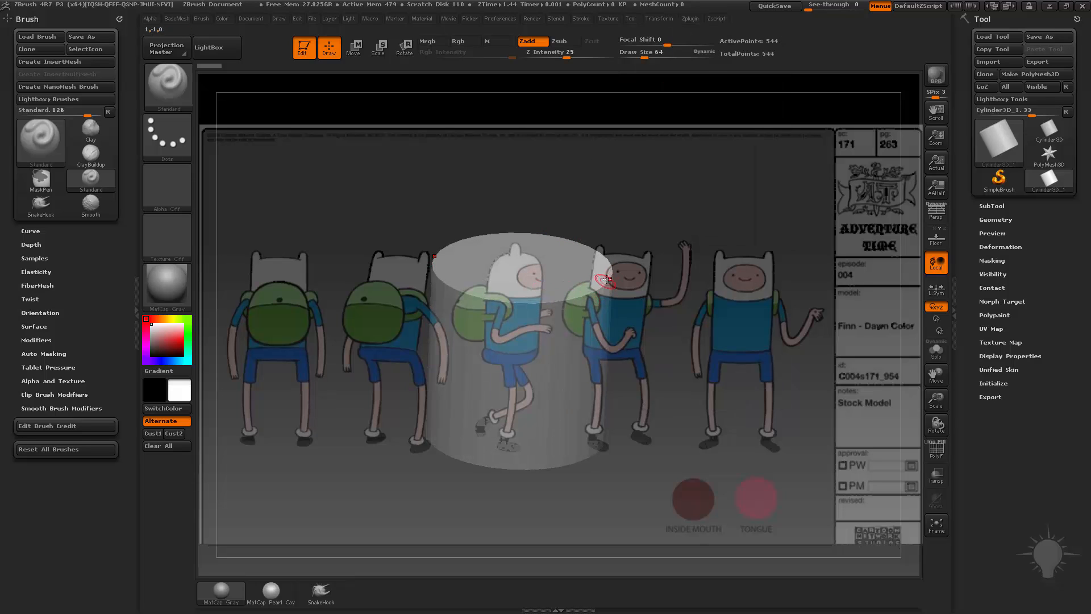
left_click_drag(721, 300, 755, 312)
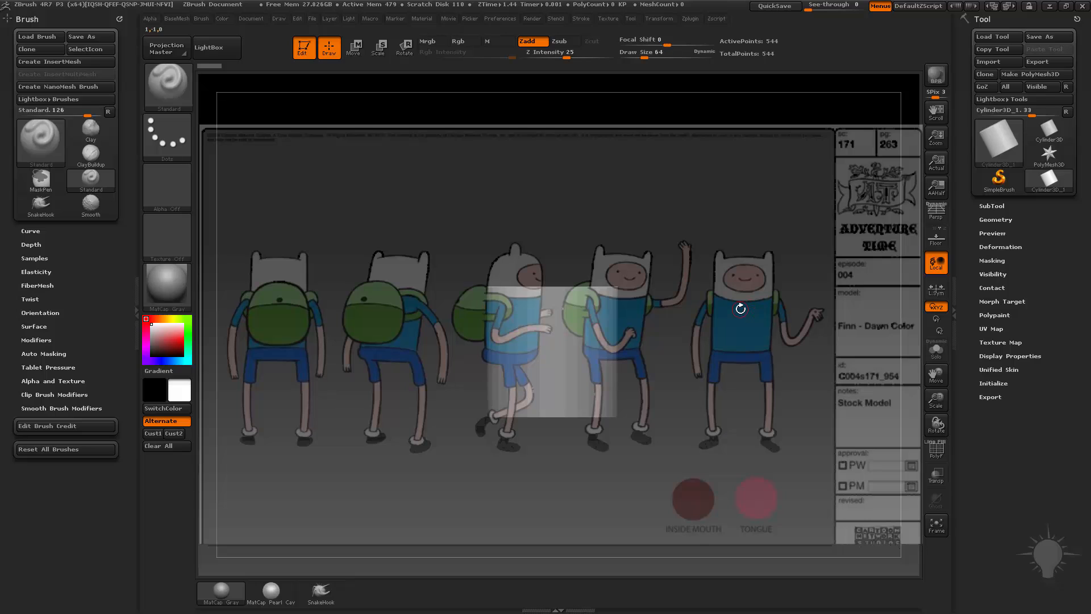
left_click(994, 219)
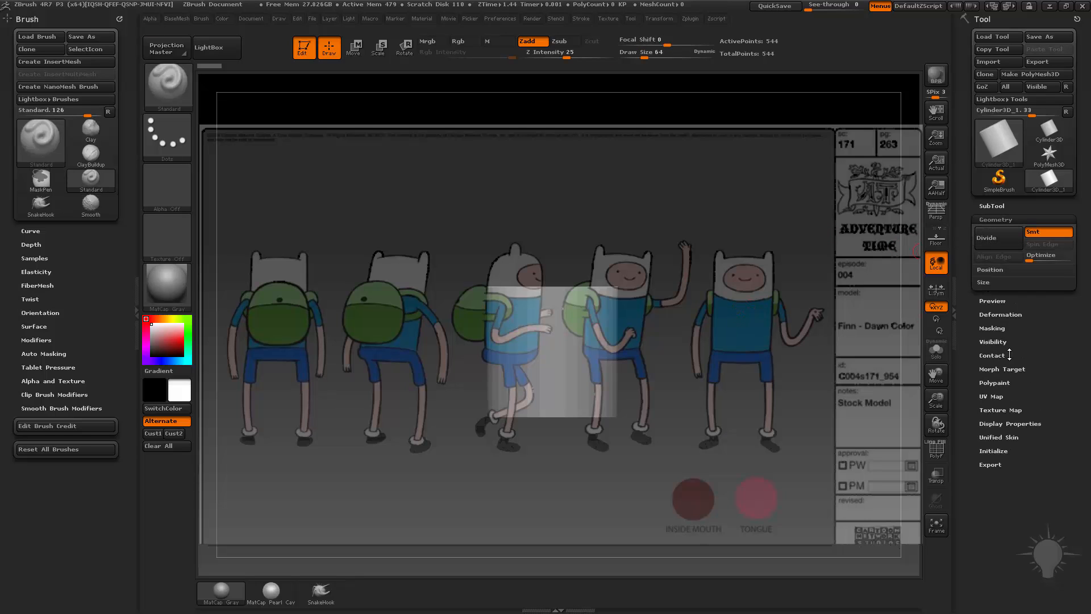
left_click(1028, 74)
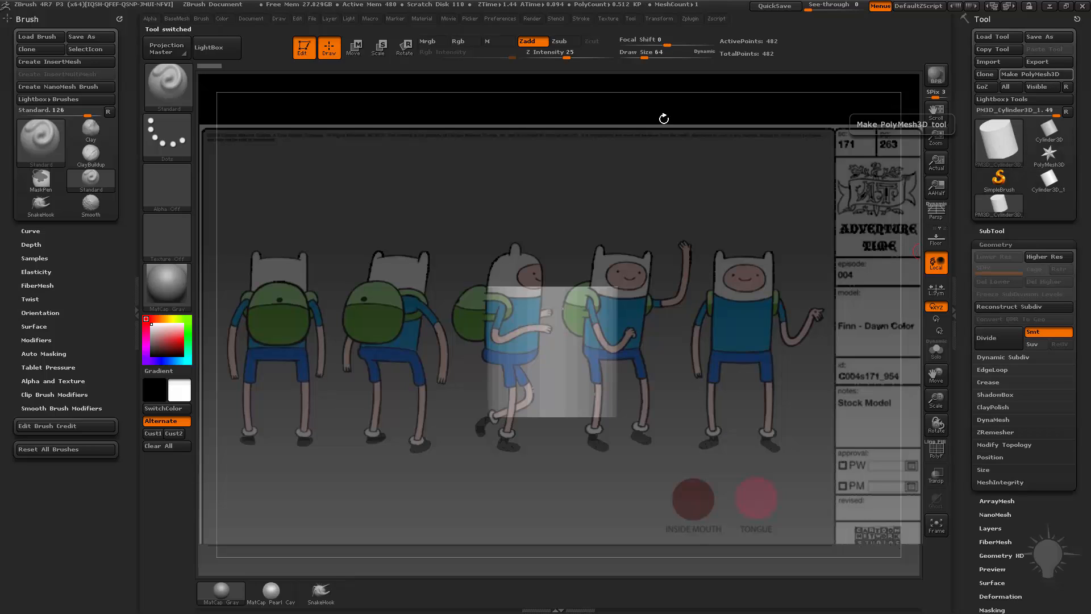
Step: DynaMesh the cylinder at resolution 64 with Project turned off
left_click_drag(757, 296, 710, 350)
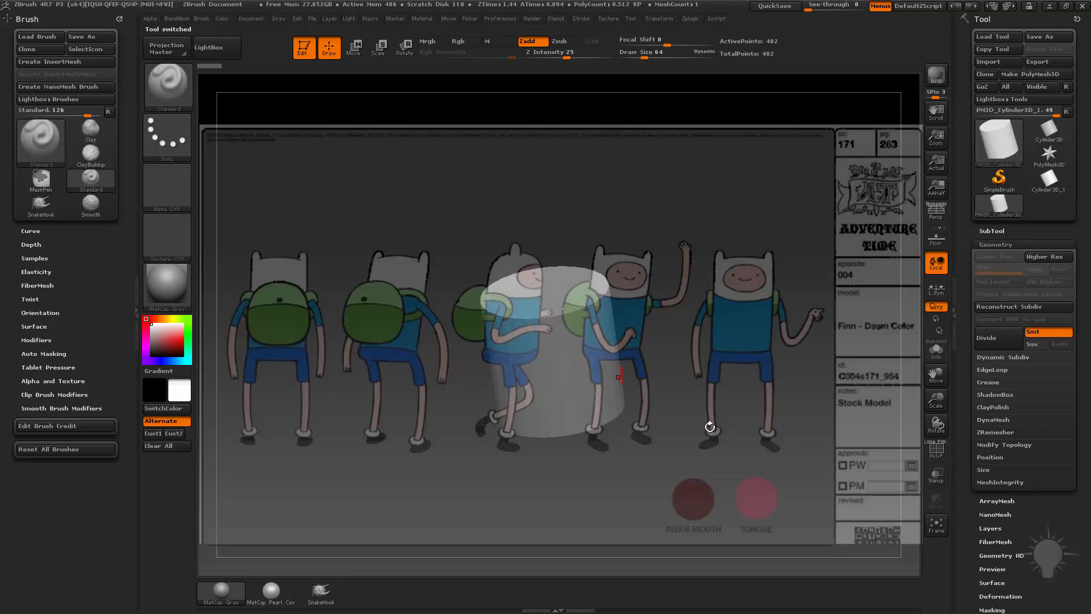
left_click(1004, 420)
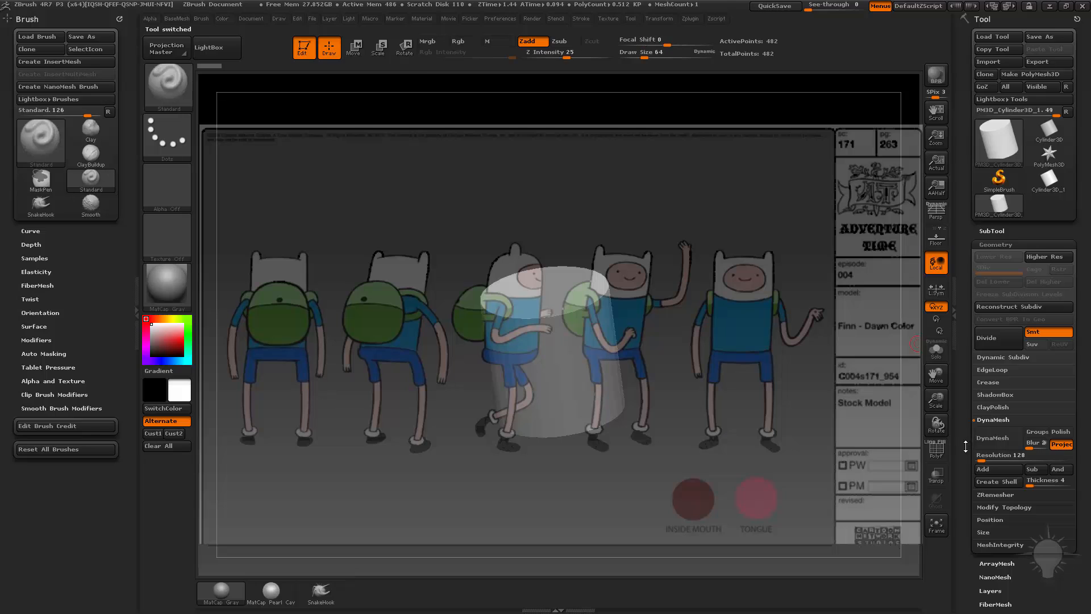
left_click(1060, 341)
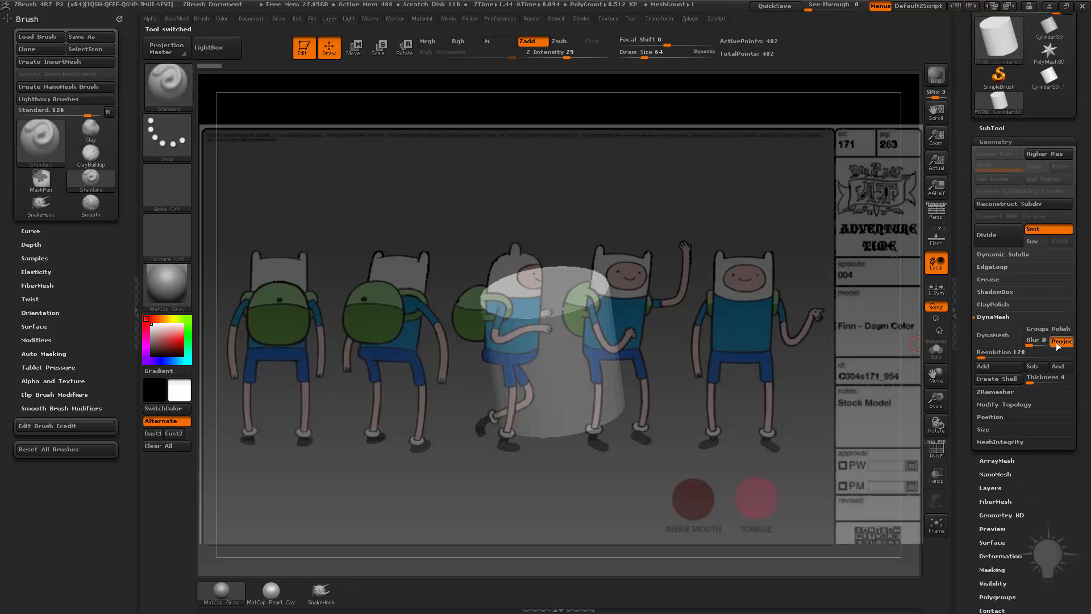
left_click(989, 352)
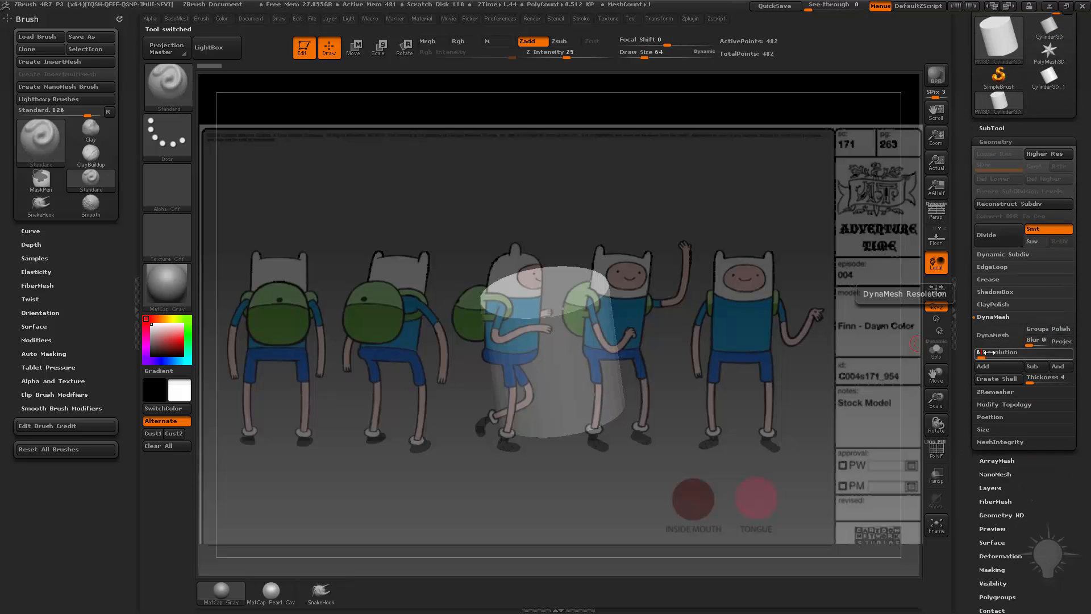
type("64")
key("Return")
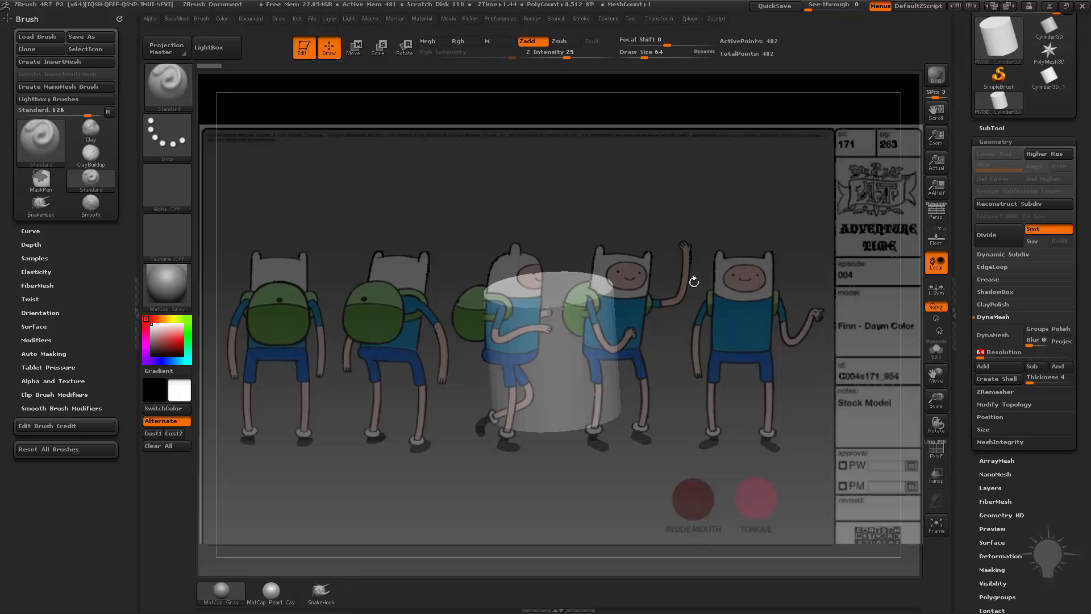
left_click(998, 335)
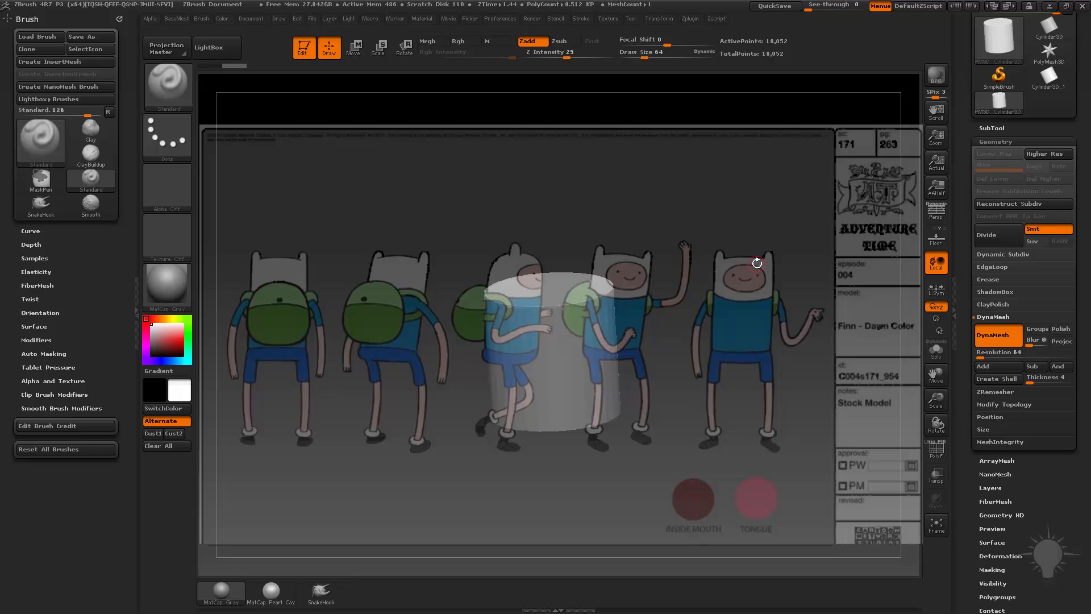
Step: Hide the Spotlight reference overlay and frame the cylinder's top rim for sculpting
left_click_drag(759, 300, 759, 318)
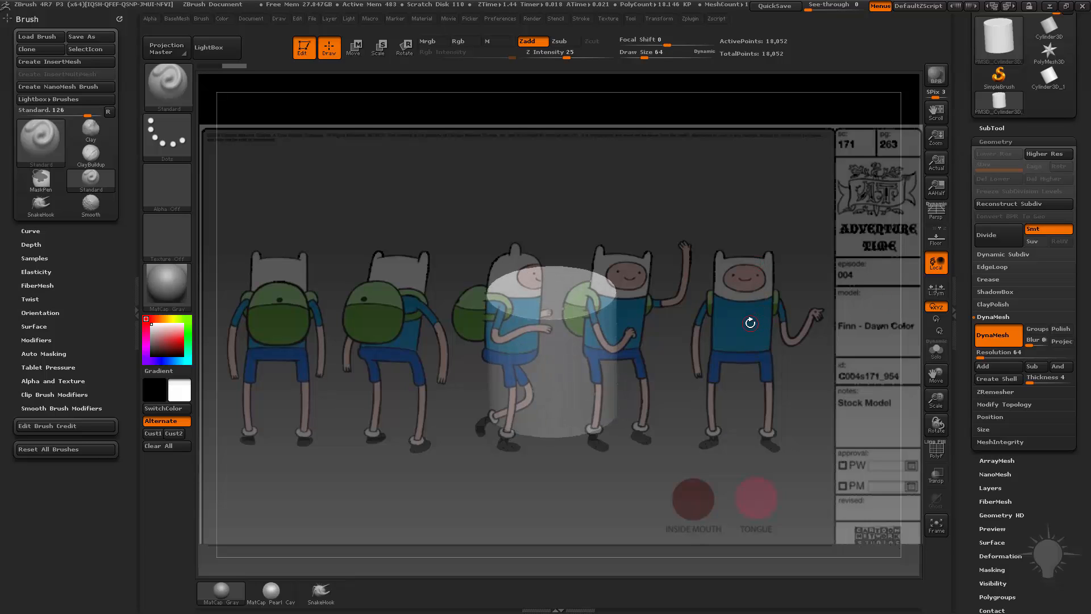
key("shift+z")
left_click_drag(730, 247, 739, 300, "alt")
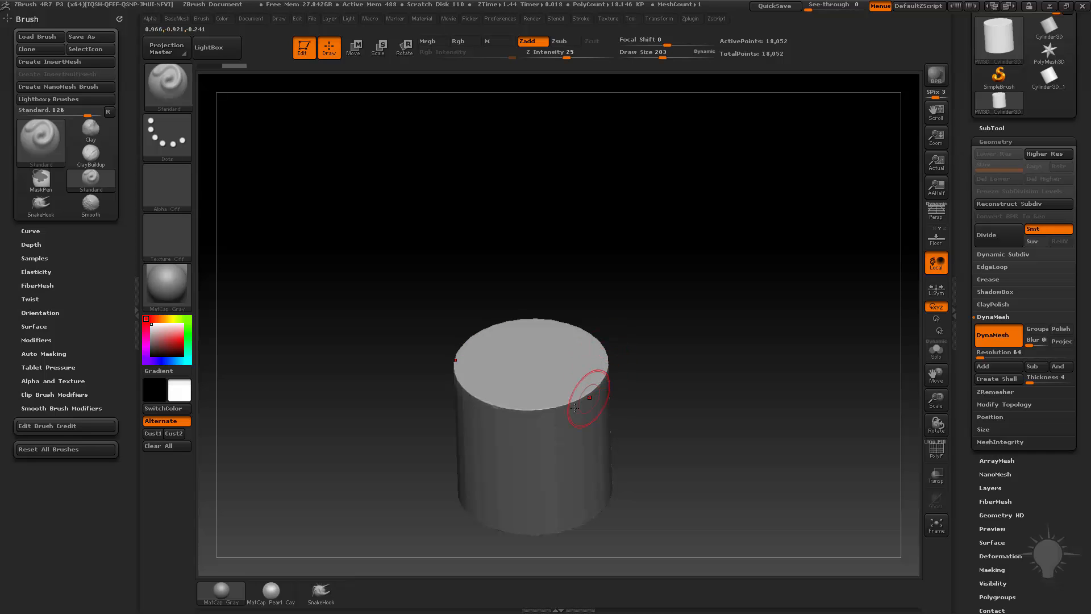
mouse_move(665, 366)
left_mouse_down()
mouse_move(694, 365)
mouse_move(679, 358)
left_mouse_up()
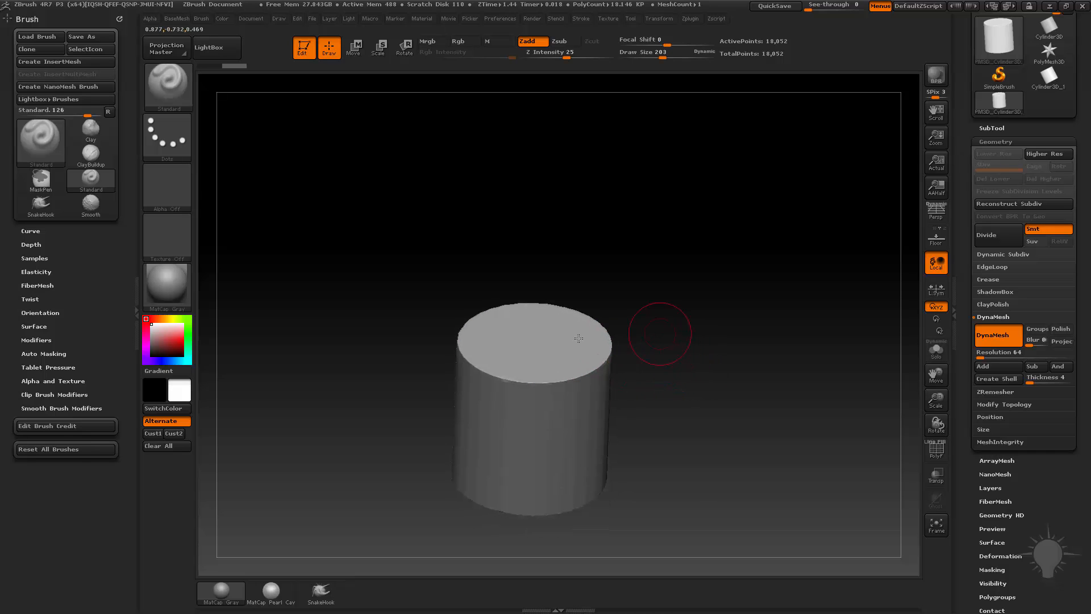
Step: Choose the TrimDynamic brush, enlarge it, and bevel the front of the cylinder's top rim
key("b")
key("t")
key("d")
key("s")
mouse_move(493, 379)
left_mouse_down()
mouse_move(607, 351)
mouse_move(566, 394)
mouse_move(570, 374)
left_mouse_up()
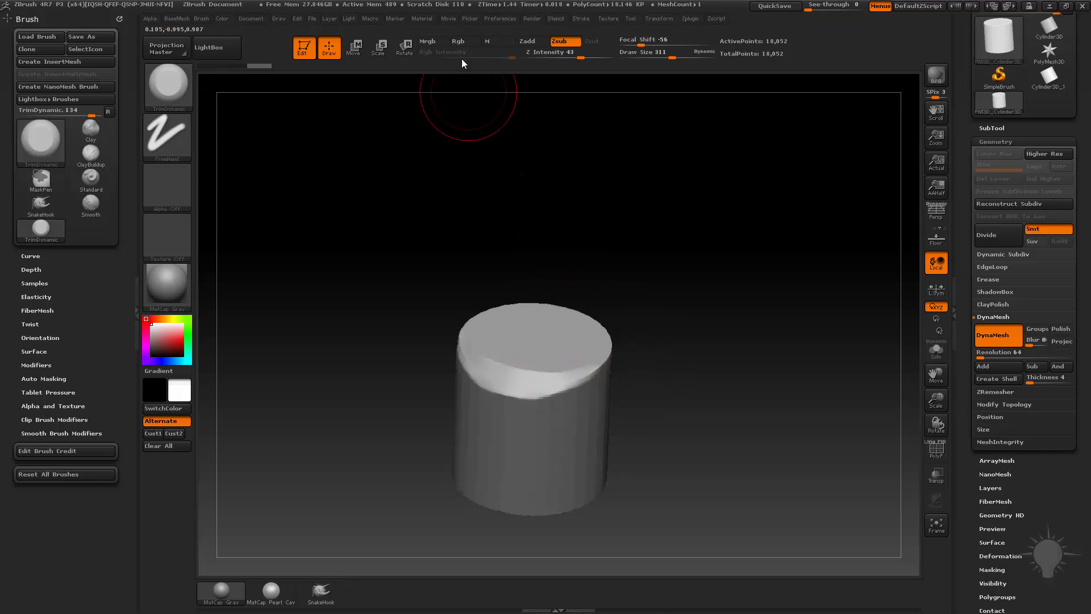
Step: Turn off Align Cursor To Surface in the editing preferences
left_click(500, 19)
left_click(517, 294)
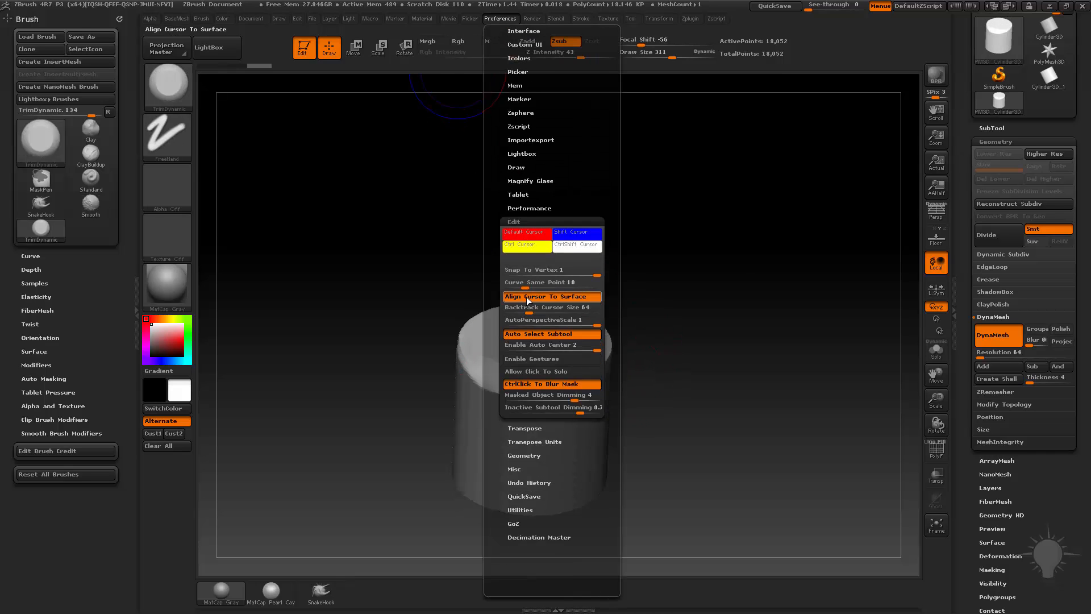
left_click(526, 300)
Step: Trim around the rest of the cylinder's top rim and smooth the bevel into a rounded edge
left_click_drag(743, 427, 696, 435)
left_click_drag(584, 350, 564, 373)
mouse_move(688, 270)
left_mouse_down()
mouse_move(619, 356)
mouse_move(642, 259)
mouse_move(603, 359)
left_mouse_up()
mouse_move(827, 211)
left_mouse_down()
mouse_move(840, 241)
mouse_move(787, 291)
left_mouse_up()
left_click_drag(618, 331, 568, 319, "shift")
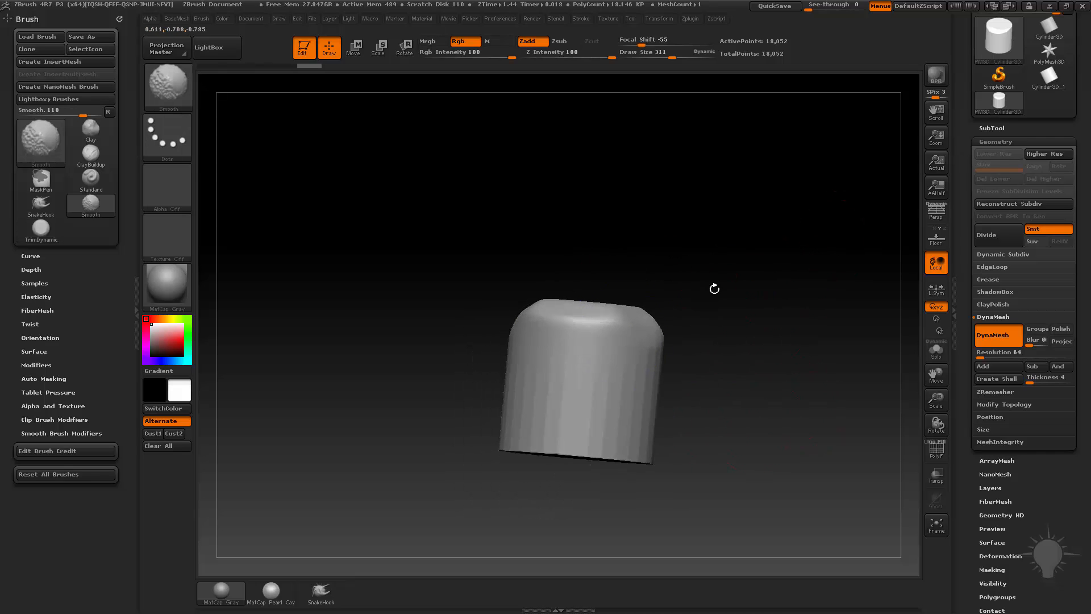
Step: Assign Smooth Stronger as the smoothing brush in place of the standard Smooth brush
left_click_drag(714, 289, 598, 253)
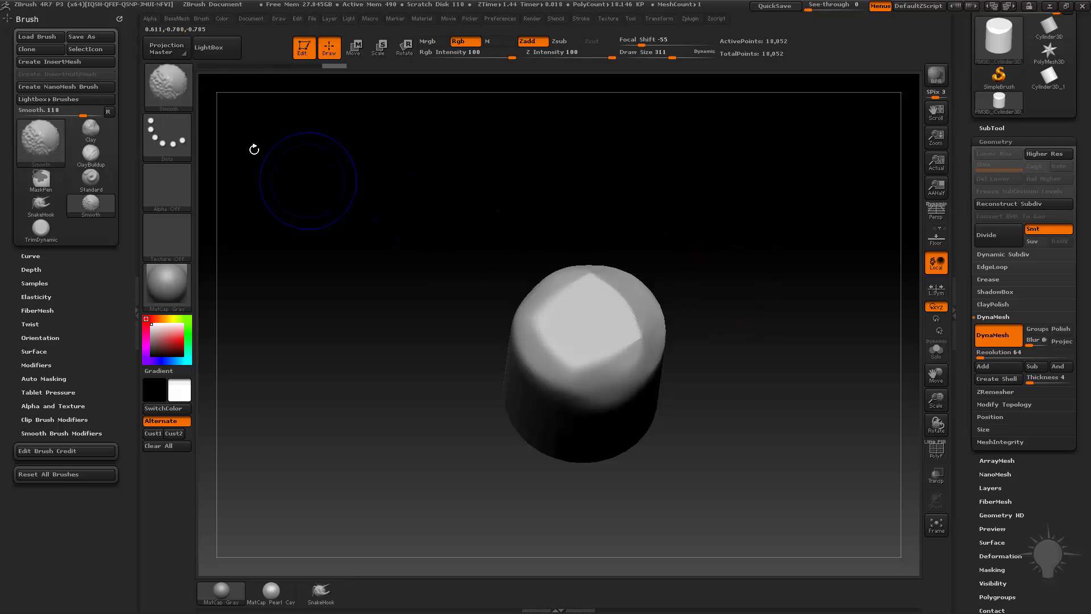
left_click(175, 92, "shift")
left_click(292, 347, "shift")
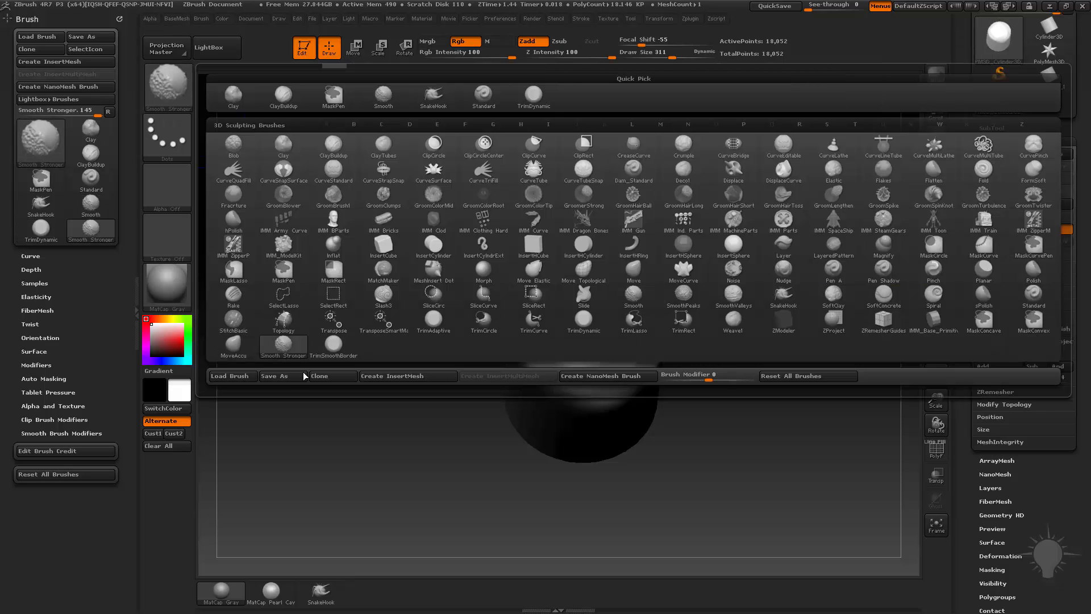
mouse_move(286, 352)
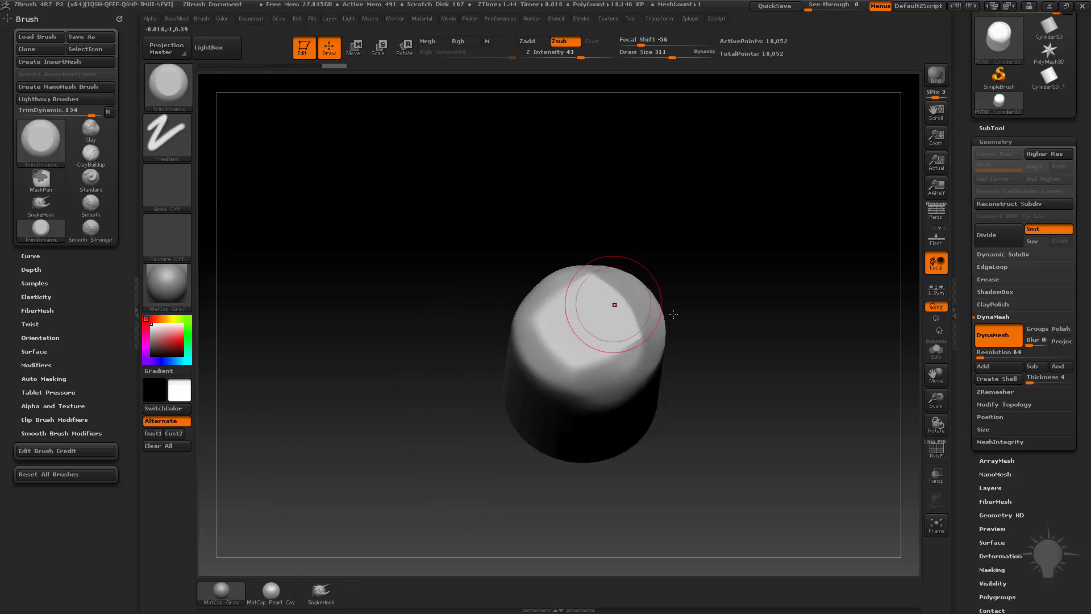
Step: Browse the Smooth folder of the LightBox brush library for smoothing brushes and hide LightBox
mouse_move(727, 280)
left_mouse_down()
mouse_move(686, 308)
mouse_move(686, 346)
left_mouse_up()
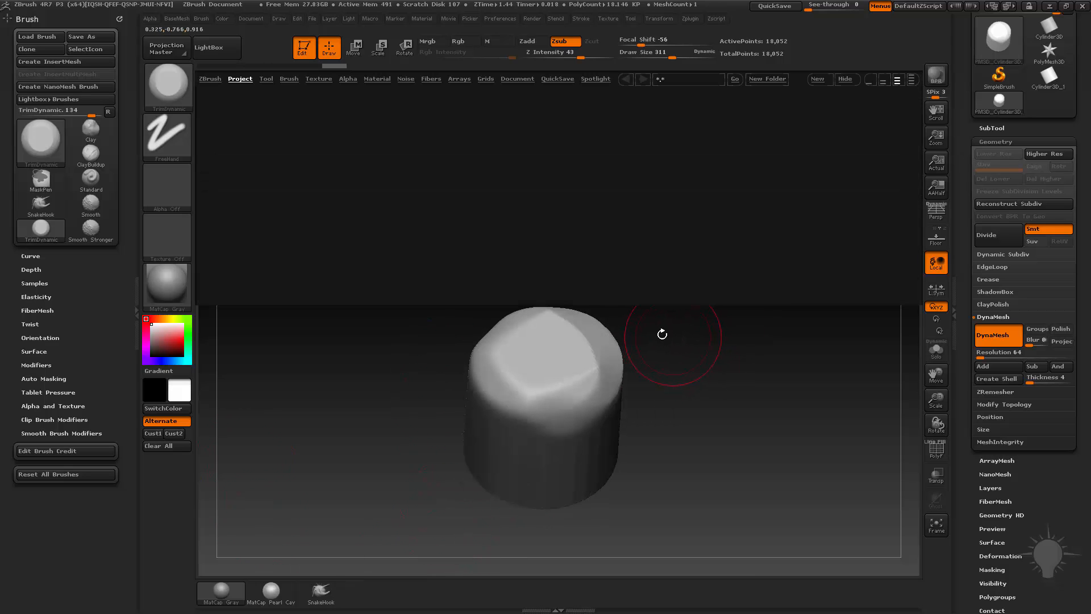
left_click(288, 79)
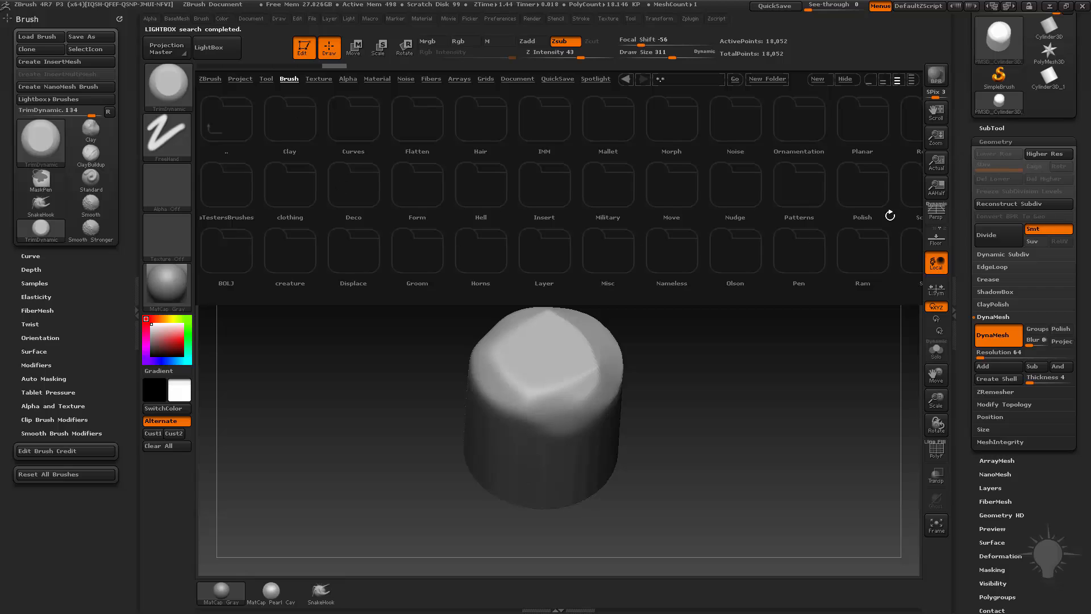
left_click(911, 80)
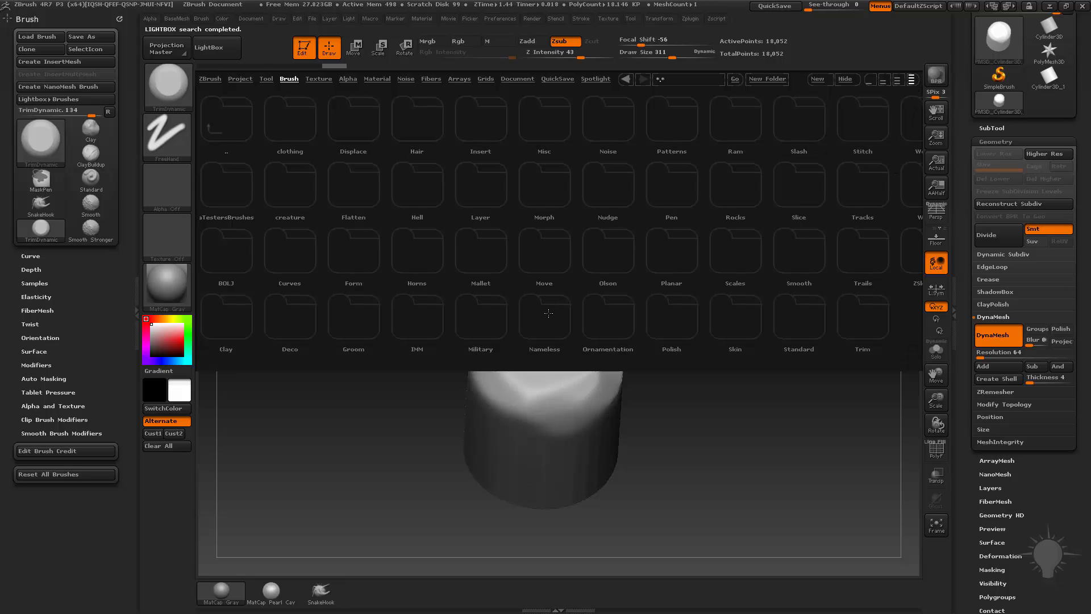
left_click(799, 256)
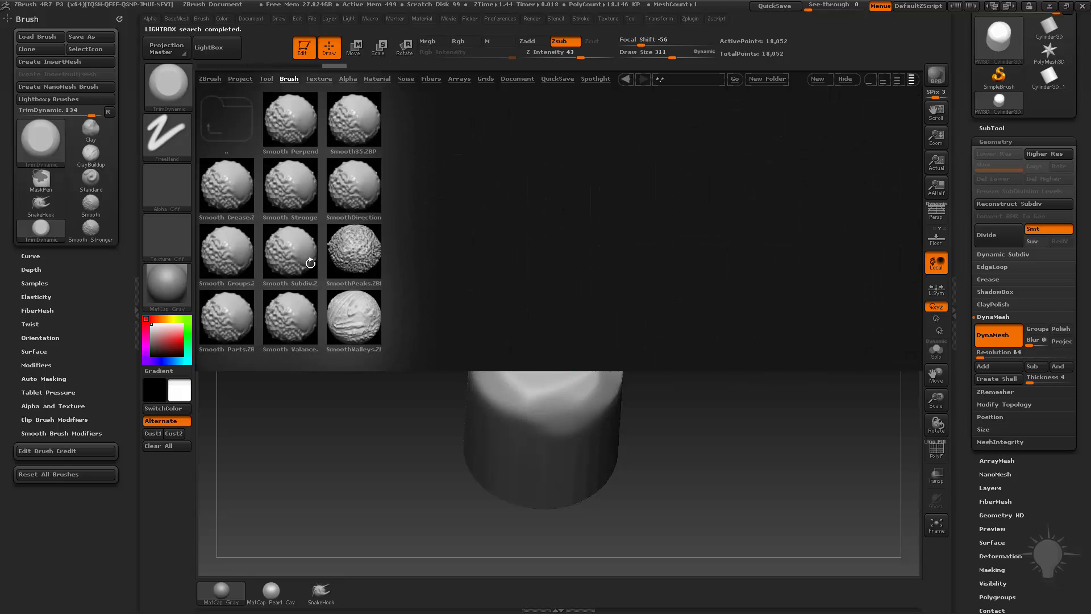
left_click(849, 79)
Step: Smooth the trimmed facets on the cylinder's top into a soft dome with Smooth Stronger
mouse_move(742, 382)
left_mouse_down()
mouse_move(747, 303)
mouse_move(718, 364)
left_mouse_up()
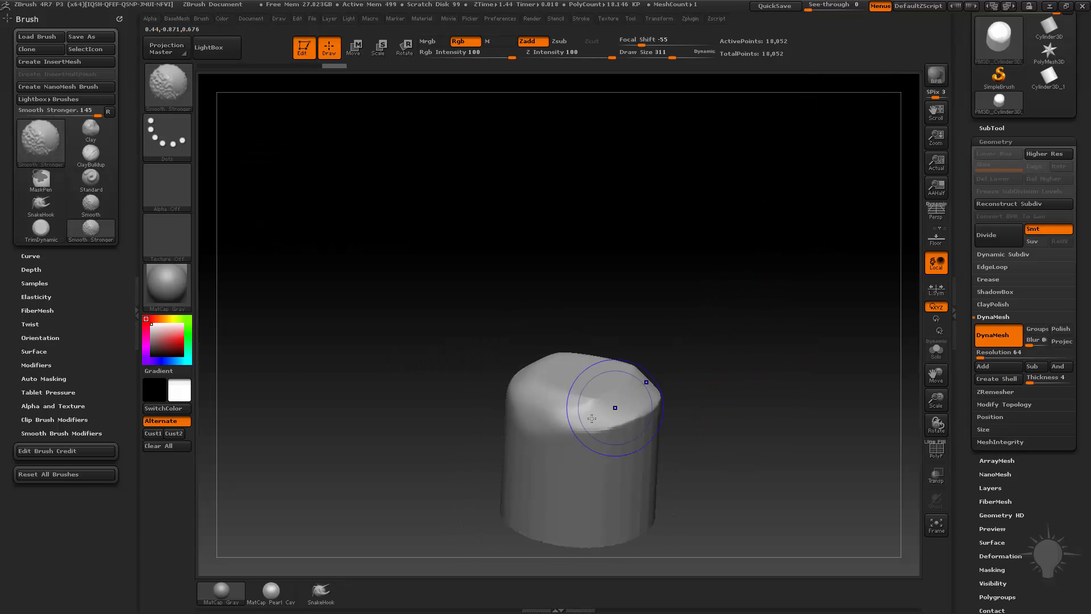
left_click_drag(613, 407, 629, 381, "shift")
left_click_drag(749, 387, 749, 329, "alt")
left_click_drag(771, 455, 766, 379)
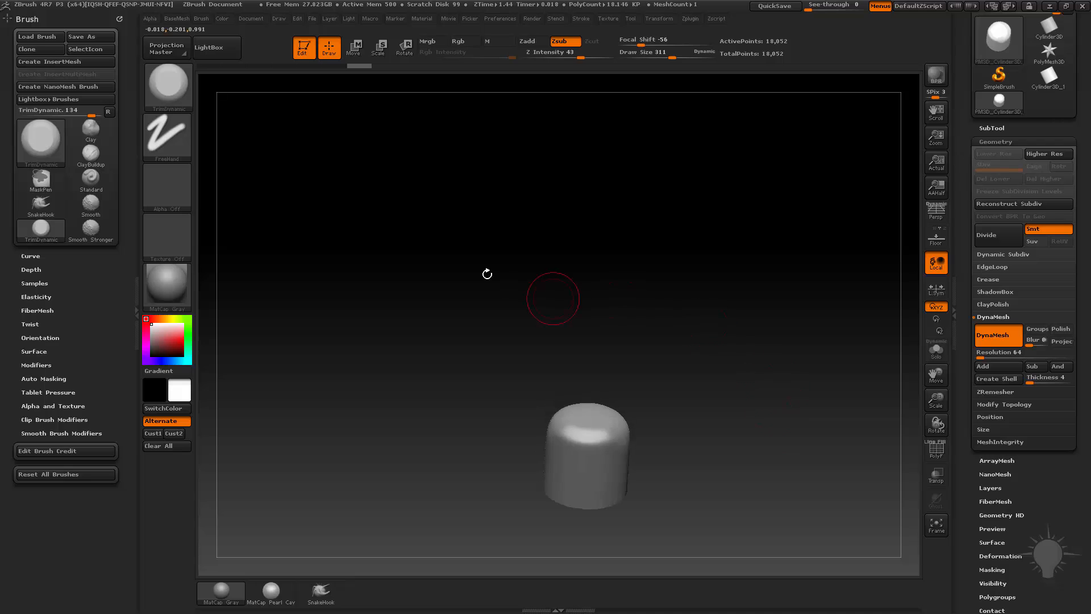
Step: Browse to the ZBrush 4R7 > ZStartup > BrushPresets folder in the brush's save dialog and close it without saving
key("shift")
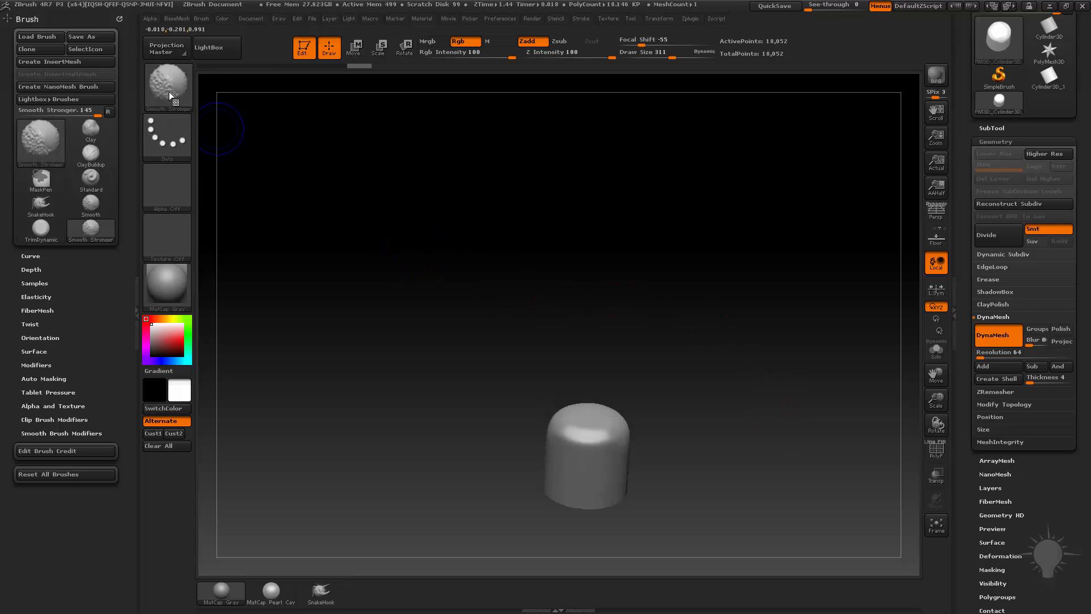
left_click(202, 18)
left_click(282, 40)
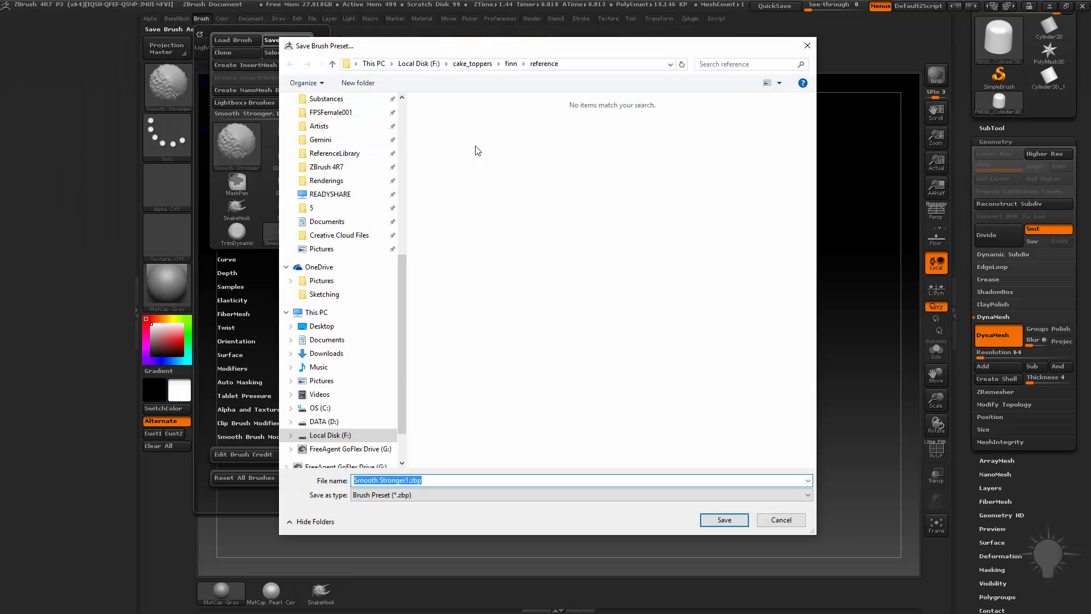
left_click(335, 167)
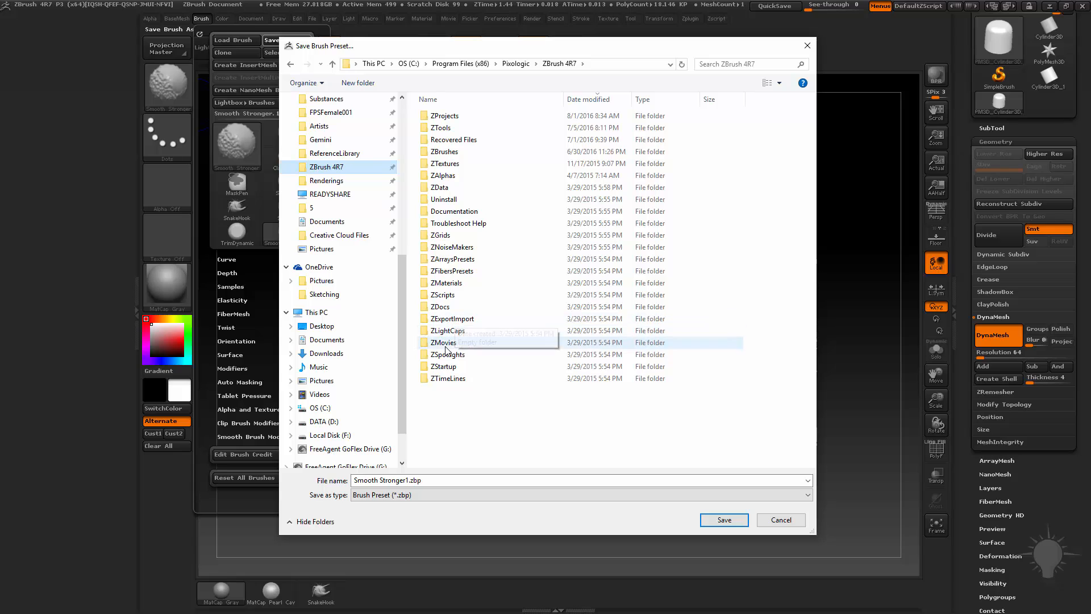
double_click(452, 366)
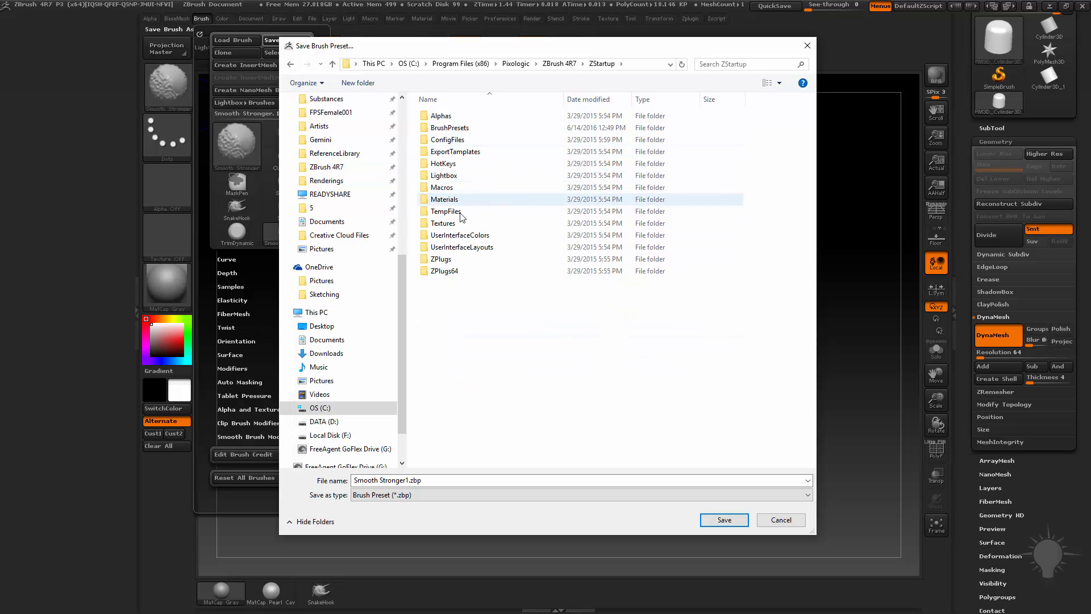
double_click(448, 129)
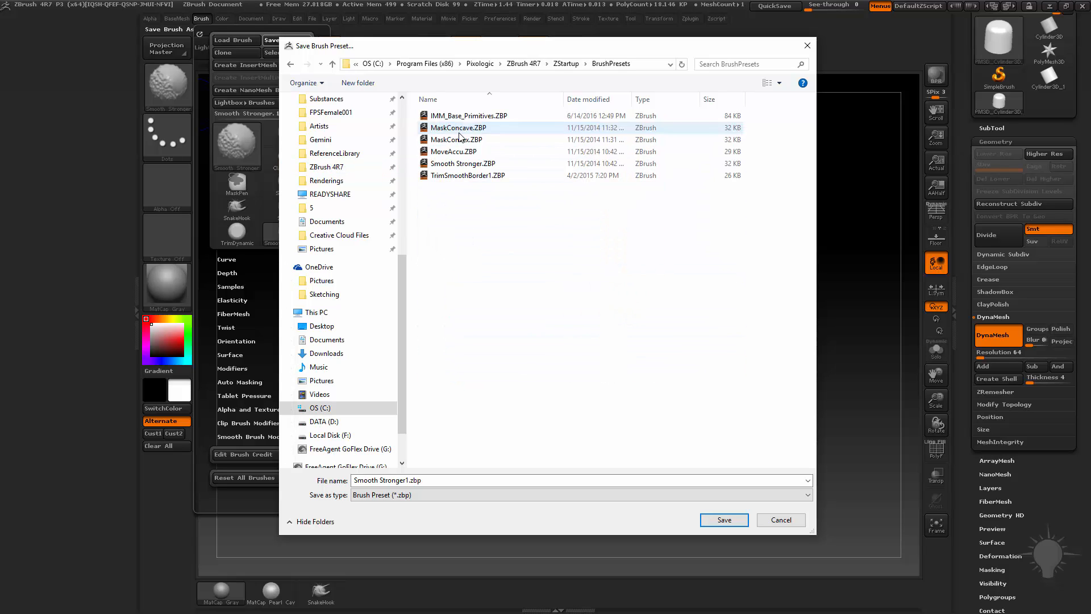
left_click(781, 519)
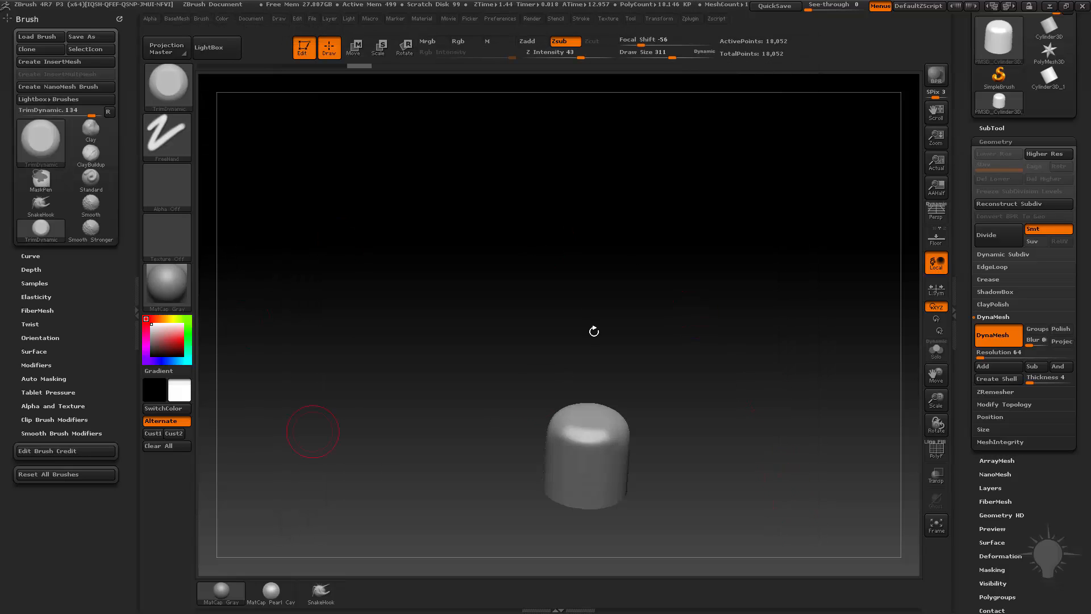
Step: Smooth around the cylinder's top and bottom edges with Smooth Stronger until all sides are evenly rounded
left_click_drag(618, 290, 641, 322)
left_click_drag(557, 411, 555, 405, "shift")
left_click_drag(619, 435, 617, 418)
left_click_drag(523, 420, 551, 421, "shift")
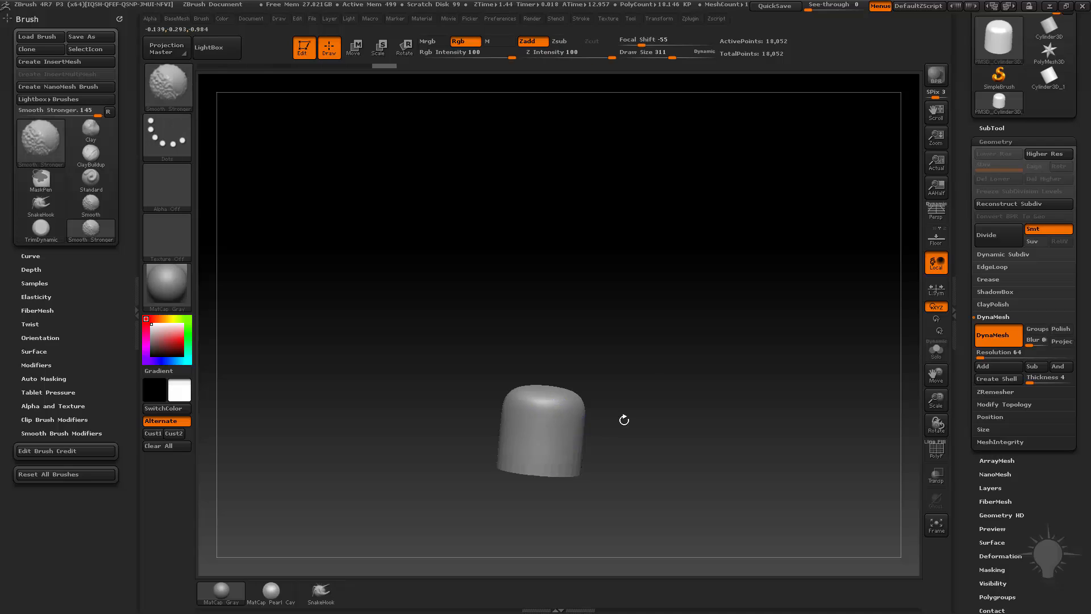
left_click_drag(623, 419, 630, 392)
left_click_drag(584, 446, 574, 443, "shift")
left_click_drag(688, 440, 704, 400)
left_click_drag(554, 457, 523, 475, "shift")
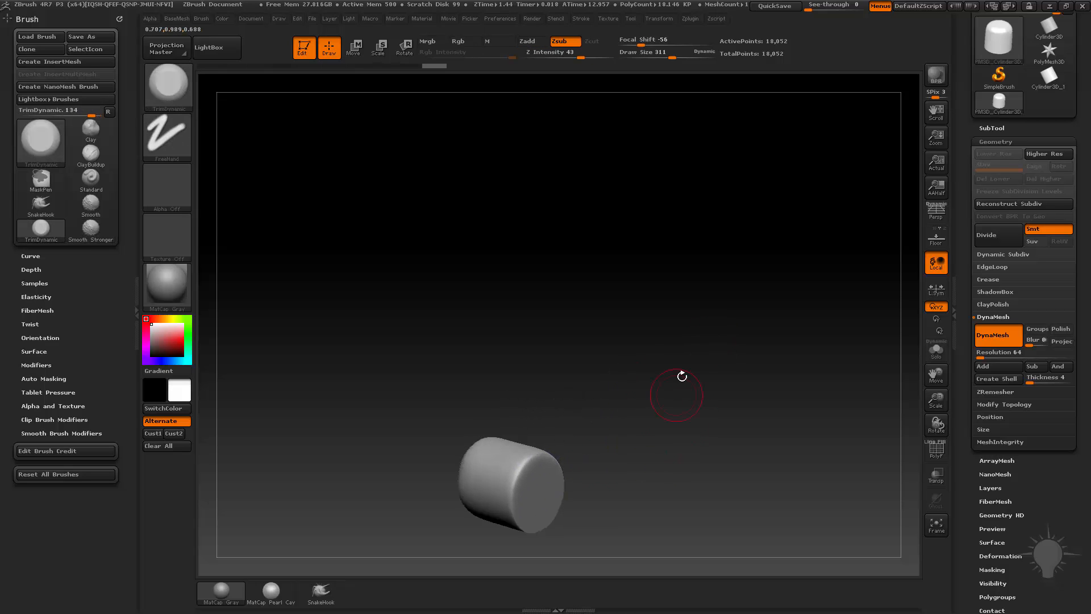
Step: Show the Spotlight reference and fit the upright cylinder over the head of the front-view Finn
mouse_move(682, 375)
left_mouse_down()
mouse_move(653, 451)
mouse_move(729, 417)
mouse_move(667, 447)
mouse_move(740, 441)
mouse_move(721, 332)
left_mouse_up()
key("shift+z")
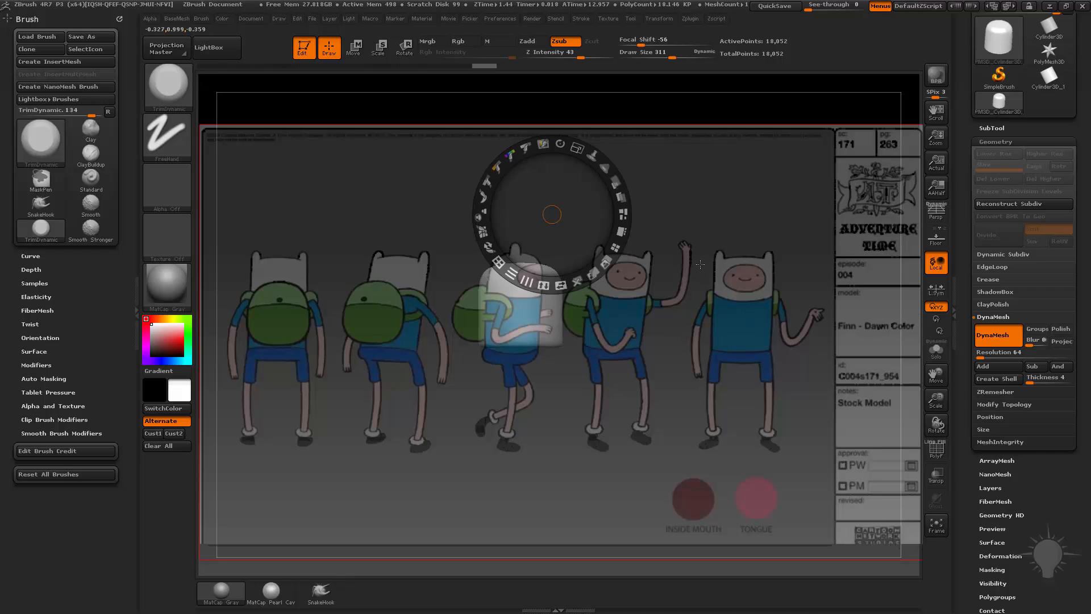
key("z")
left_click_drag(684, 372, 816, 327, "alt")
left_click_drag(692, 262, 814, 278, "alt")
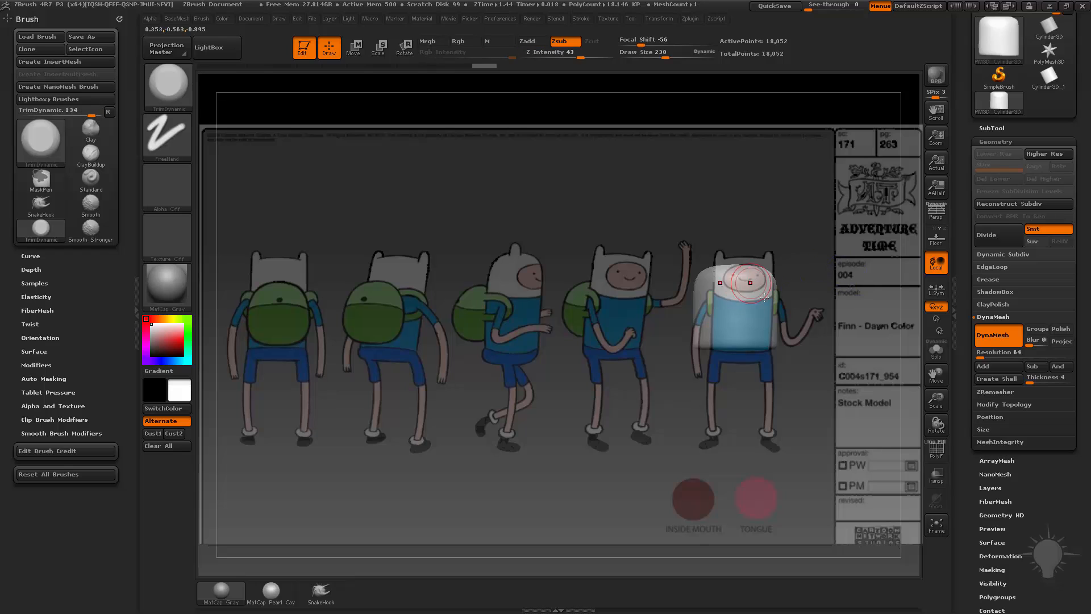
mouse_move(811, 311)
left_mouse_down("alt")
mouse_move(820, 298)
mouse_move(803, 296)
mouse_move(816, 315)
left_mouse_up("alt")
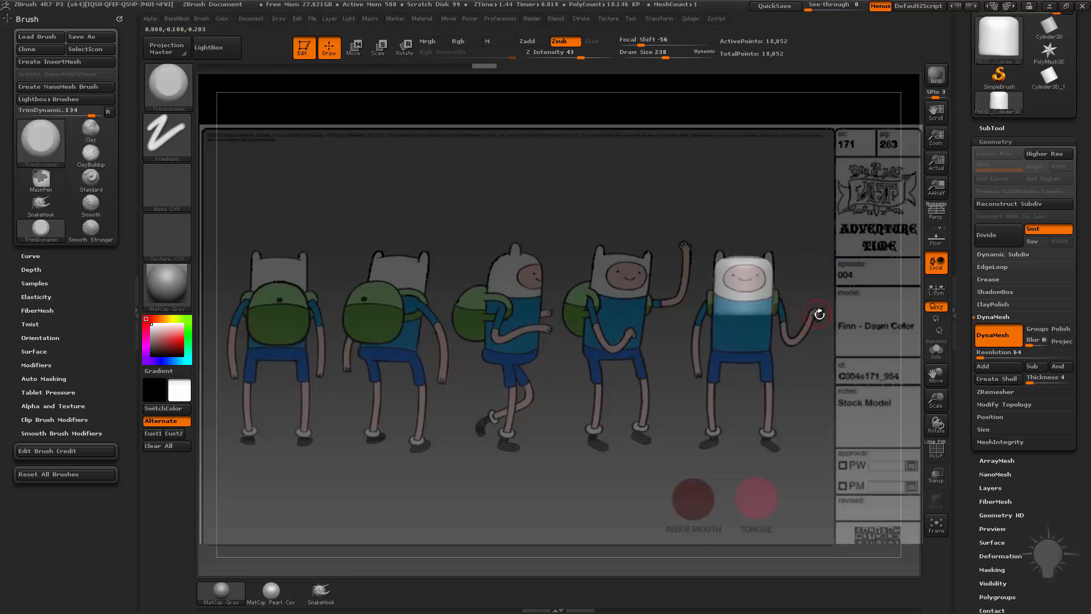
Step: Stretch the cylinder downward with Transpose Move to cover the front-view Finn's torso, and return to Draw mode
key("w")
left_click_drag(753, 262, 754, 404)
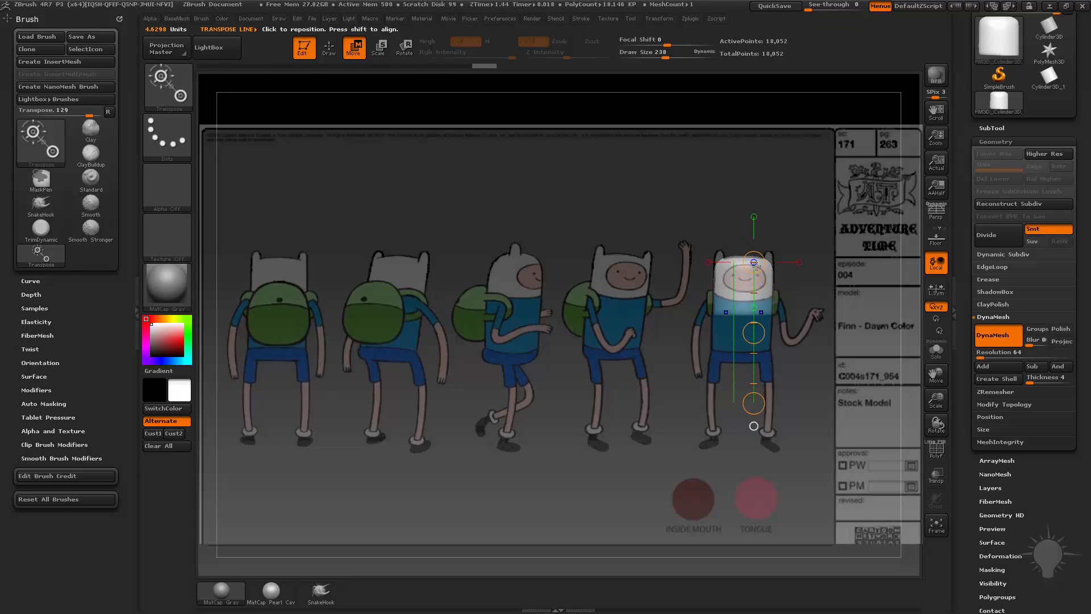
left_click_drag(753, 333, 755, 365)
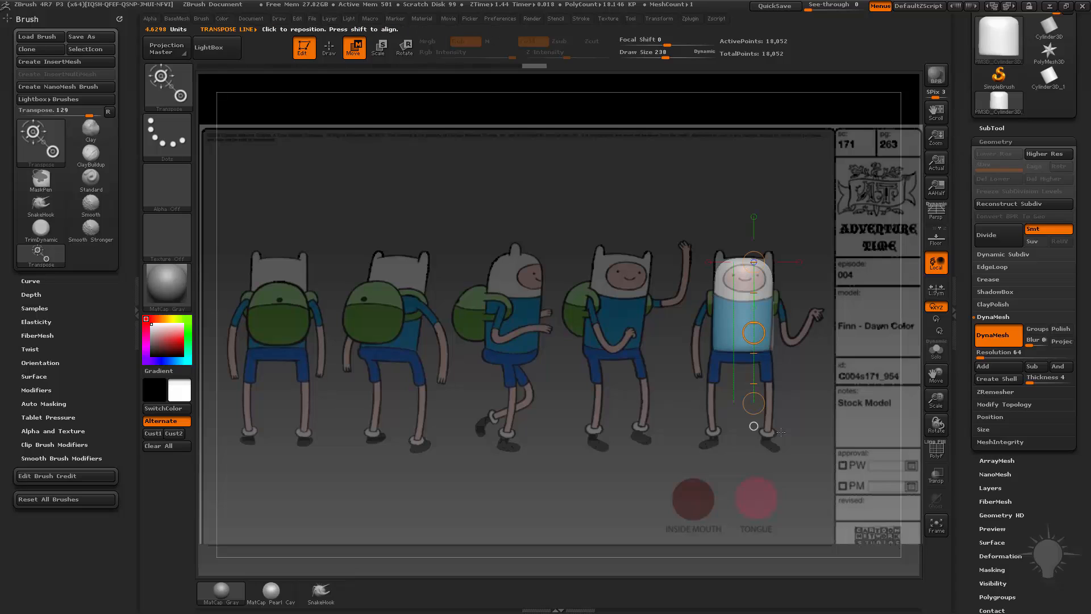
left_click_drag(754, 404, 753, 421)
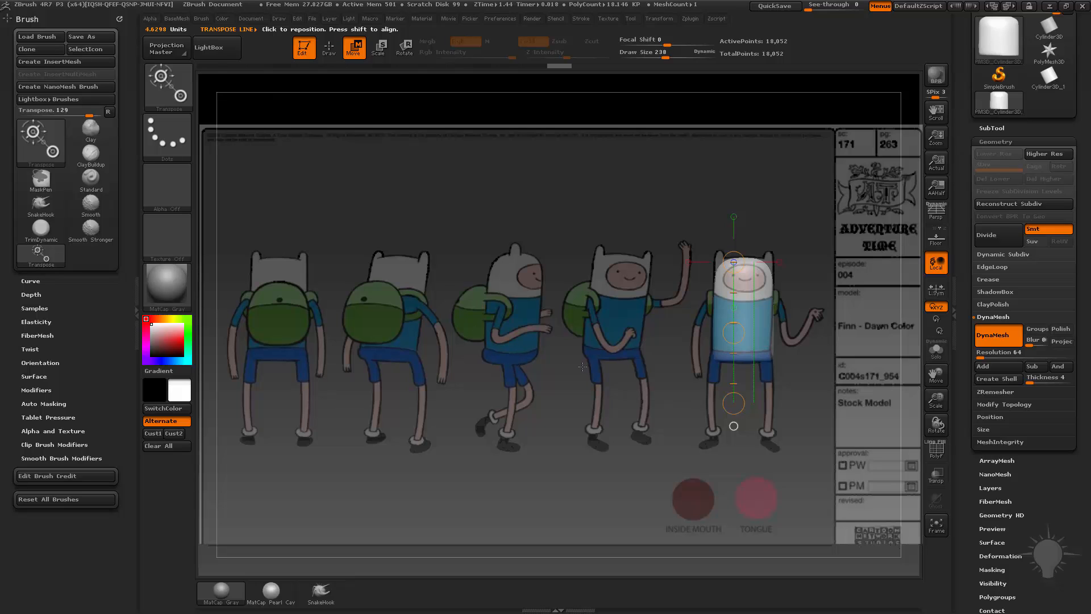
left_click_drag(733, 364, 753, 363)
key("q")
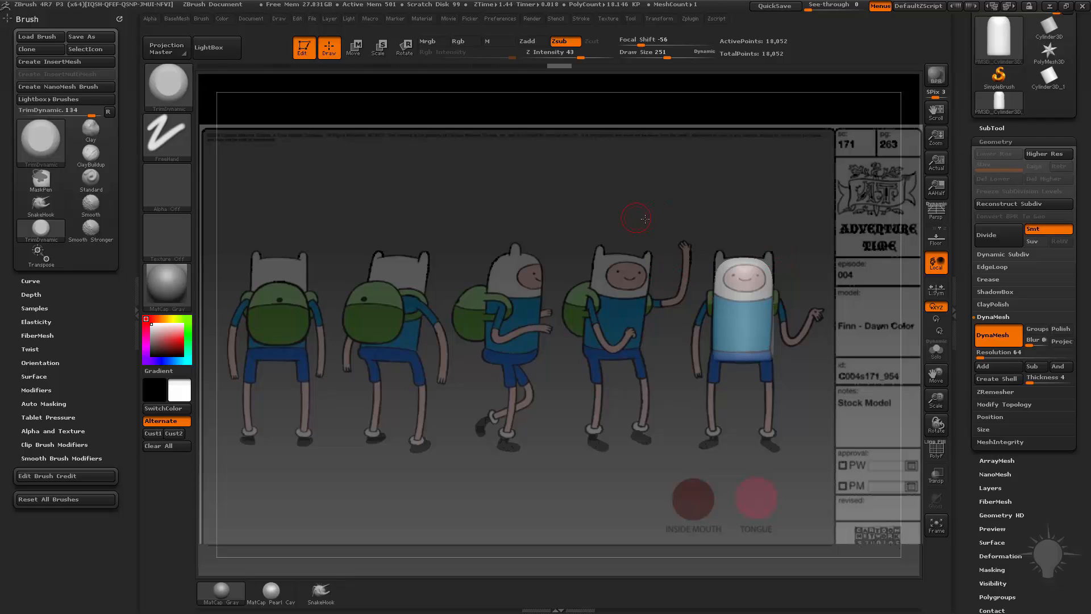
Step: Enlarge and reposition the Finn reference image in Spotlight, and exit Spotlight editing with the image still shown
key("shift+z")
left_click_drag(577, 148, 429, 190)
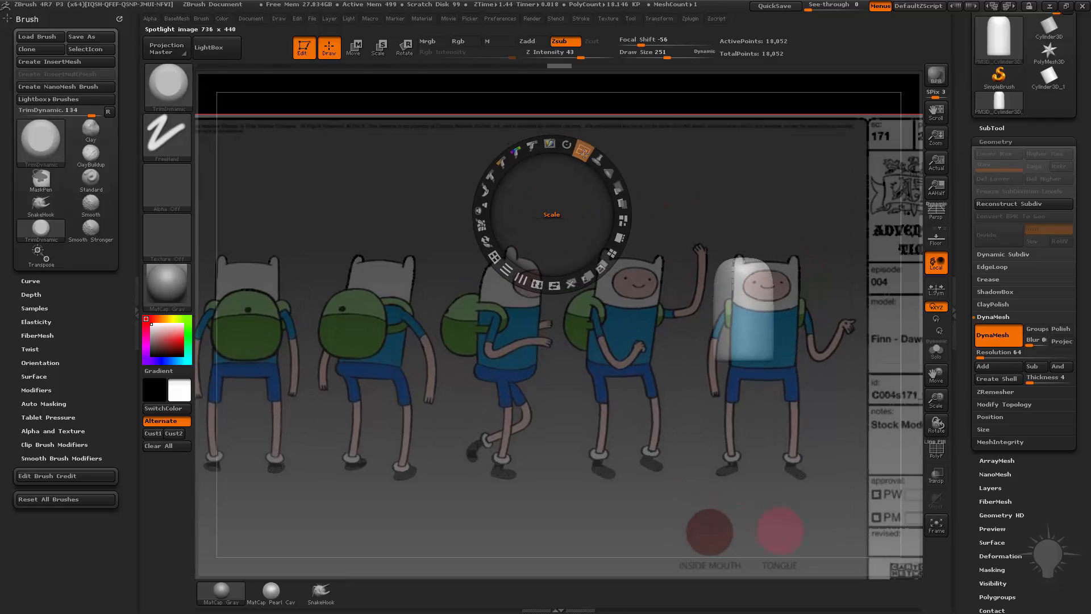
left_click(429, 190)
left_click_drag(497, 103, 336, 161)
left_click(732, 235)
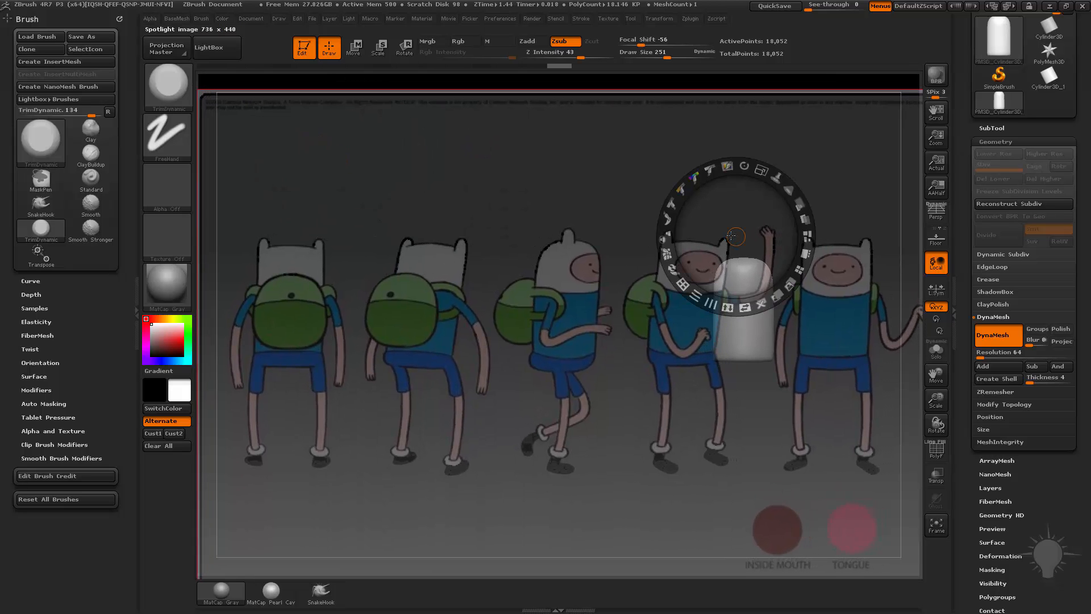
left_click_drag(732, 235, 728, 235)
key("z")
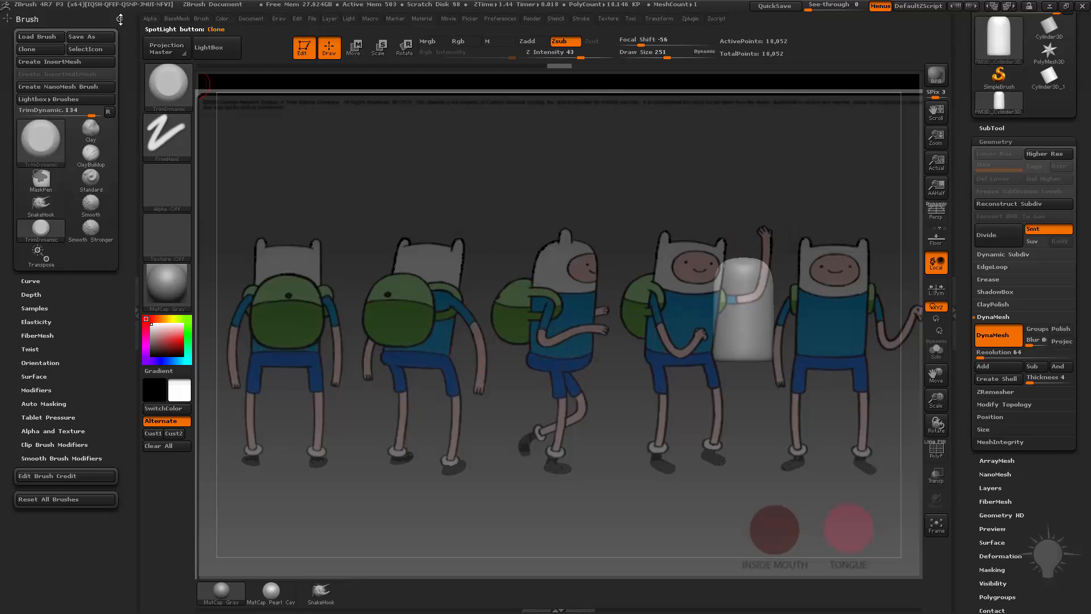
Step: Replace the docked Brush palette with the Movie palette and show the TimeLine
left_click_drag(119, 16, 461, 218)
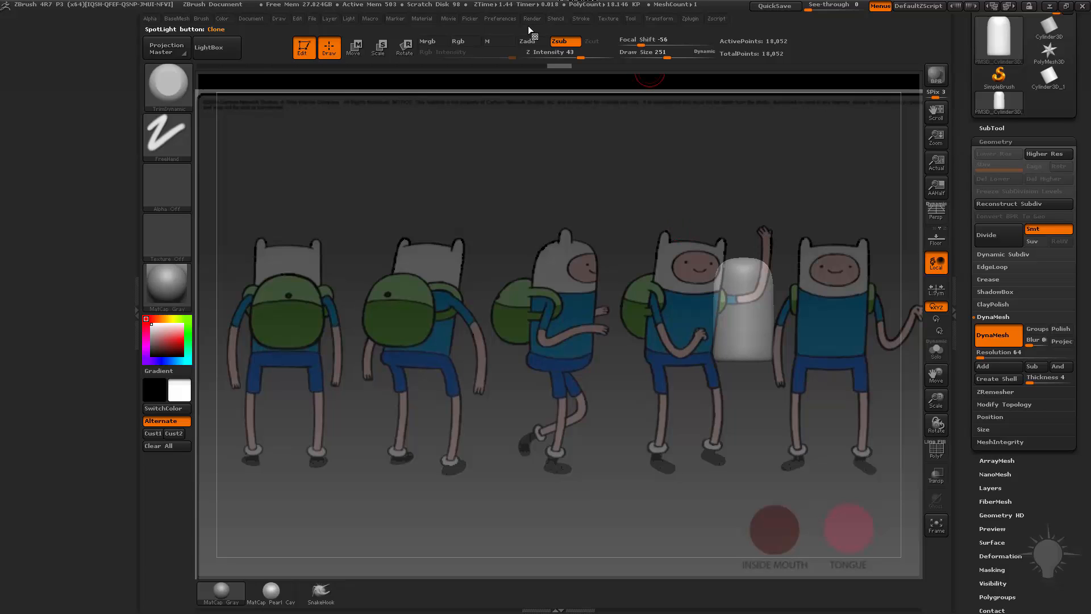
left_click(449, 19)
left_click_drag(447, 34, 72, 197)
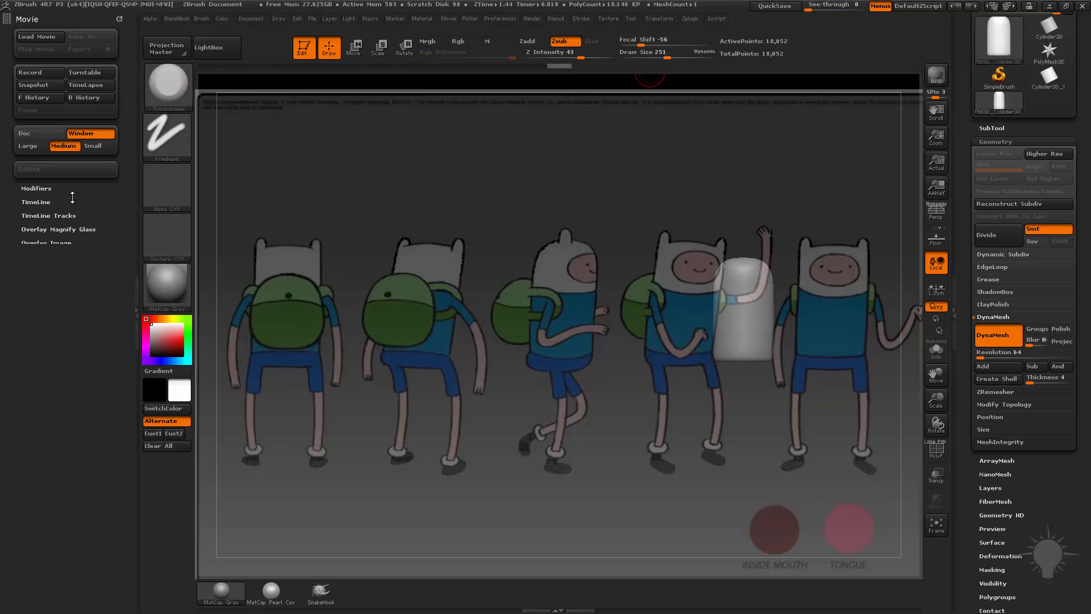
left_click(36, 202)
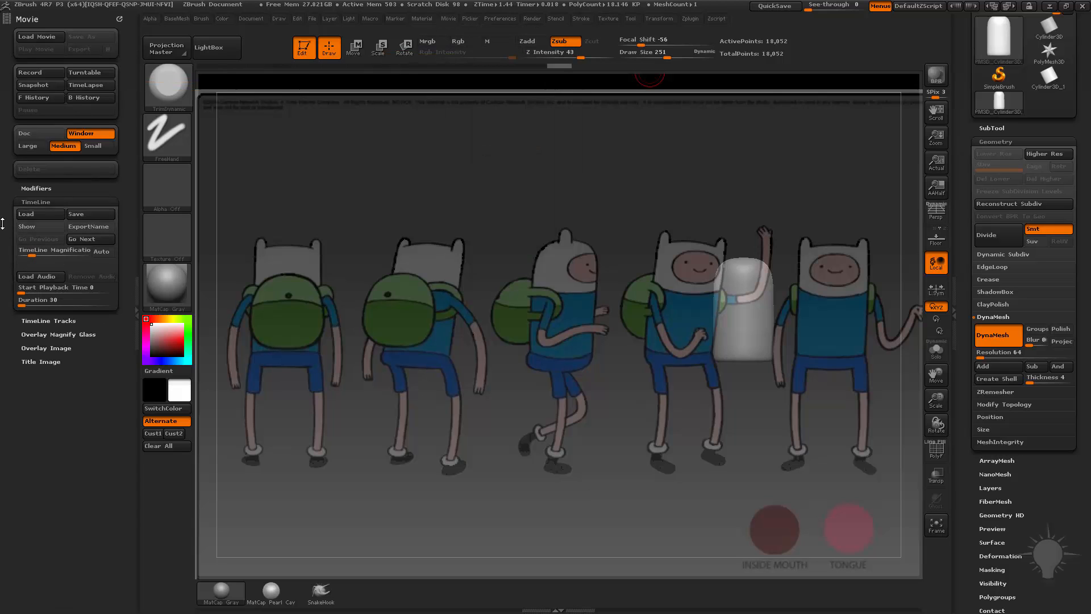
left_click(41, 226)
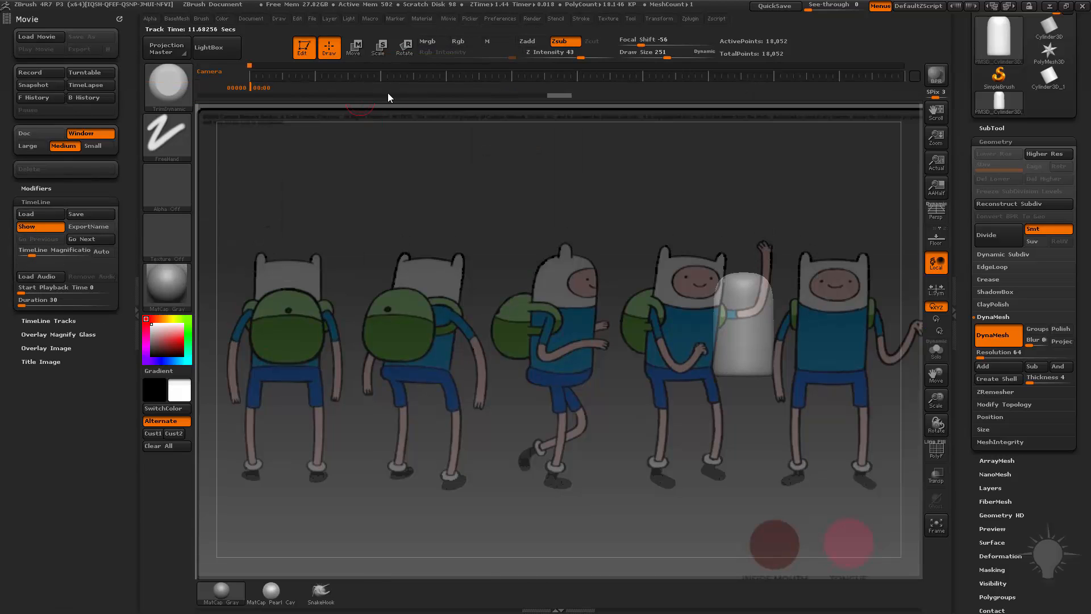
Step: Align the cylinder with the enlarged front-view Finn and store the view as a camera keyframe near the timeline's start
left_click_drag(615, 203, 597, 200, "alt")
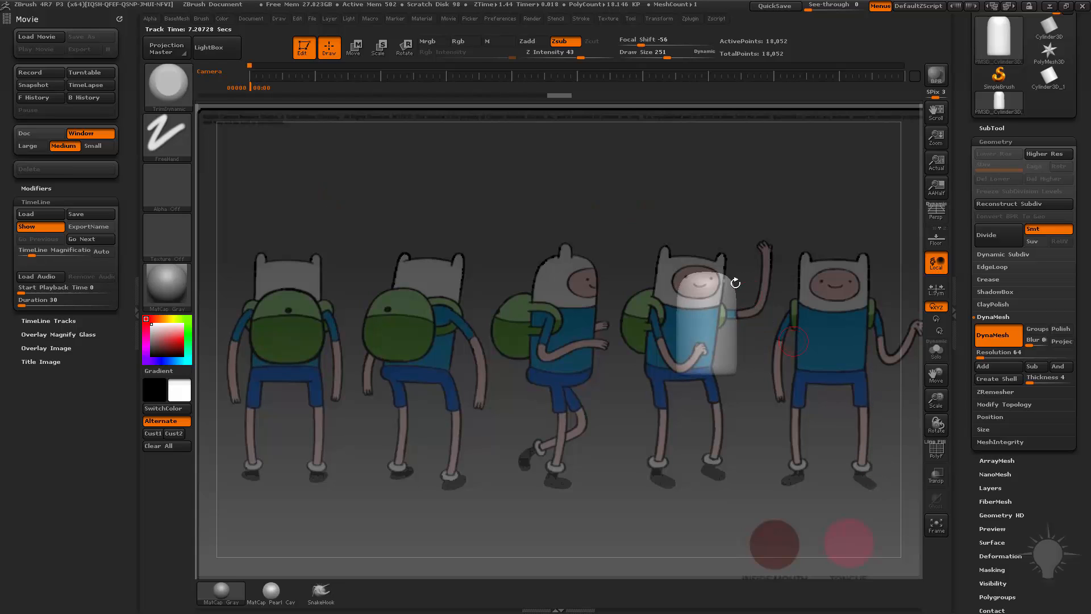
mouse_move(779, 234)
left_mouse_down("alt")
mouse_move(846, 222)
mouse_move(863, 242)
mouse_move(859, 231)
mouse_move(884, 237)
mouse_move(880, 253)
left_mouse_up("alt")
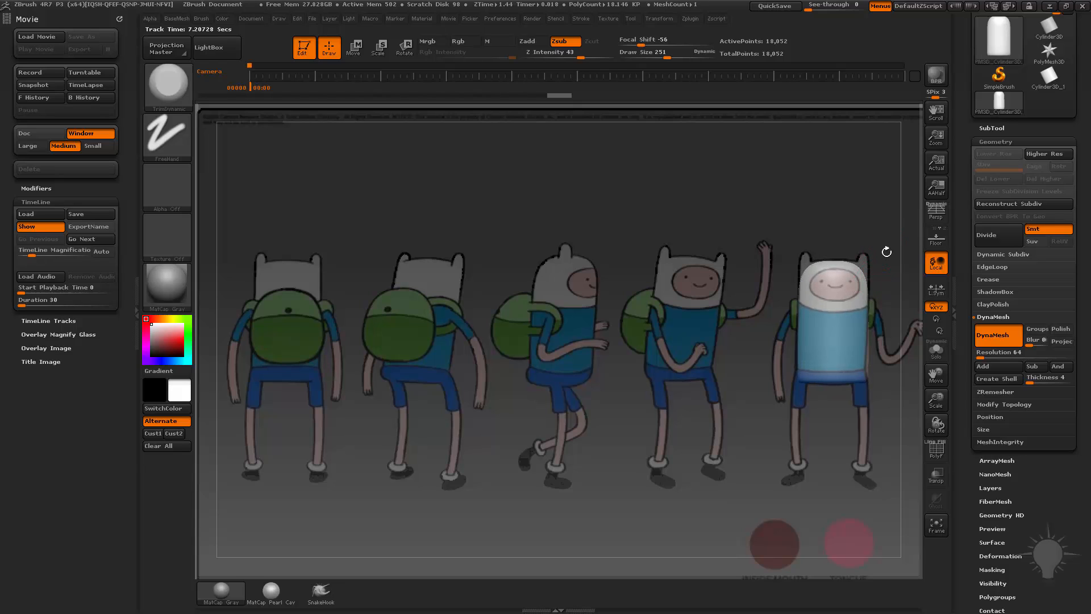
left_click(255, 75)
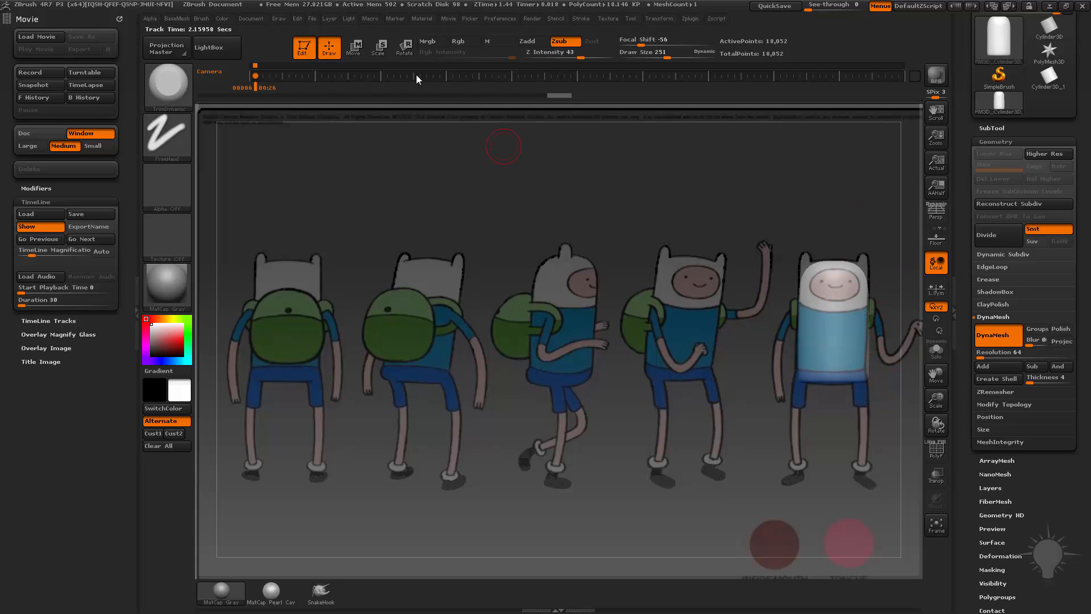
Step: Turn on Rgb colouring for the TrimDynamic brush
left_click(463, 42)
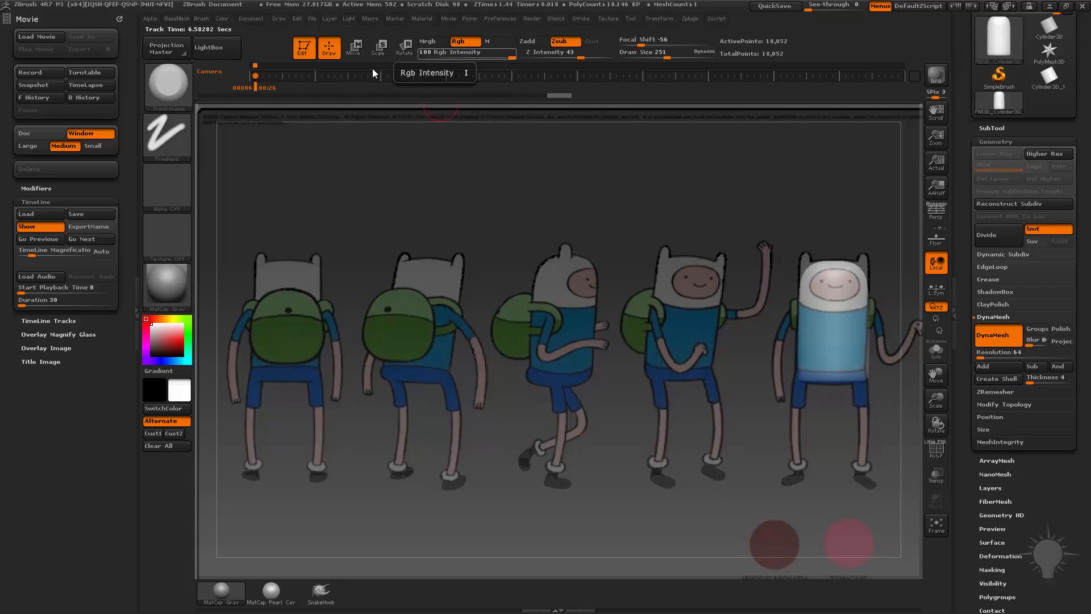
Step: Paint the front-view Finn reference onto the cylinder with the Standard brush, using only Rgb with Zadd off, and check the result without Spotlight
key("b")
key("s")
key("t")
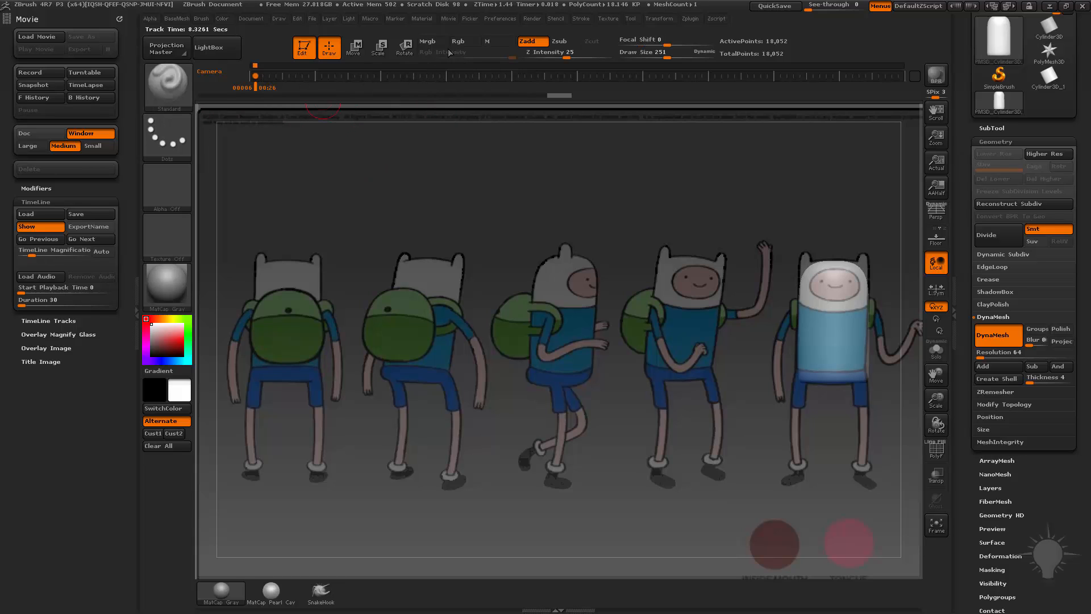
mouse_move(827, 302)
left_mouse_down()
mouse_move(837, 294)
mouse_move(840, 337)
left_mouse_up()
key("ctrl+z")
left_click(529, 41)
mouse_move(851, 288)
left_mouse_down()
mouse_move(839, 307)
mouse_move(838, 281)
mouse_move(829, 372)
left_mouse_up()
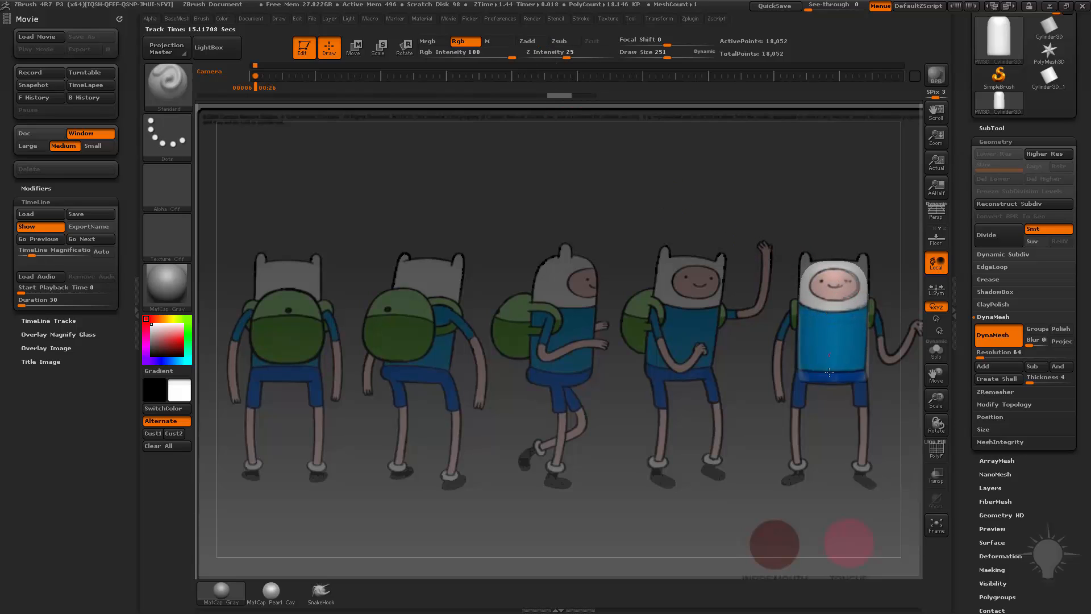
mouse_move(838, 283)
left_mouse_down()
mouse_move(818, 284)
mouse_move(848, 301)
left_mouse_up()
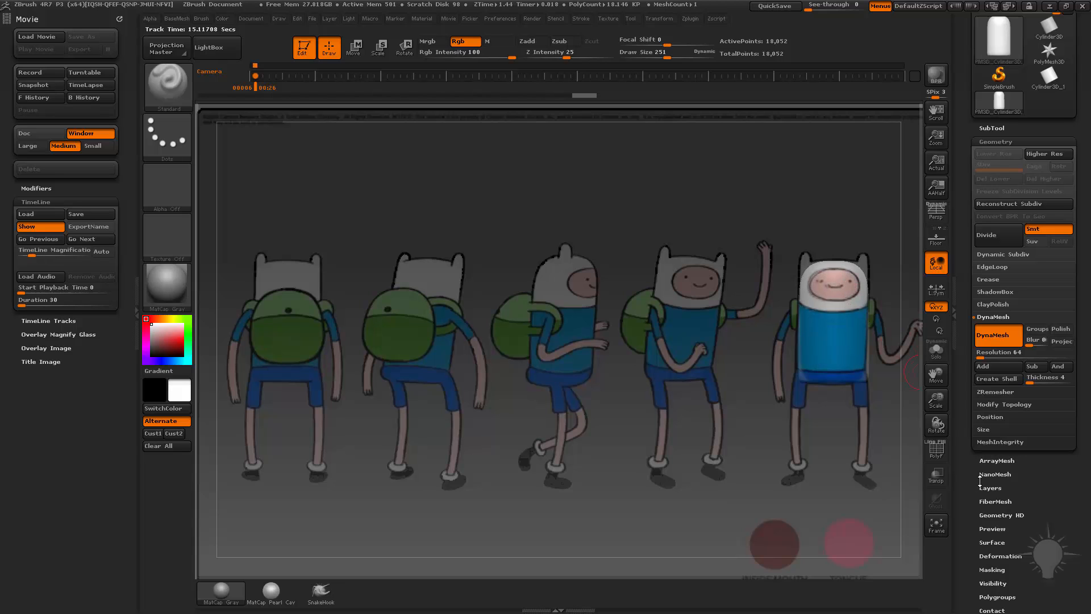
key("shift+z")
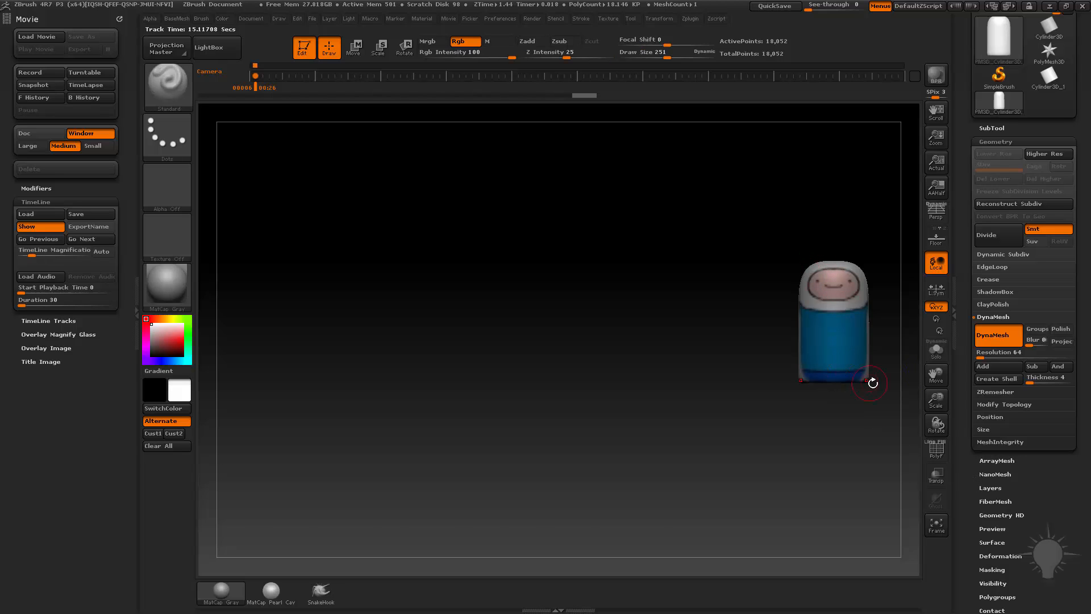
key("shift+z")
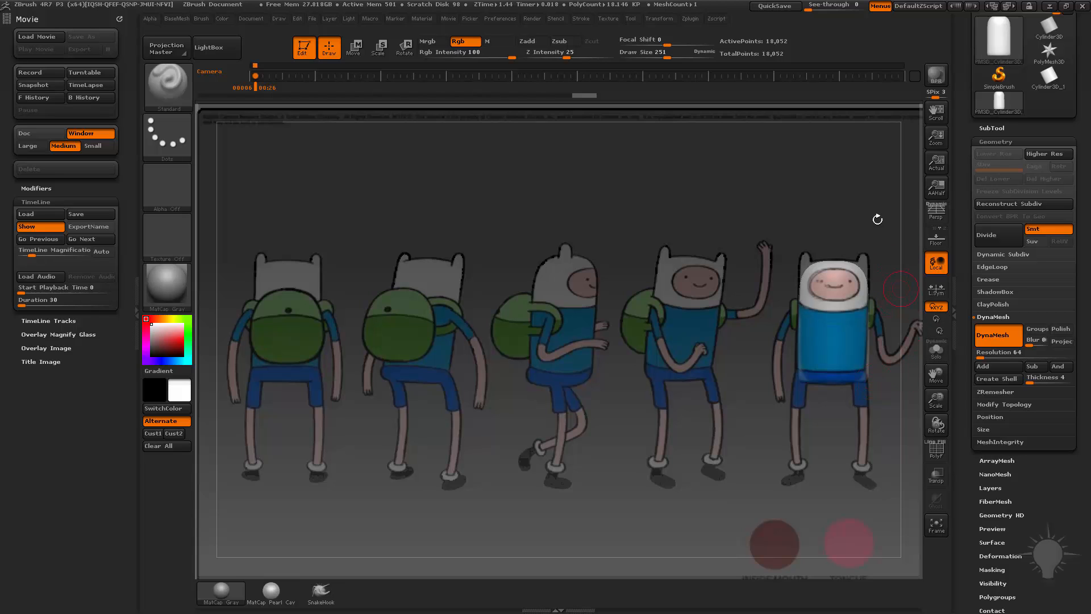
Step: Align the cylinder with the back-view Finn and paint the reference backpack and clothes onto its back
left_click_drag(747, 210, 367, 233)
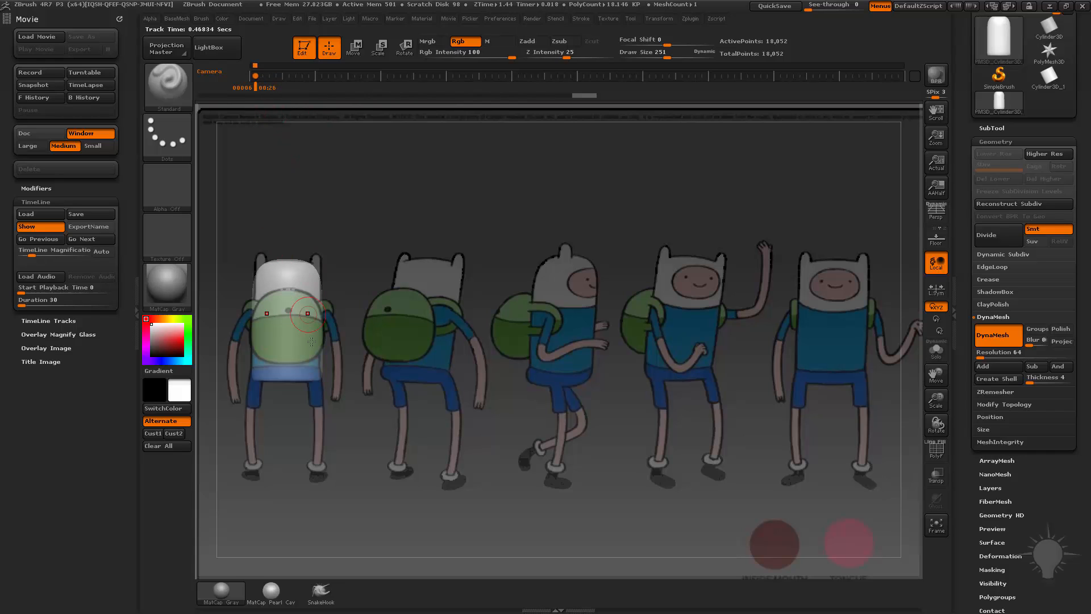
mouse_move(280, 296)
left_mouse_down()
mouse_move(301, 300)
mouse_move(304, 318)
mouse_move(266, 326)
mouse_move(270, 369)
left_mouse_up()
left_click_drag(514, 258, 622, 329)
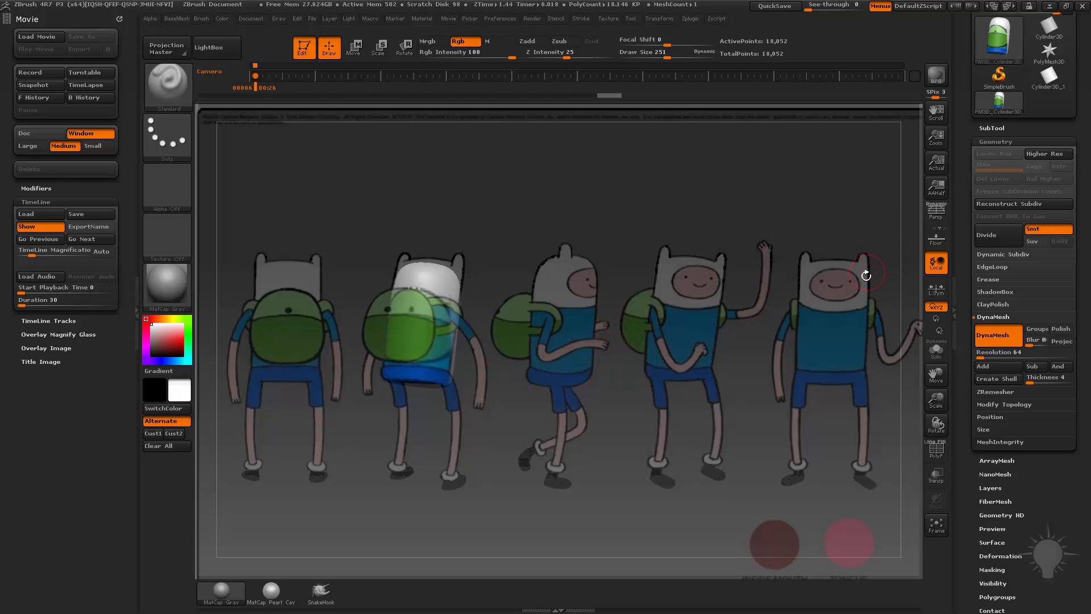
Step: Try matching the cylinder to the reference figures with perspective on and its view aligned to the object
left_click(936, 212)
left_click_drag(587, 384, 874, 326, "alt")
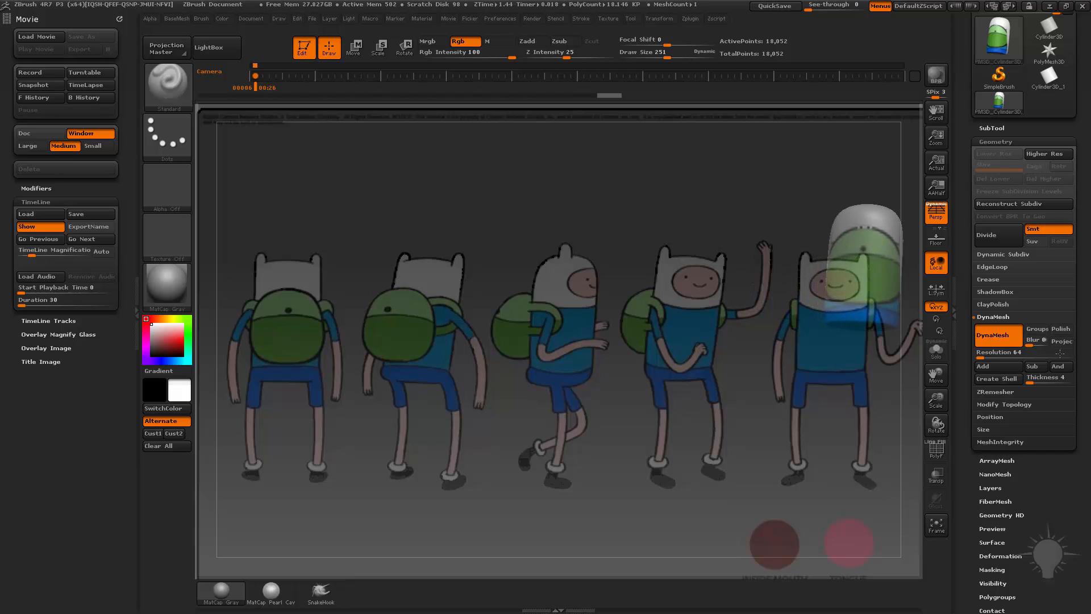
left_click_drag(1059, 353, 780, 341, "alt")
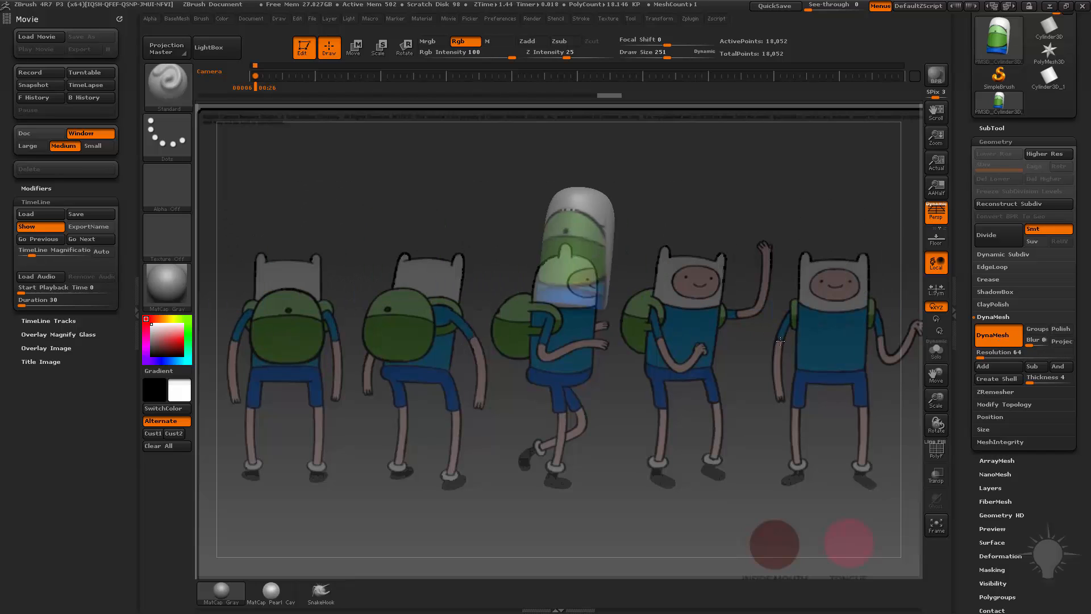
left_click(279, 18)
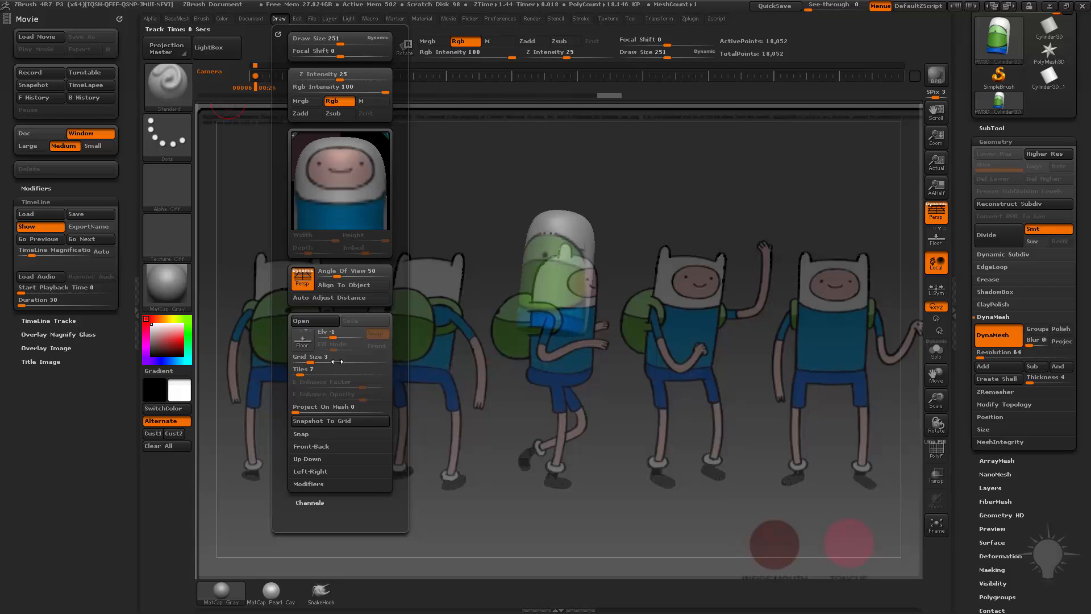
left_click(343, 285)
mouse_move(817, 364)
left_mouse_down("alt")
mouse_move(524, 358)
mouse_move(1087, 372)
mouse_move(638, 365)
mouse_move(676, 363)
left_mouse_up("alt")
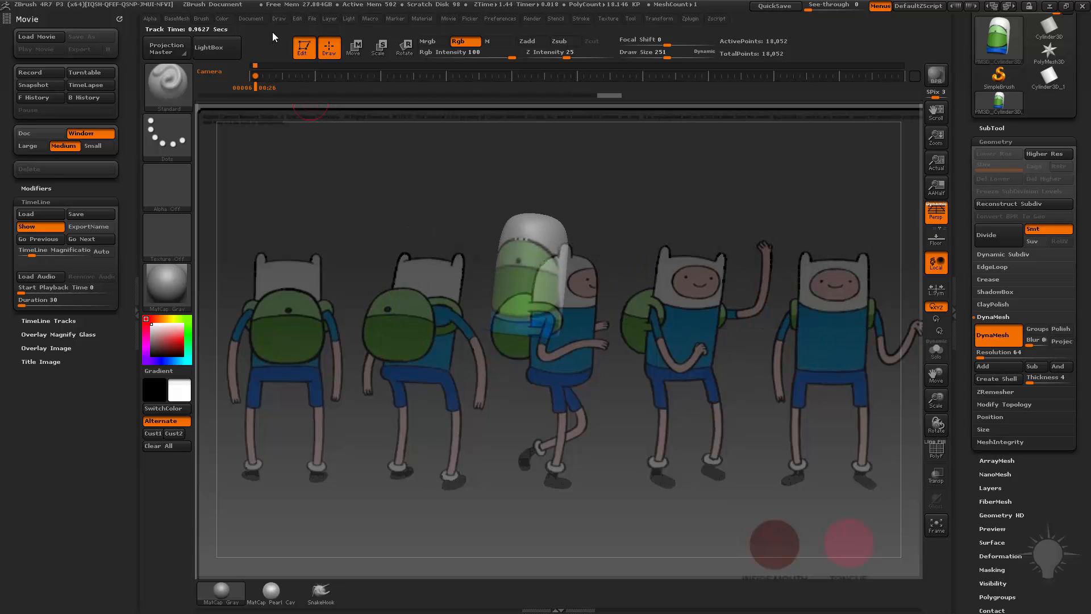
left_click(279, 18)
left_click(373, 284)
mouse_move(756, 366)
left_mouse_down("alt")
mouse_move(483, 344)
mouse_move(1088, 381)
mouse_move(771, 338)
left_mouse_up("alt")
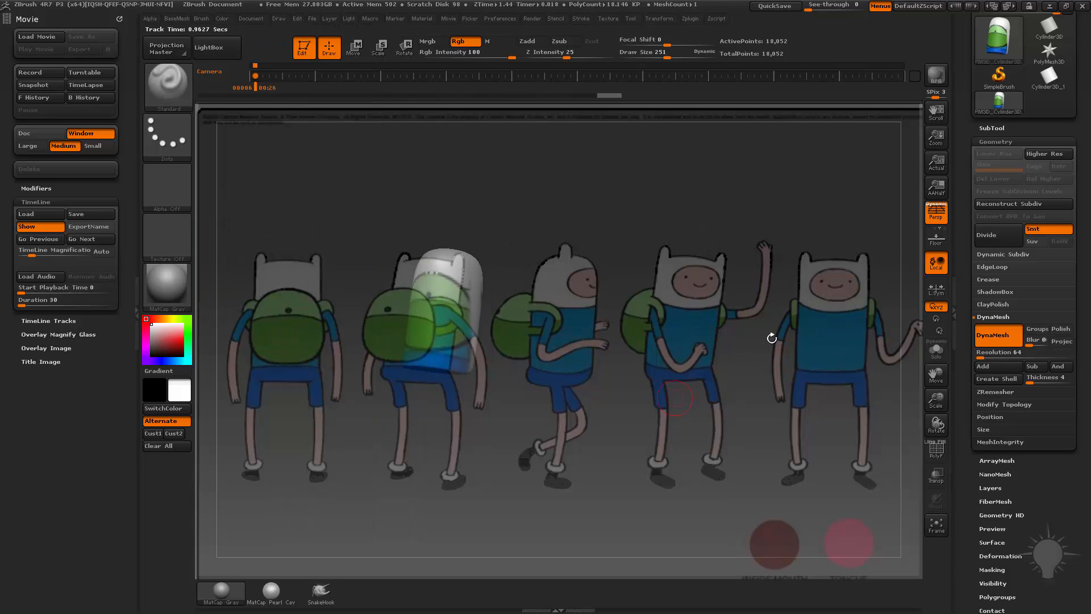
left_click(940, 212)
Step: Align the cylinder with the side-view Finn and store the view as a second camera keyframe on the timeline
left_click_drag(740, 379, 680, 354, "alt")
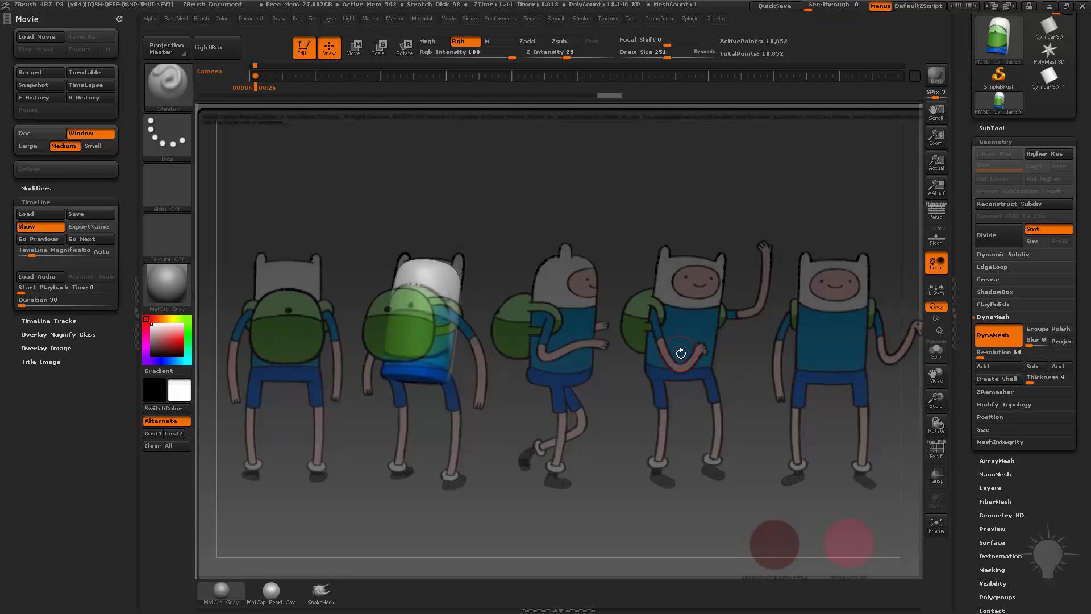
left_click_drag(670, 394, 764, 377, "alt")
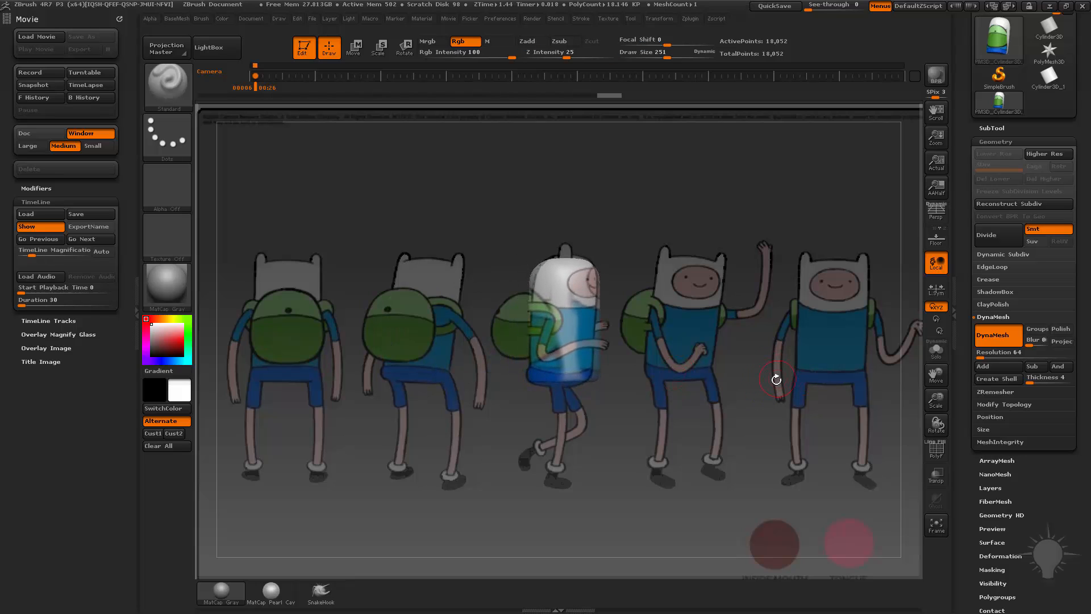
left_click(314, 76)
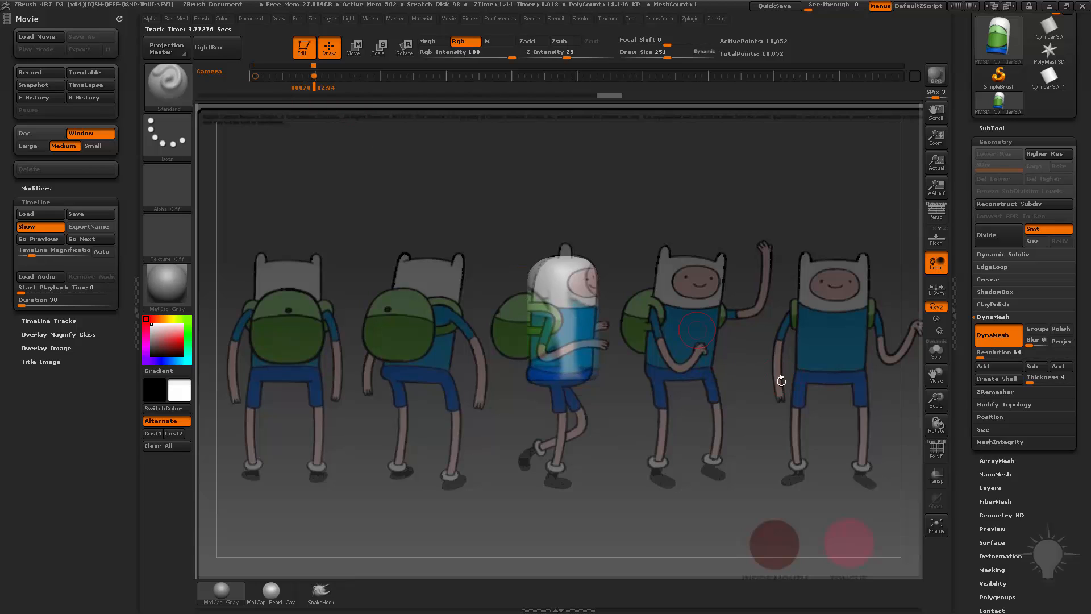
Step: Store the front-view alignment as a third camera keyframe and step back and forth through the stored views
left_click_drag(615, 427, 855, 413, "alt")
left_click_drag(855, 413, 752, 421)
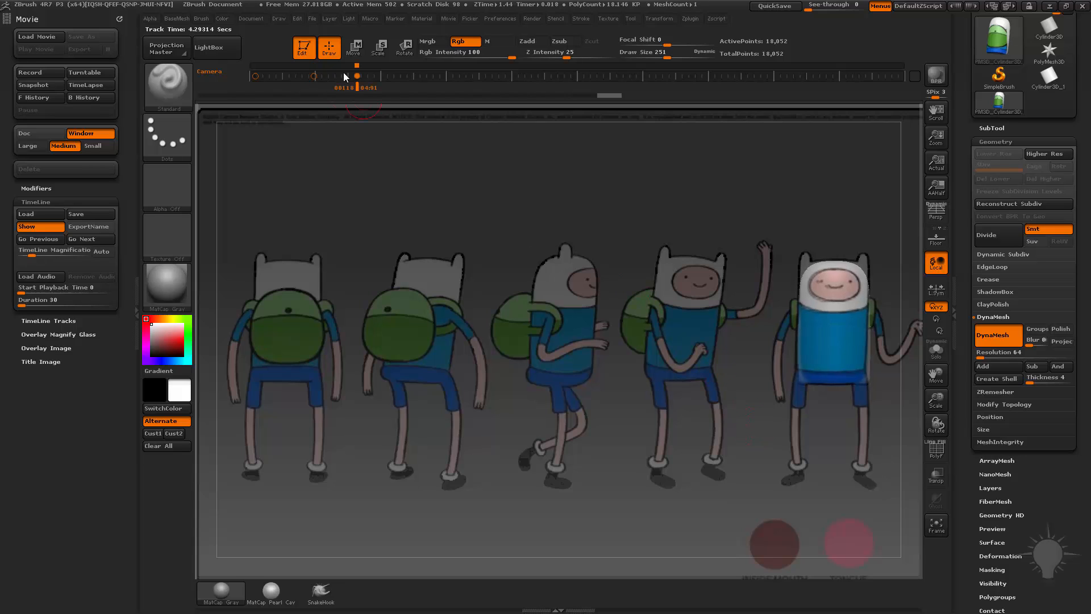
key("Left")
key("Left")
key("Right")
key("Right")
key("Left")
key("Left")
key("Right")
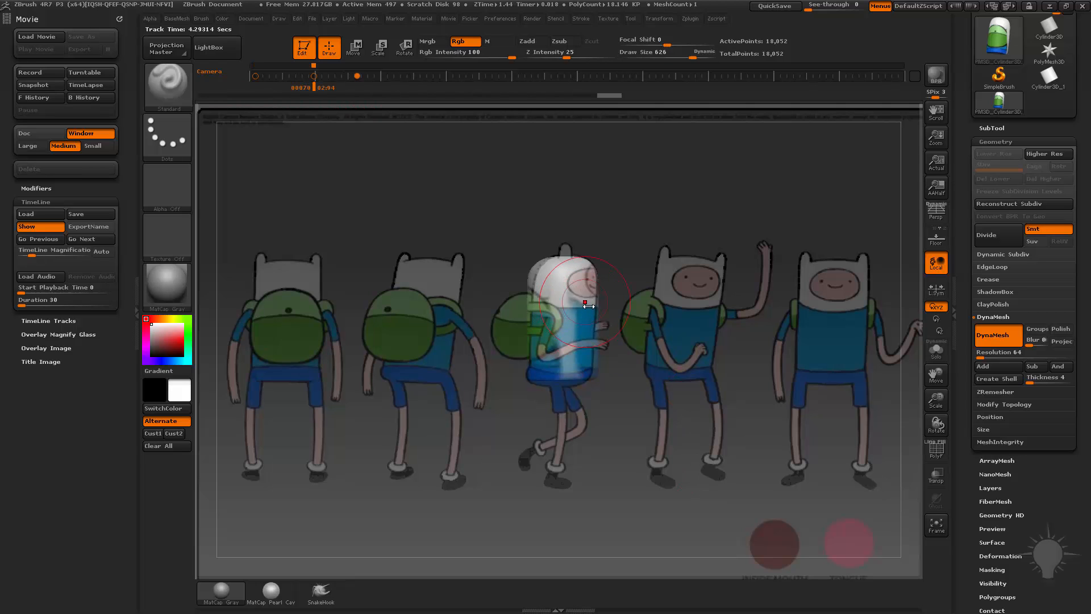
Step: Reshape the cylinder's side silhouette to follow the side-view Finn with the Move brush, reducing the draw size between strokes
key("b")
key("m")
key("v")
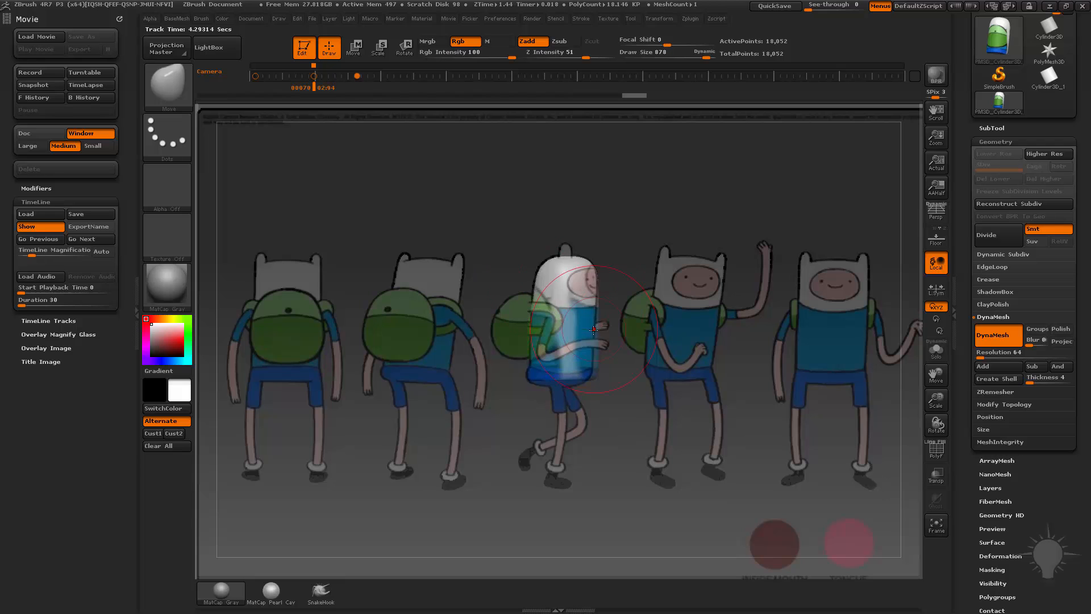
key("s")
left_click(561, 374)
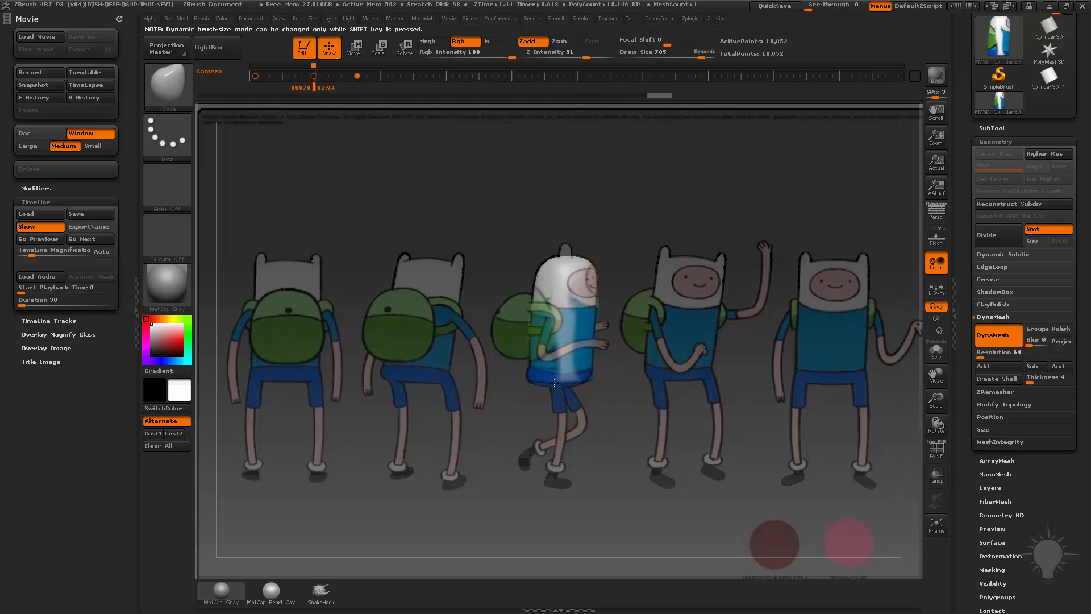
key("s")
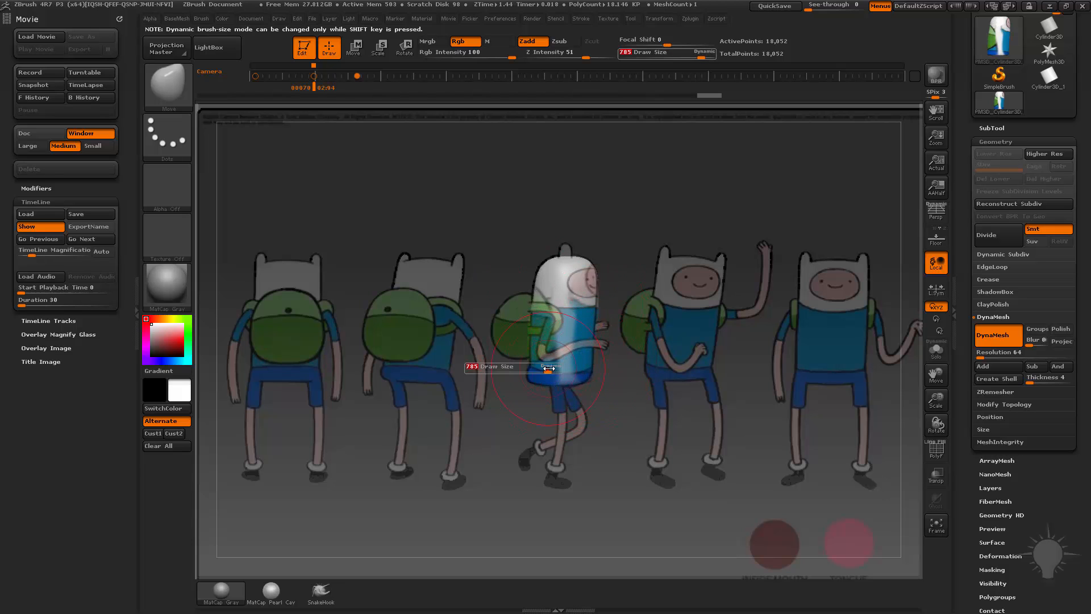
left_click(544, 370)
key("s")
left_click(540, 358)
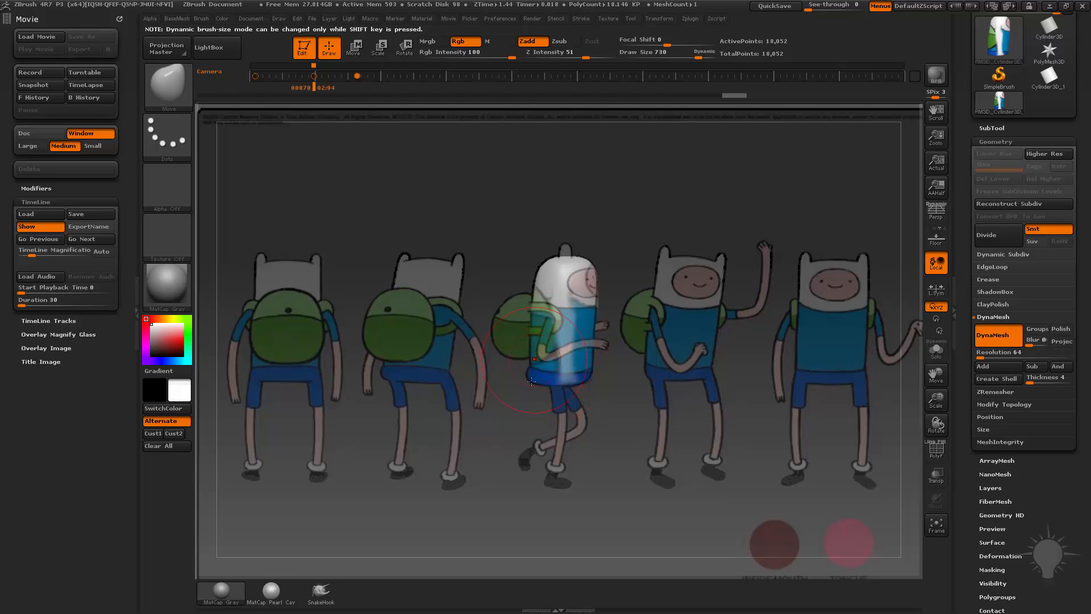
key("s")
left_click(542, 364)
Step: Make the Spotlight reference overlay fainter and check the side profile with the overlay hidden and shown
key("shift+z")
mouse_move(603, 283)
left_mouse_down()
mouse_move(611, 291)
mouse_move(598, 279)
left_mouse_up()
key("shift+z")
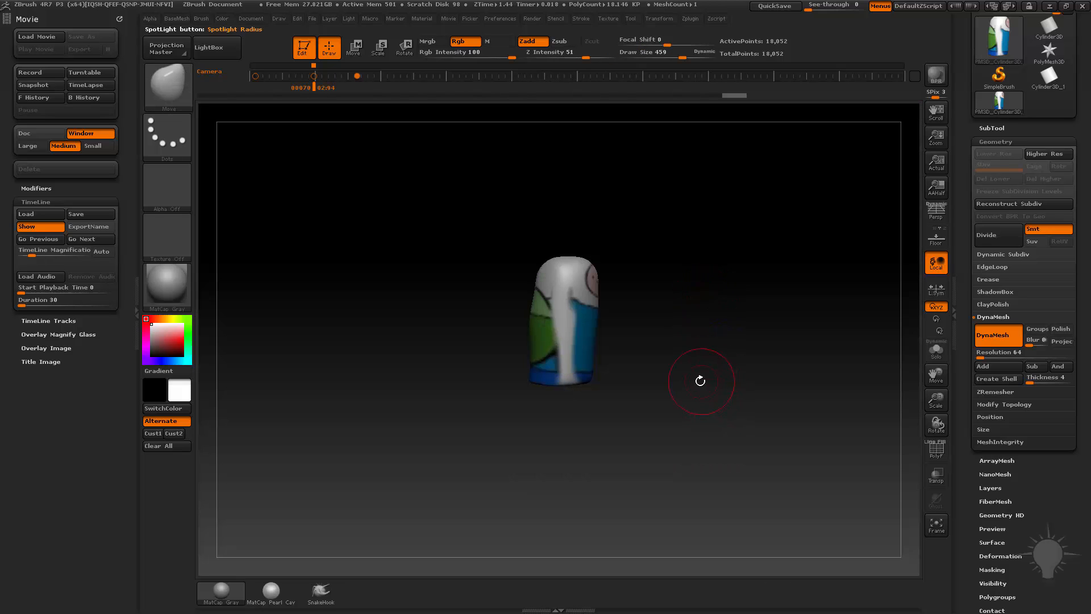
key("ctrl")
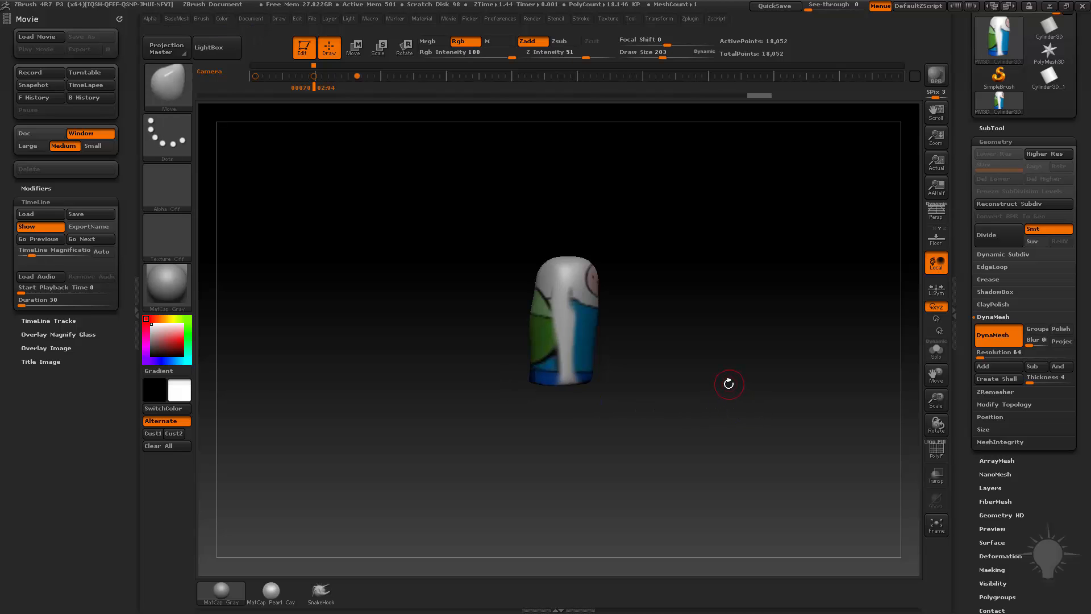
key("shift+z")
Step: Adjust the lower end of the body in side view with a Transpose move and update the DynaMesh
key("ctrl")
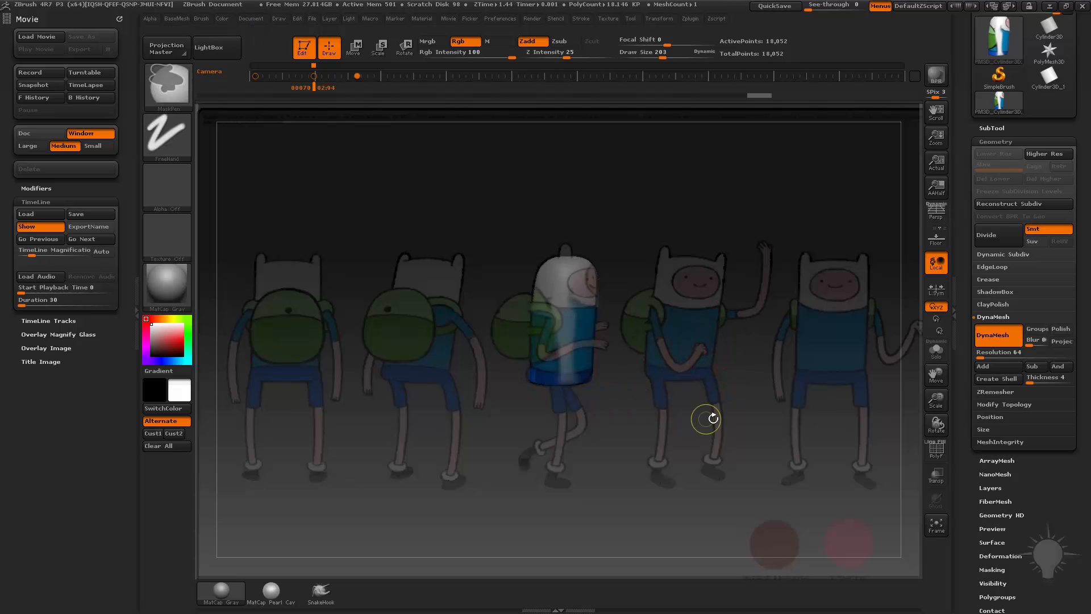
key("w")
left_click_drag(554, 379, 705, 379)
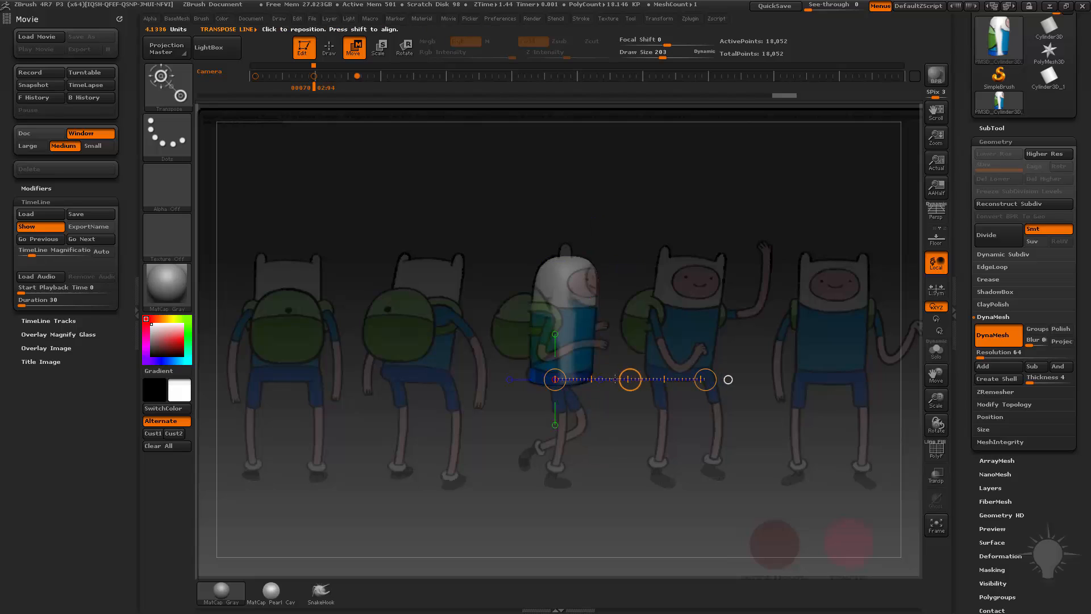
left_click_drag(630, 379, 625, 381)
left_click_drag(784, 341, 835, 384, "ctrl")
key("q")
Step: Recall the stored back view and paint the reference colours onto the body's back with the Standard brush in Rgb only
key("Right")
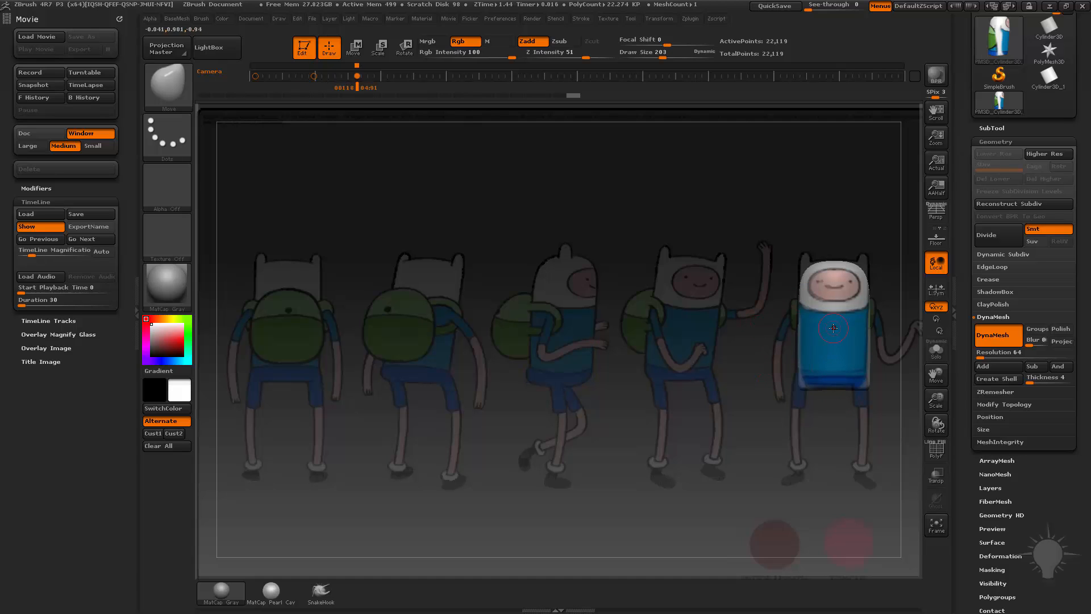
key("Left")
key("Left")
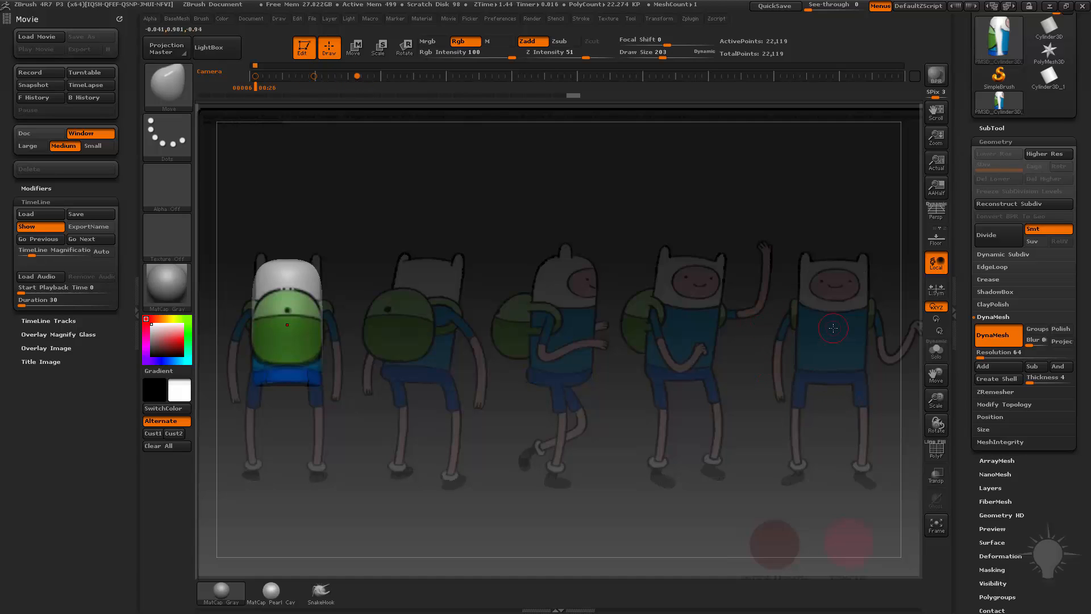
key("s")
mouse_move(272, 319)
left_mouse_down()
mouse_move(300, 319)
mouse_move(318, 293)
left_mouse_up()
key("b")
key("s")
key("t")
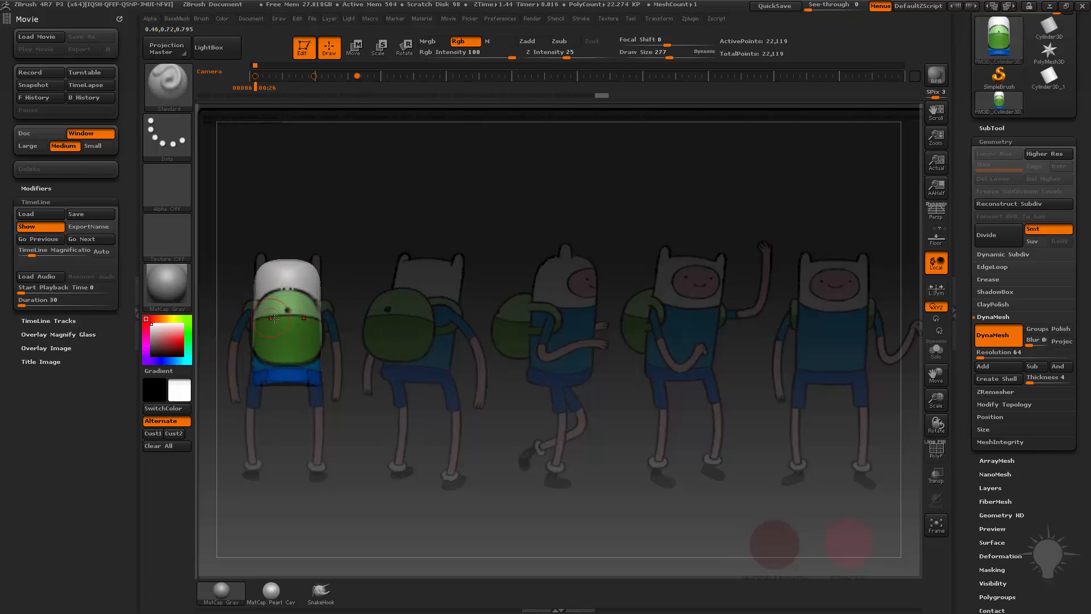
Step: Mask the two ear areas on top of the head and limit the mask's depth in the stored side view
key("ctrl")
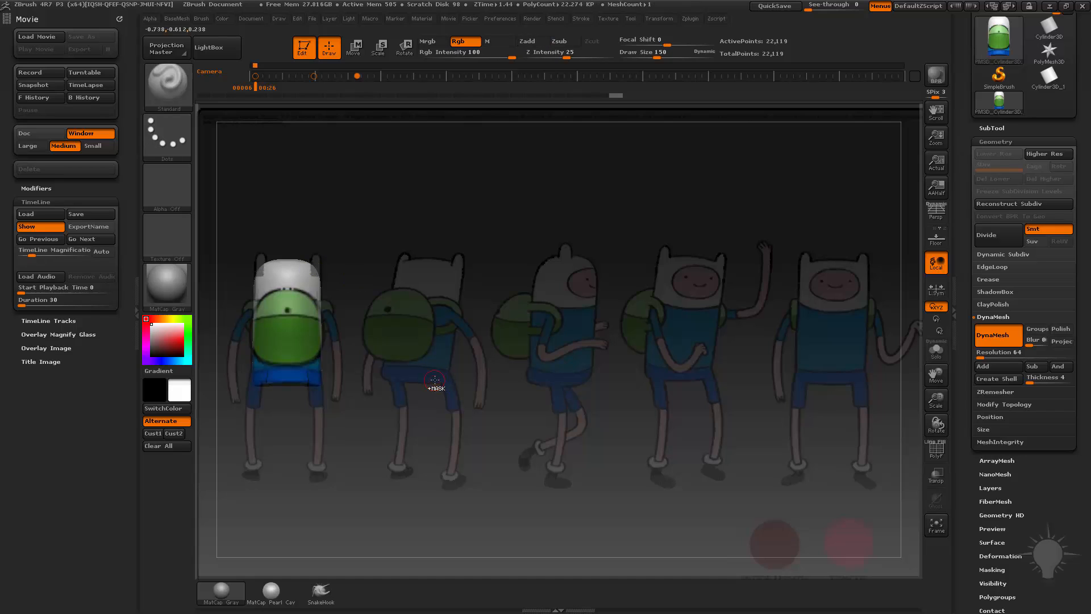
key("Right")
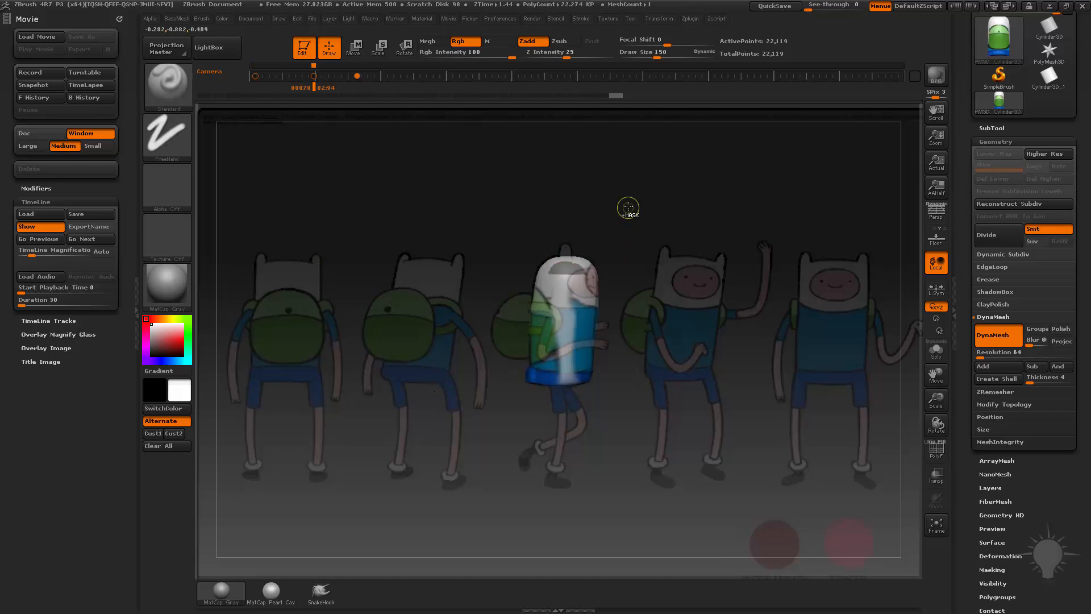
left_click_drag(628, 206, 570, 314, "ctrl")
left_click_drag(497, 194, 556, 314, "ctrl+alt")
key("Right")
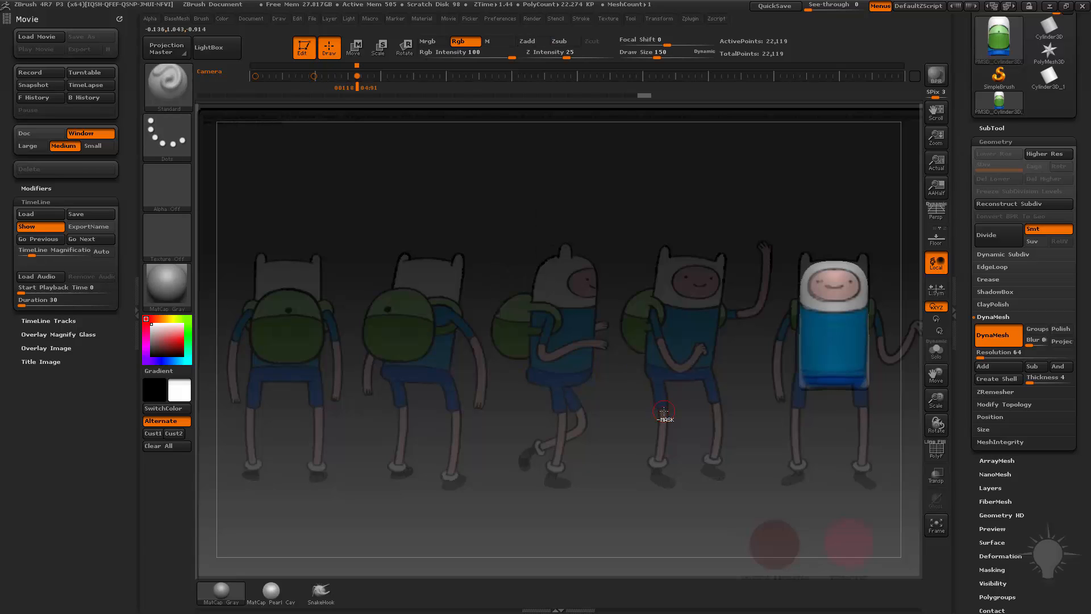
Step: Pull the ears up from the head with a Transpose move in the front view, clear the mask and update the DynaMesh
key("w")
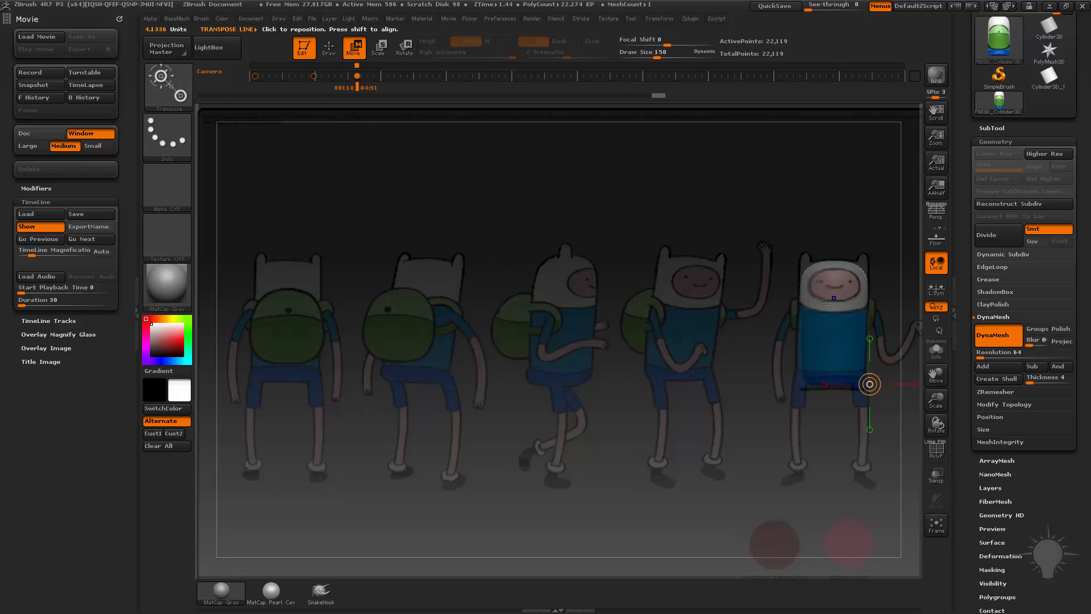
left_click_drag(821, 300, 821, 178, "shift")
left_click_drag(846, 241, 847, 211)
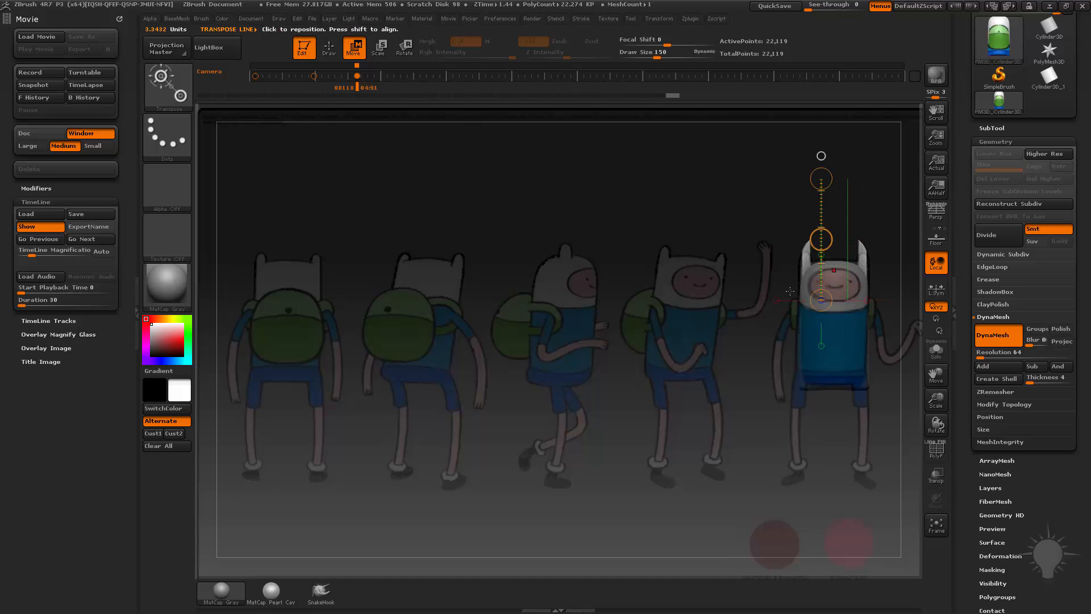
left_click_drag(615, 217, 696, 347, "ctrl")
left_click_drag(616, 177, 664, 252, "ctrl")
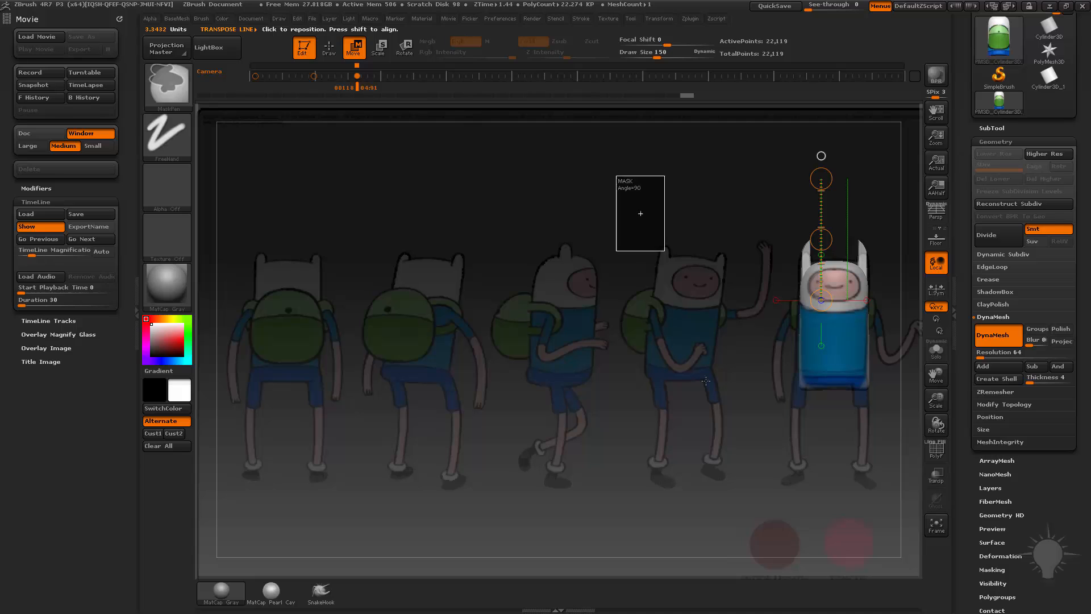
key("q")
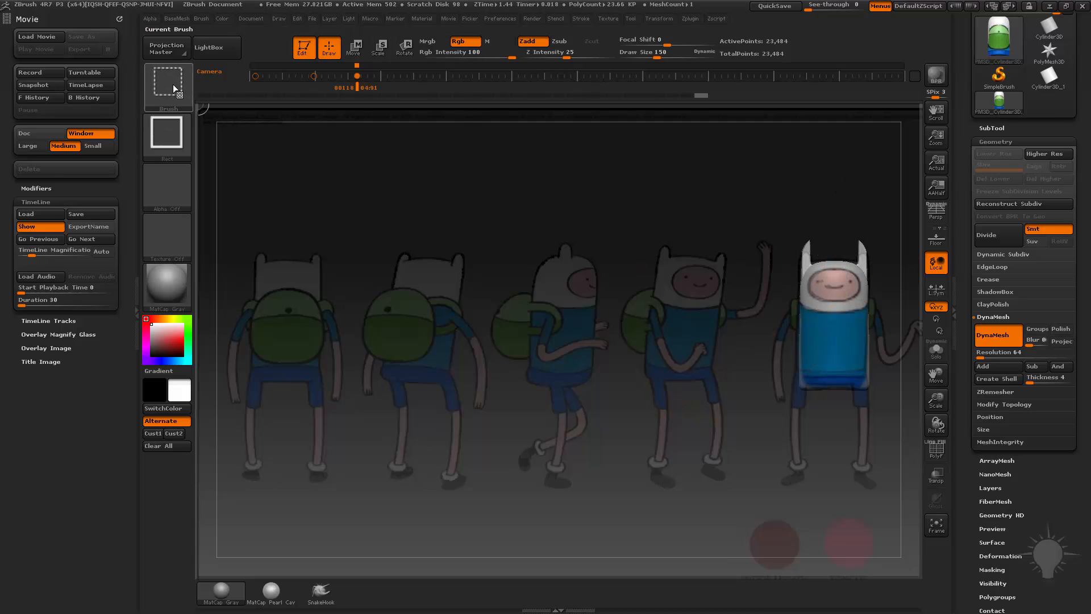
Step: Trim the tops of both ears down to the reference height in the stored front view with the ClipCurve brush
left_click(172, 84, "ctrl+shift")
left_click(332, 148)
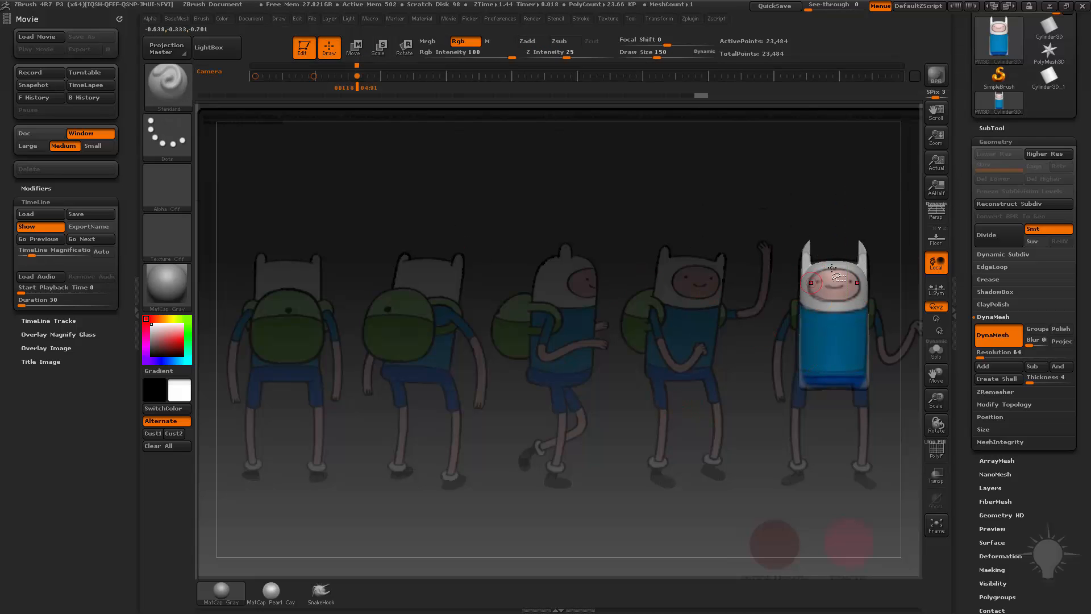
mouse_move(718, 233)
left_mouse_down("ctrl+shift")
mouse_move(861, 241)
mouse_move(896, 257)
mouse_move(904, 247)
left_mouse_up("ctrl+shift")
key("Left")
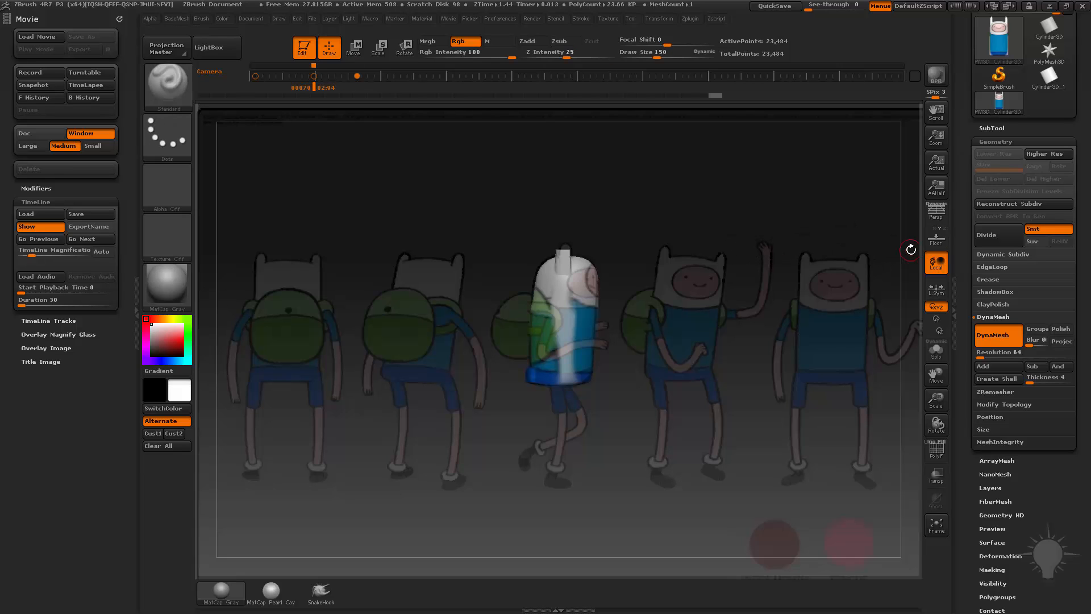
key("Left")
key("Right")
key("Right")
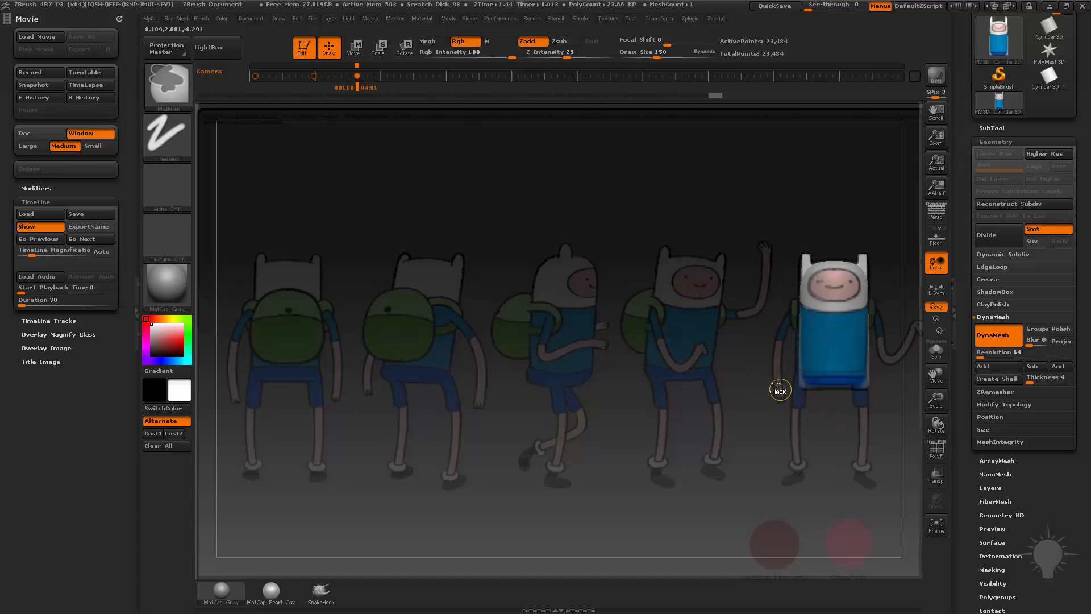
Step: Isolate the two leg areas with an inverted mask, pull them down to the reference ankles with Transpose Move, and update the DynaMesh
mouse_move(779, 390)
left_mouse_down("ctrl")
mouse_move(811, 422)
mouse_move(810, 411)
mouse_move(825, 492)
left_mouse_up("ctrl")
left_click(839, 468, "ctrl")
key("w")
mouse_move(822, 441)
left_mouse_down()
mouse_move(808, 461)
mouse_move(813, 455)
left_mouse_up()
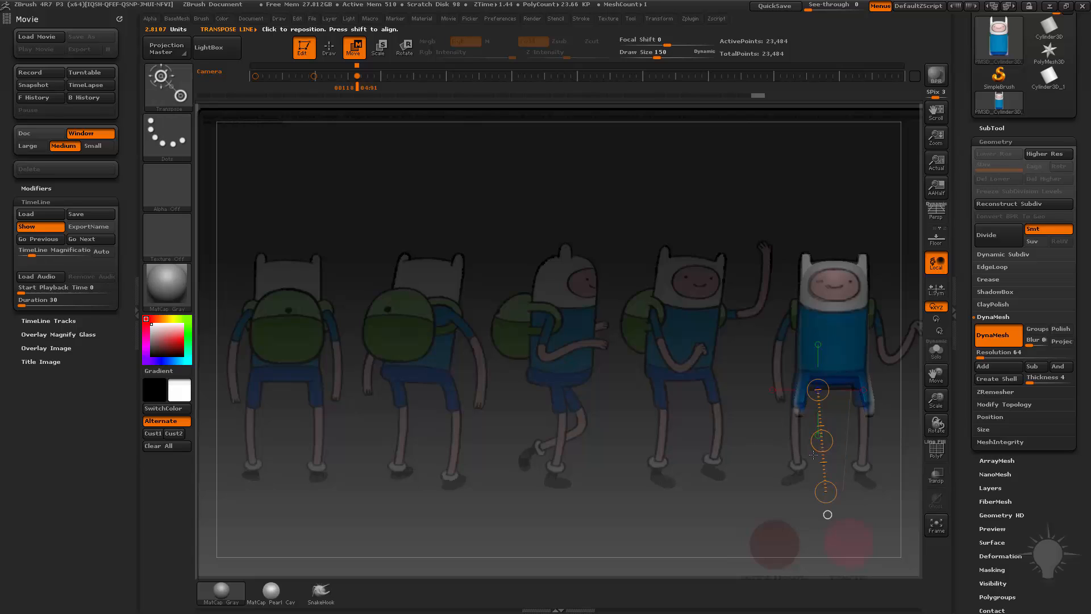
left_click_drag(847, 441, 848, 495)
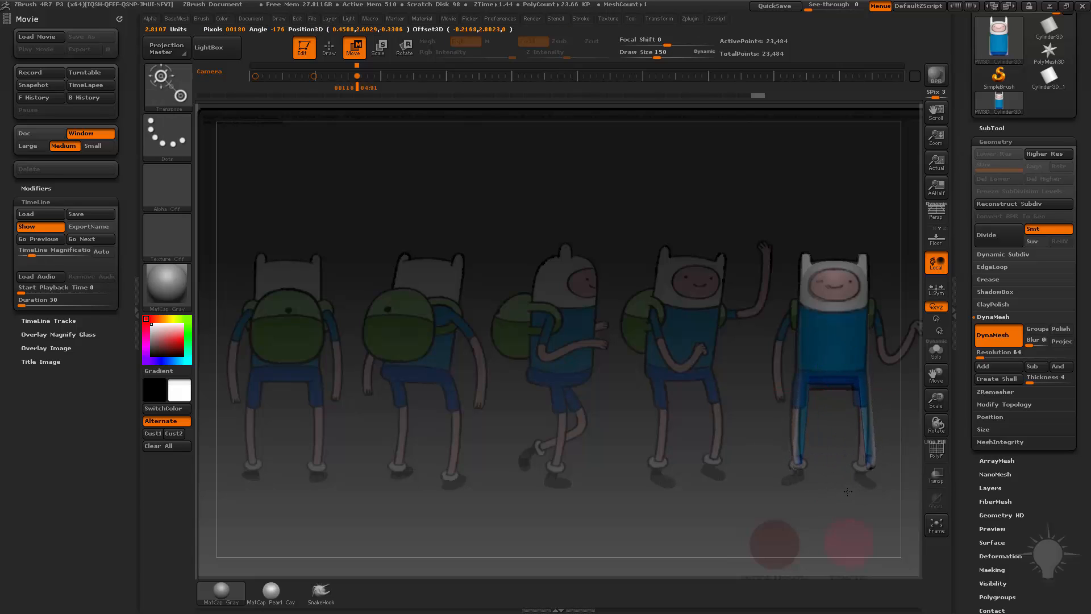
left_click_drag(681, 395, 707, 433, "ctrl")
mouse_move(716, 390)
left_mouse_down("ctrl")
mouse_move(770, 485)
mouse_move(818, 452)
mouse_move(790, 413)
mouse_move(796, 419)
mouse_move(816, 381)
mouse_move(805, 386)
left_mouse_up("ctrl")
Step: Choose the Move brush with a draw size of 468 and compare the legs with the reference in the stored front and side views
key("q")
key("s")
key("b")
key("m")
key("v")
key("s")
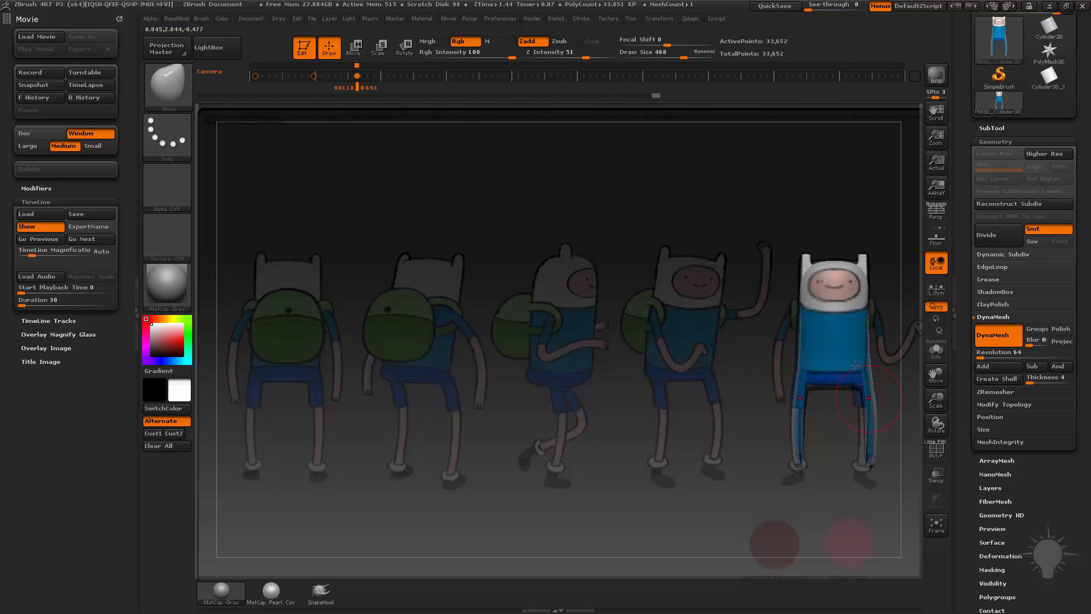
key("Right")
key("Left")
key("Left")
key("Left")
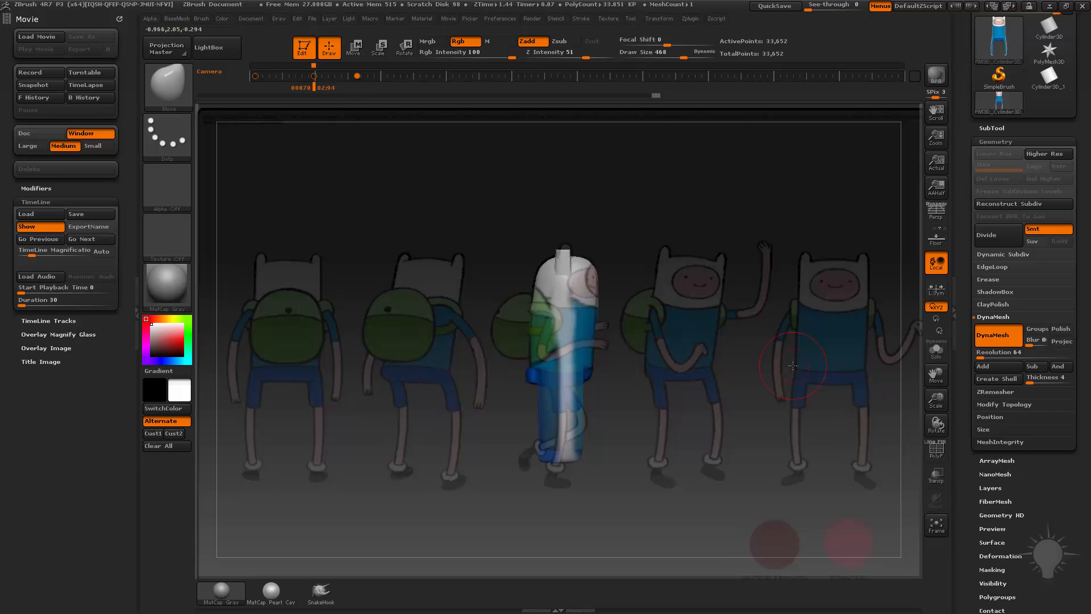
key("Right")
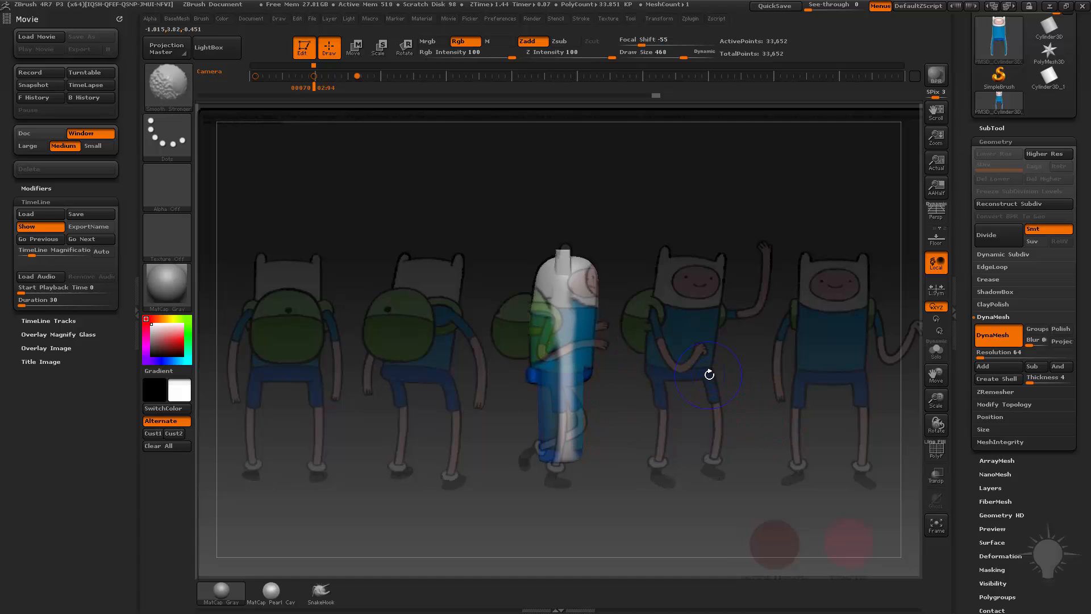
Step: Hide the Spotlight reference and turn off the display of the body subtool's polypaint
key("shift+z")
key("s")
mouse_move(684, 362)
left_mouse_down()
mouse_move(670, 362)
mouse_move(842, 387)
left_mouse_up()
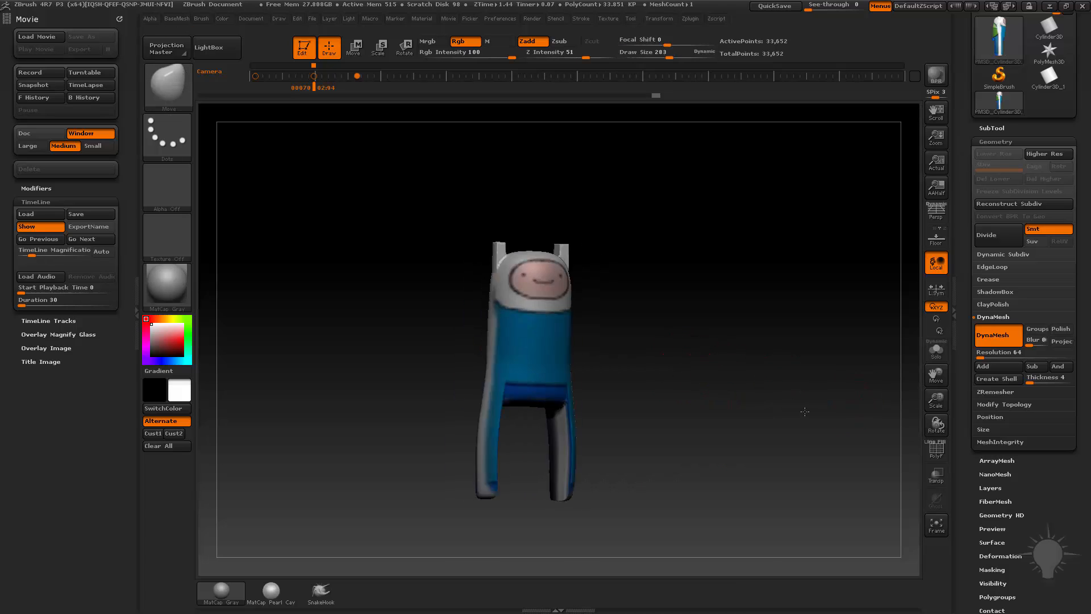
left_click(992, 129, "shift")
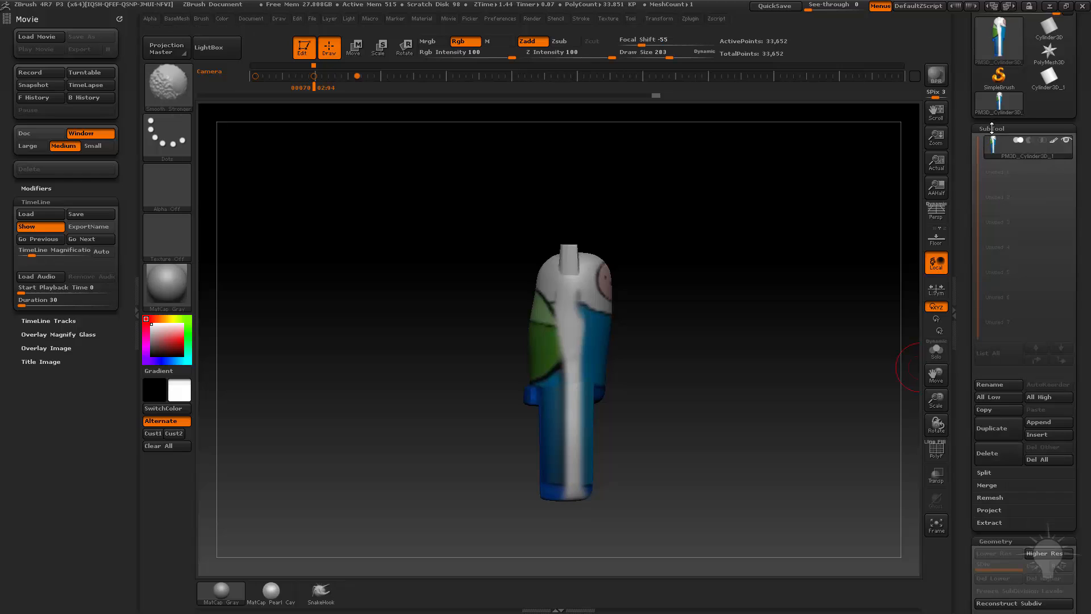
left_click(1053, 140)
Step: Trim the legs to a thinner depth in side view with the ClipCurve brush
left_click_drag(750, 372, 647, 368)
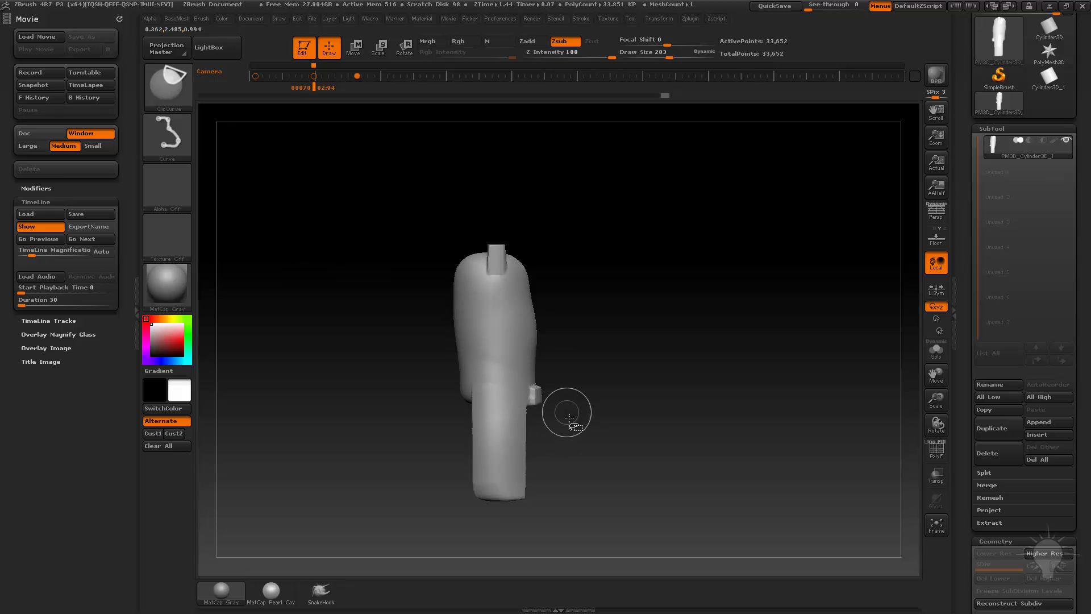
mouse_move(565, 398)
left_mouse_down("ctrl+shift")
mouse_move(563, 529)
mouse_move(524, 549)
mouse_move(504, 545)
mouse_move(484, 515)
mouse_move(492, 406)
left_mouse_up("ctrl+shift")
mouse_move(653, 380)
left_mouse_down()
mouse_move(716, 350)
mouse_move(648, 341)
left_mouse_up()
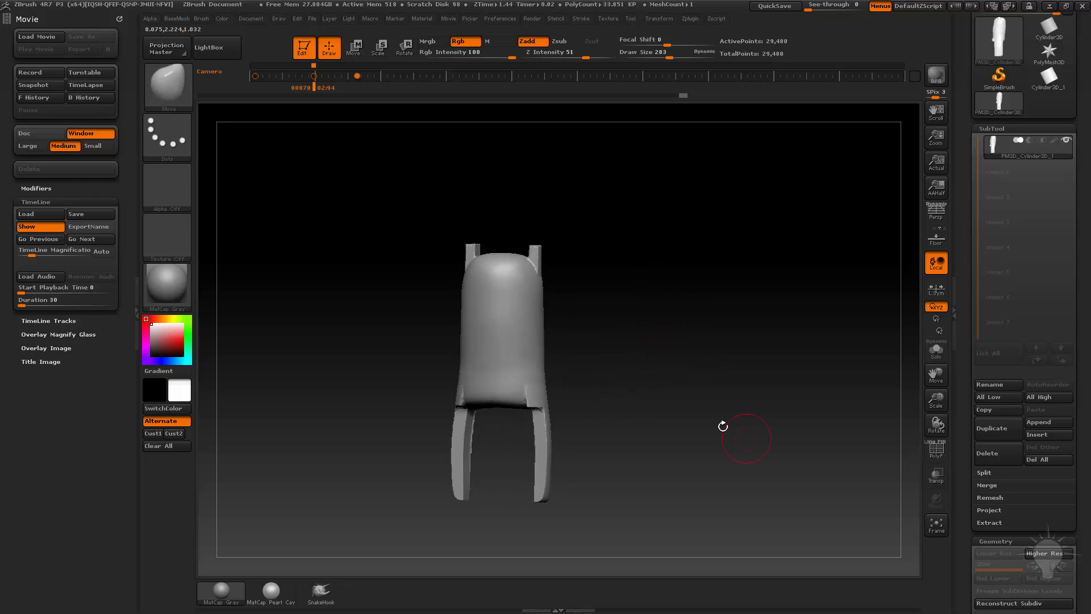
Step: Smooth the hips and the joints where the legs meet the body from several angles
left_click_drag(723, 426, 696, 418)
left_click_drag(536, 392, 524, 406, "shift")
mouse_move(568, 437)
left_mouse_down()
mouse_move(631, 440)
mouse_move(582, 397)
left_mouse_up()
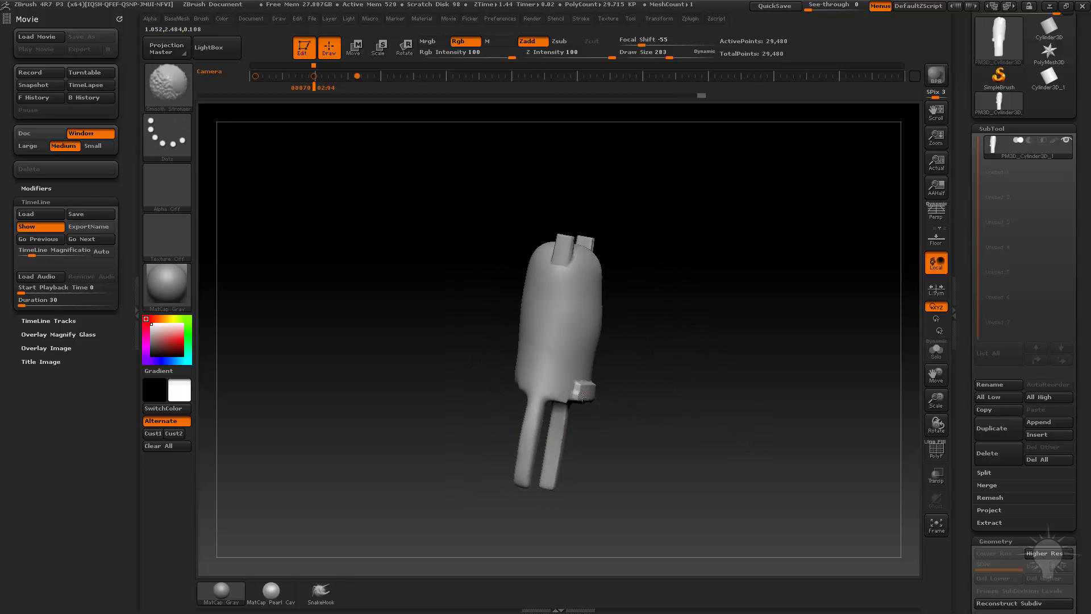
left_click_drag(653, 423, 616, 395)
left_click_drag(579, 410, 612, 435, "shift")
mouse_move(675, 387)
left_mouse_down()
mouse_move(670, 406)
mouse_move(637, 394)
left_mouse_up()
left_click_drag(578, 381, 619, 380, "shift")
mouse_move(719, 379)
left_mouse_down()
mouse_move(672, 380)
mouse_move(738, 341)
left_mouse_up()
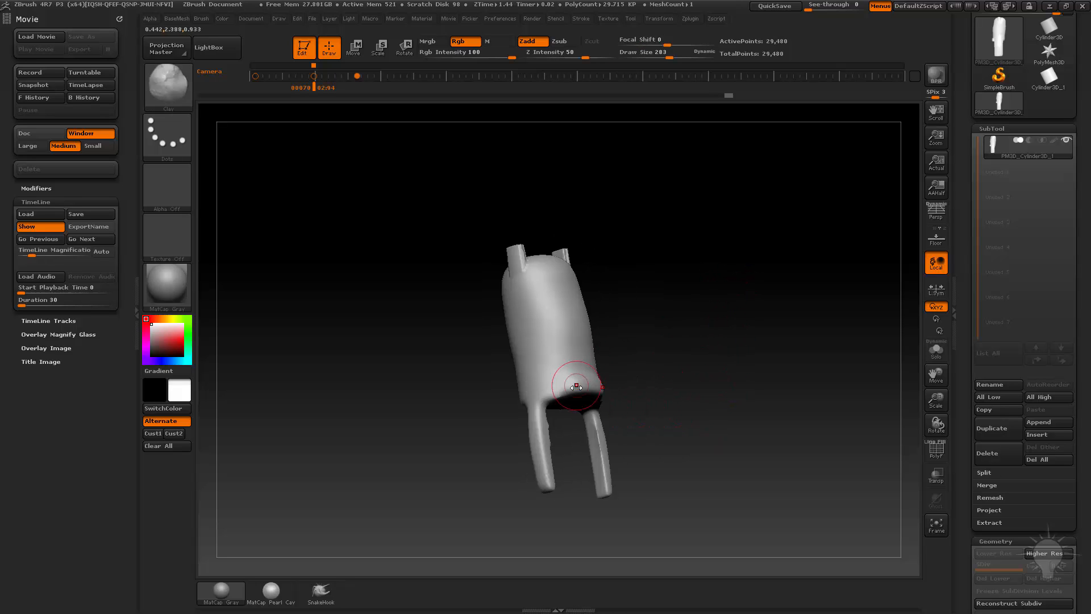
Step: Build up the lower edge of the body above the legs with the Clay brush at Z Intensity 50
mouse_move(576, 386)
left_mouse_down()
mouse_move(553, 397)
mouse_move(585, 382)
left_mouse_up()
left_click_drag(637, 379, 666, 382)
mouse_move(596, 382)
left_mouse_down()
mouse_move(577, 391)
mouse_move(604, 390)
left_mouse_up()
left_click_drag(674, 396, 660, 338)
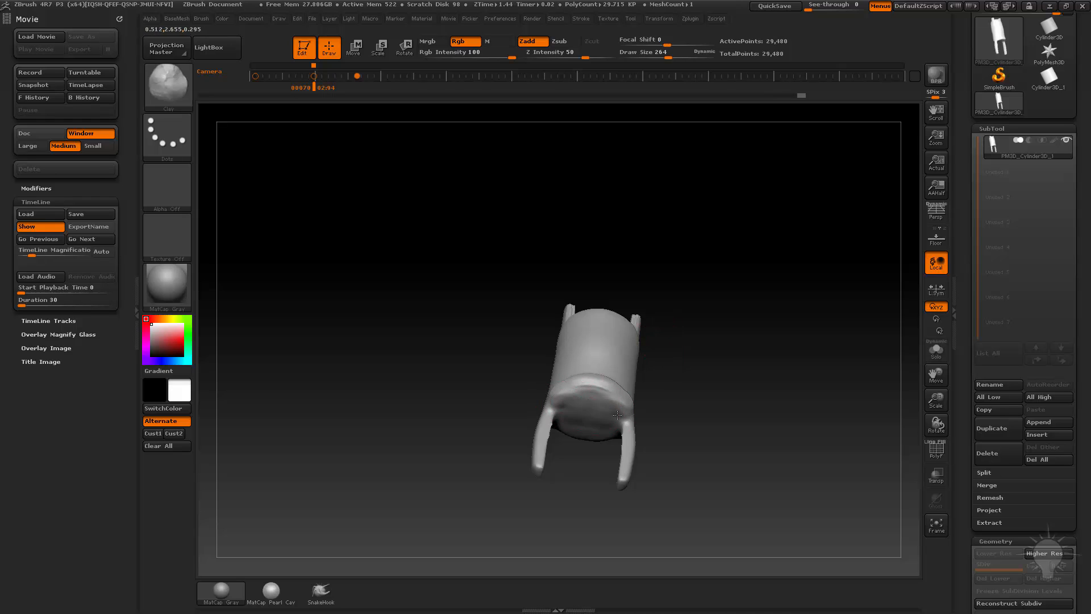
mouse_move(704, 365)
left_mouse_down()
mouse_move(552, 394)
mouse_move(663, 390)
mouse_move(535, 403)
mouse_move(612, 380)
mouse_move(653, 390)
mouse_move(549, 377)
left_mouse_up()
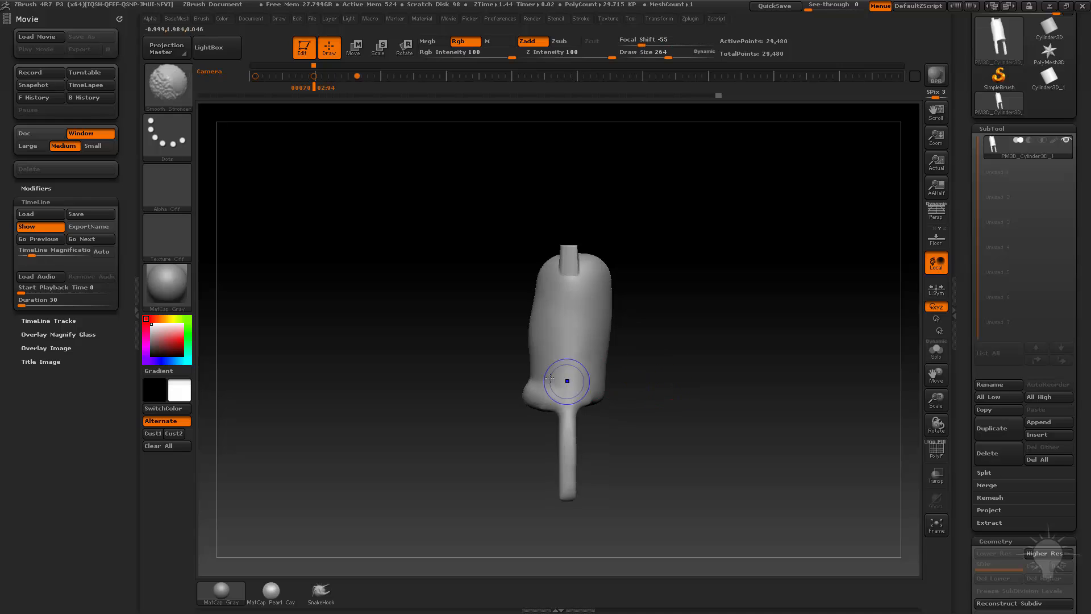
Step: Reshape the outline of the body's back in side view with the Move brush
key("b")
key("m")
key("v")
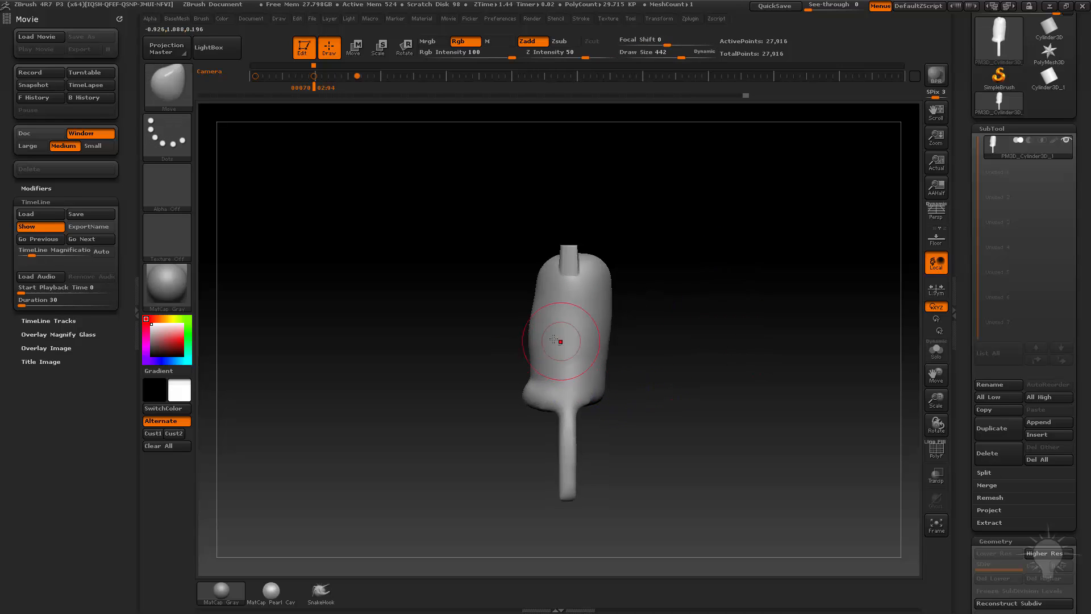
left_click_drag(555, 342, 539, 331)
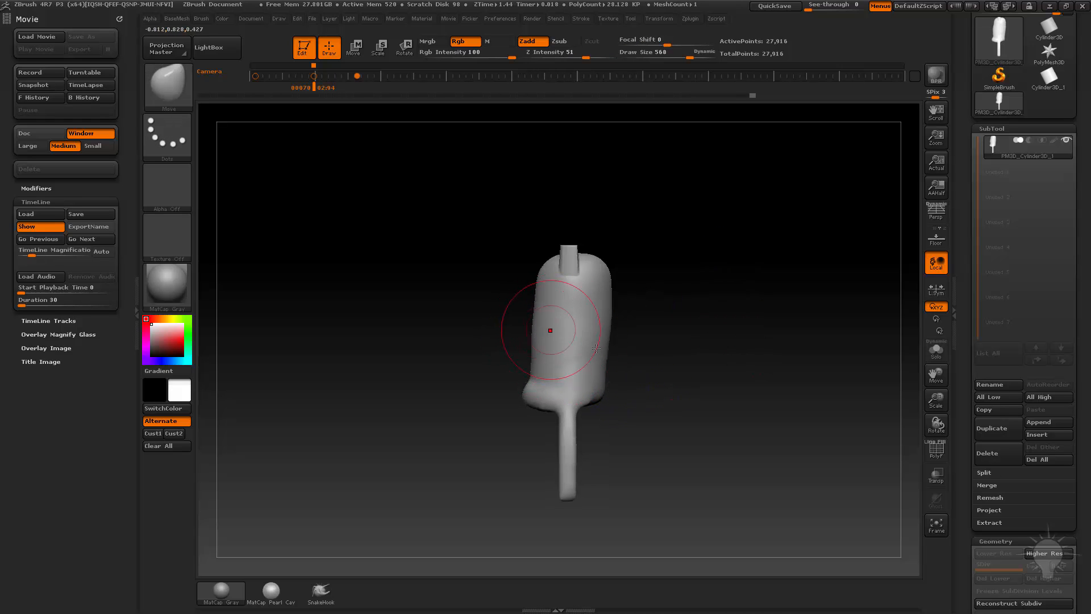
Step: Show the Spotlight reference, recall the stored side view and bend the legs to match the drawing with the Move brush
left_click_drag(744, 375, 725, 361, "alt")
key("shift+z")
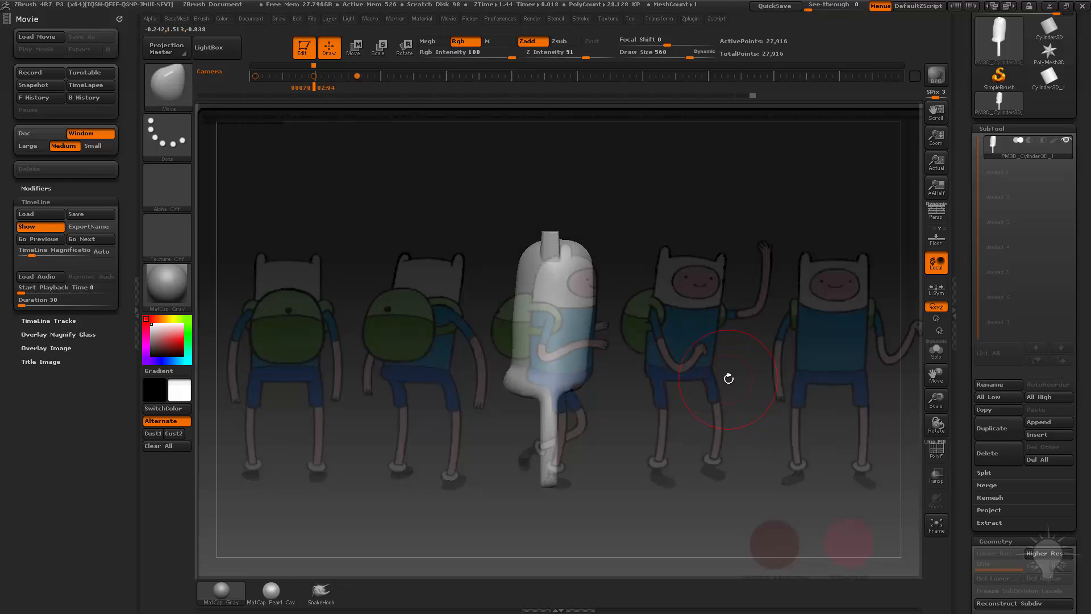
key("Right")
key("Left")
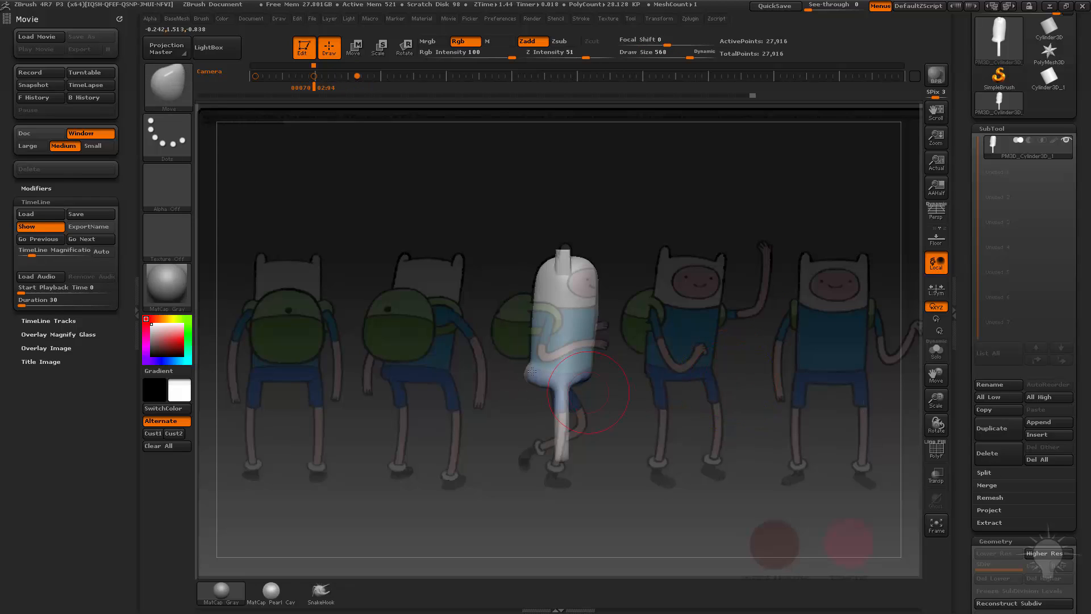
key("s")
mouse_move(550, 431)
left_mouse_down()
mouse_move(566, 424)
mouse_move(555, 460)
mouse_move(568, 407)
mouse_move(564, 446)
mouse_move(552, 412)
left_mouse_up()
key("s")
key("s")
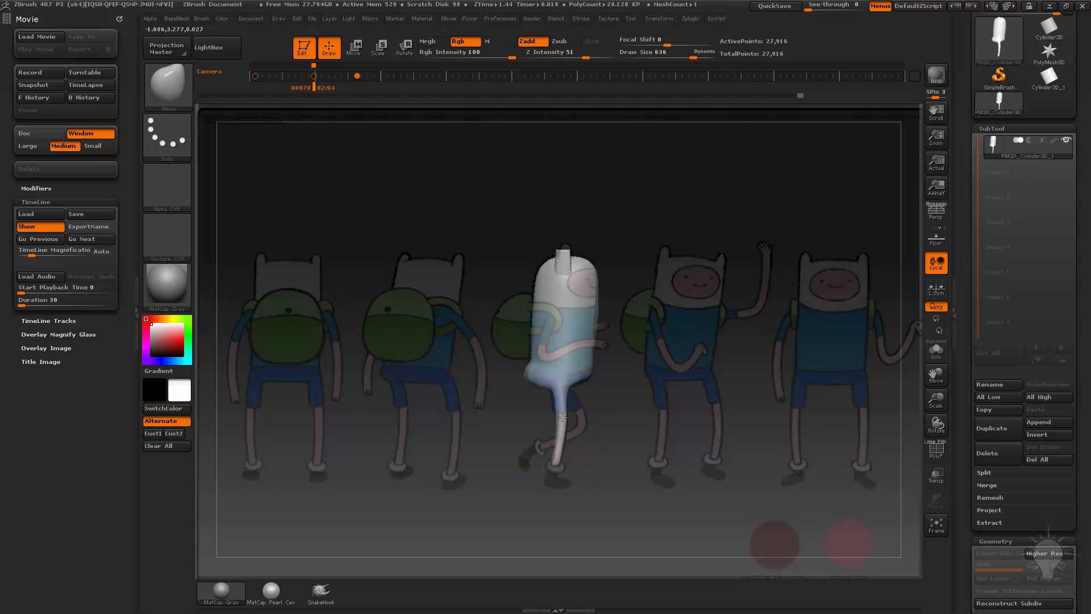
Step: Choose the Standard brush, hide the reference and smooth the two ears into rounded shapes
key("b")
key("s")
key("t")
key("s")
left_click_drag(673, 434, 643, 434)
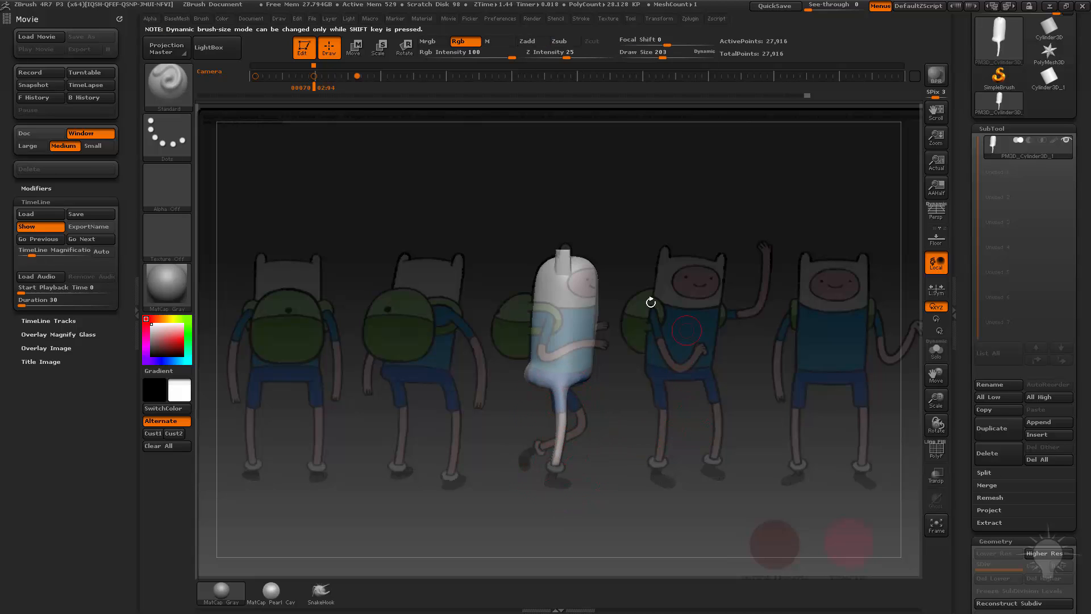
key("shift")
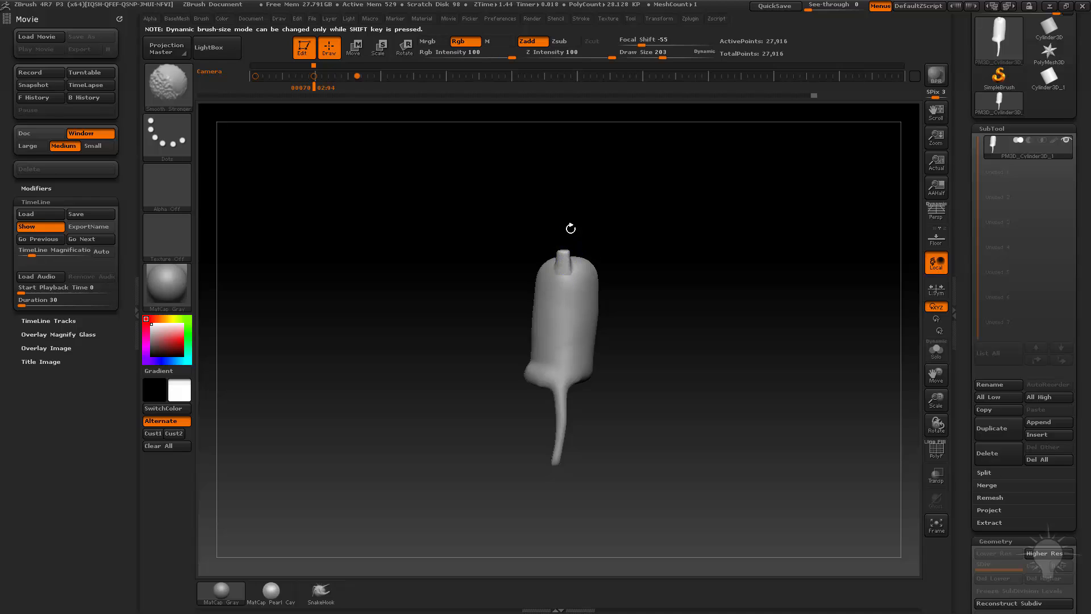
mouse_move(570, 233)
left_mouse_down()
mouse_move(672, 292)
mouse_move(631, 243)
mouse_move(737, 282)
mouse_move(788, 222)
left_mouse_up()
mouse_move(788, 222)
left_mouse_down("alt")
mouse_move(677, 287)
mouse_move(691, 283)
left_mouse_up("alt")
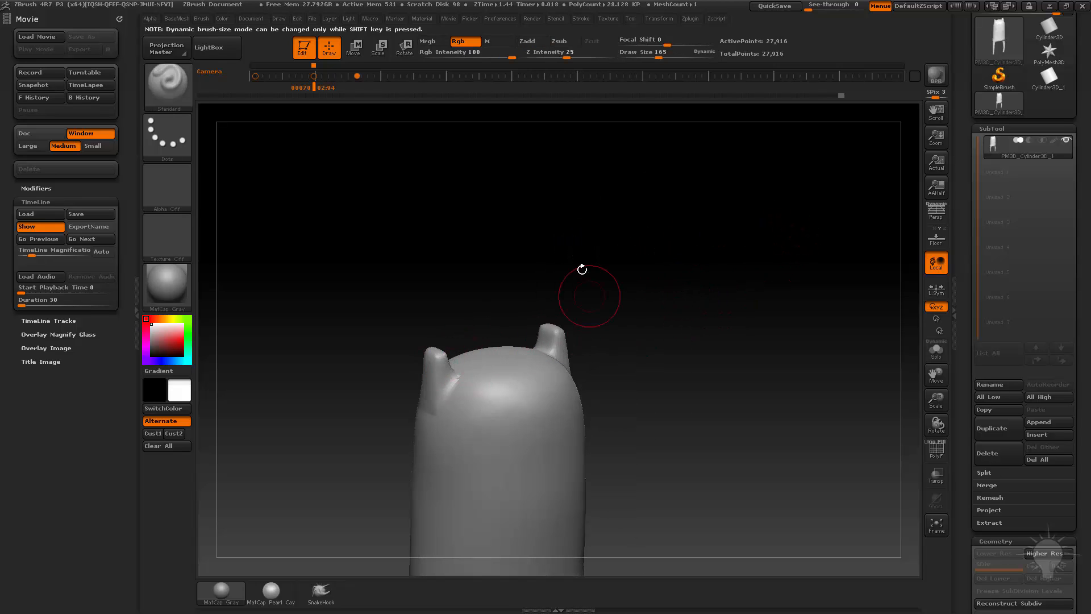
Step: Flatten and refine the ear surfaces with the TrimDynamic brush at a draw size of 150
key("b")
key("t")
key("d")
mouse_move(626, 263)
left_mouse_down()
mouse_move(689, 263)
mouse_move(671, 282)
left_mouse_up()
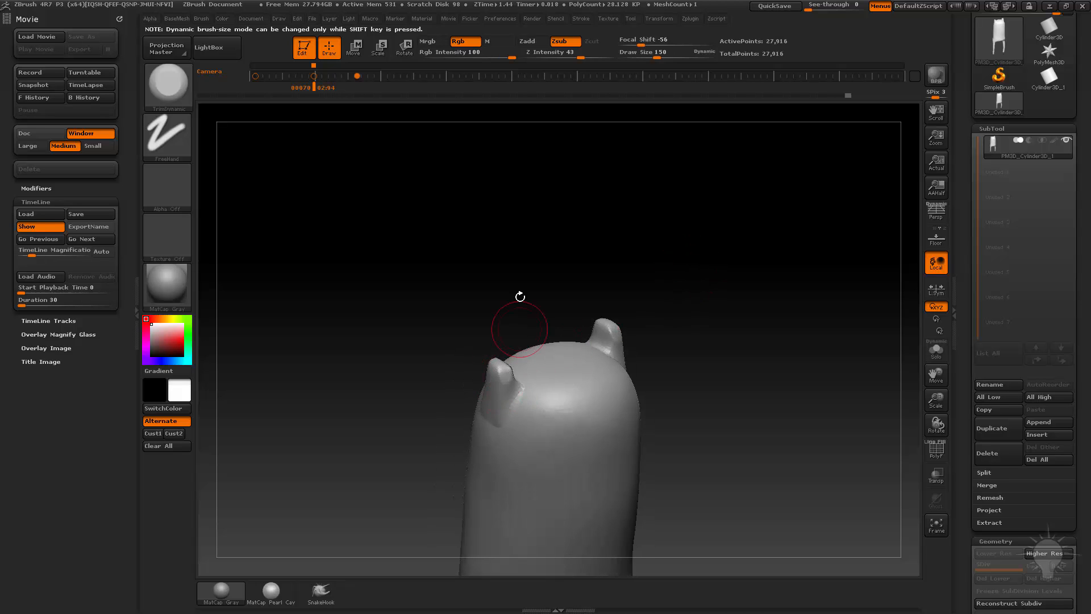
left_click_drag(520, 296, 529, 360)
left_click_drag(577, 252, 604, 276, "shift")
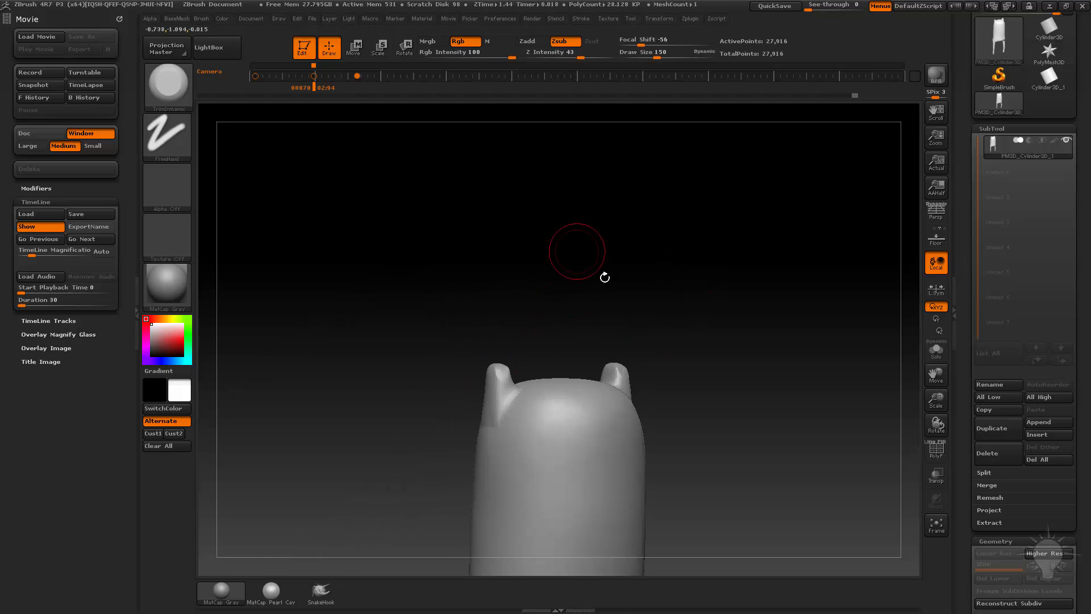
mouse_move(704, 326)
left_mouse_down("shift")
mouse_move(747, 388)
mouse_move(688, 278)
left_mouse_up("shift")
Step: Smooth the ear bases and the sides of the head and body at a draw size of 131
key("b")
key("t")
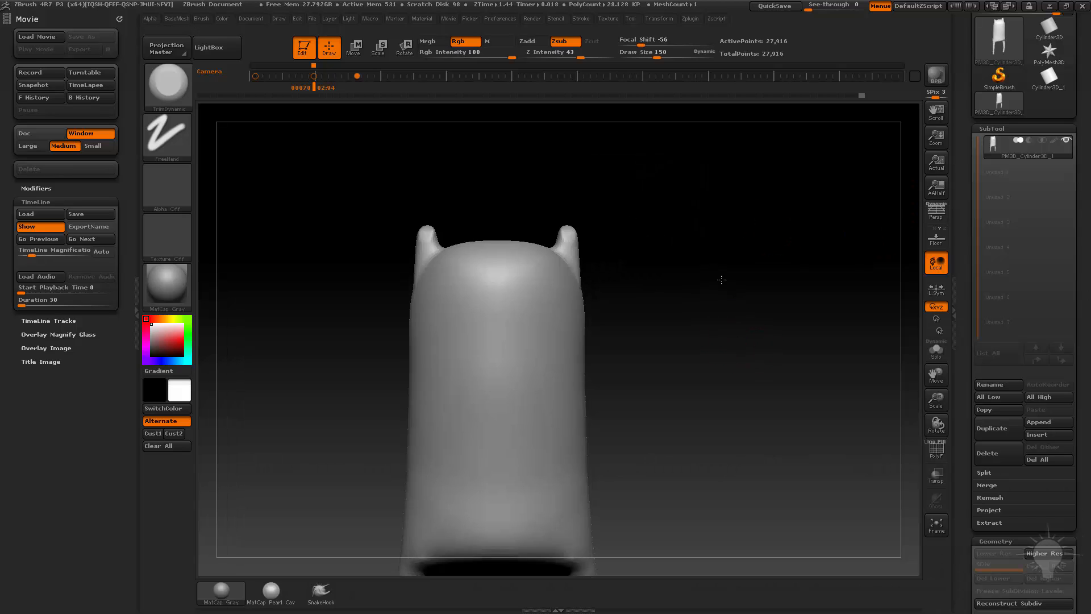
mouse_move(716, 273)
left_mouse_down()
mouse_move(645, 306)
mouse_move(701, 312)
mouse_move(535, 334)
left_mouse_up()
key("shift")
left_click_drag(602, 346, 546, 364)
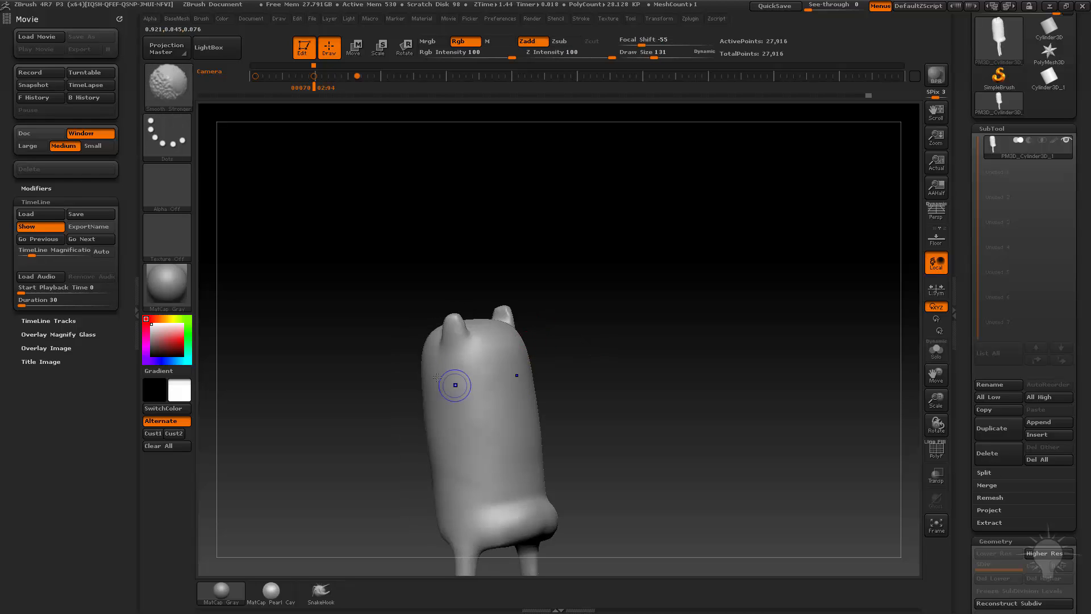
left_click_drag(453, 385, 472, 431, "shift")
left_click_drag(689, 336, 563, 370)
left_click_drag(458, 422, 399, 466, "shift")
left_click_drag(500, 421, 474, 389)
mouse_move(698, 397)
left_mouse_down("shift")
mouse_move(728, 386)
mouse_move(727, 425)
left_mouse_up("shift")
left_click(159, 85)
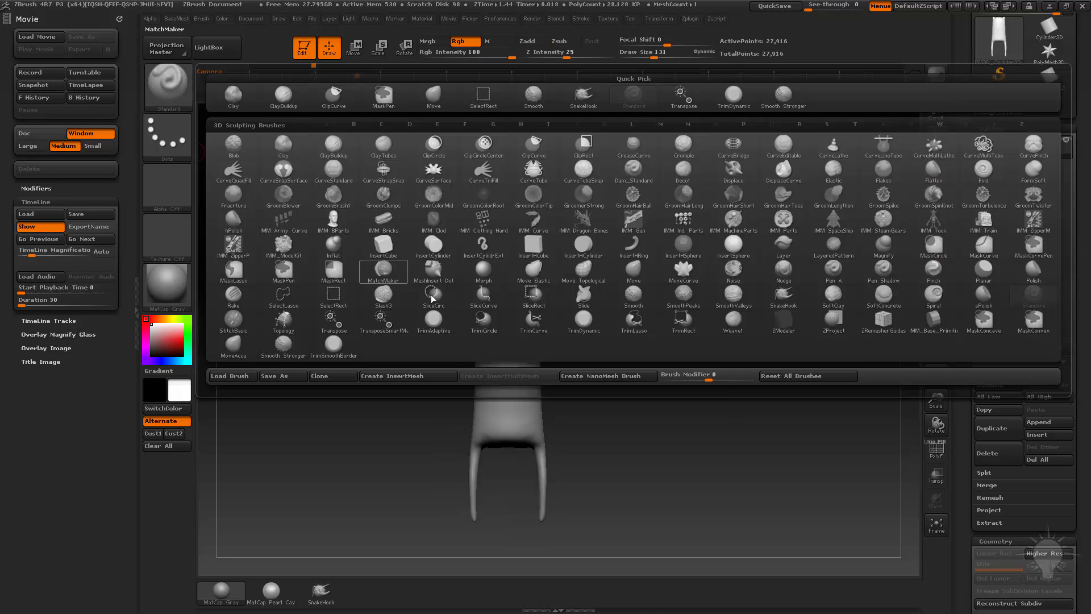
left_click(435, 316, "ctrl+alt")
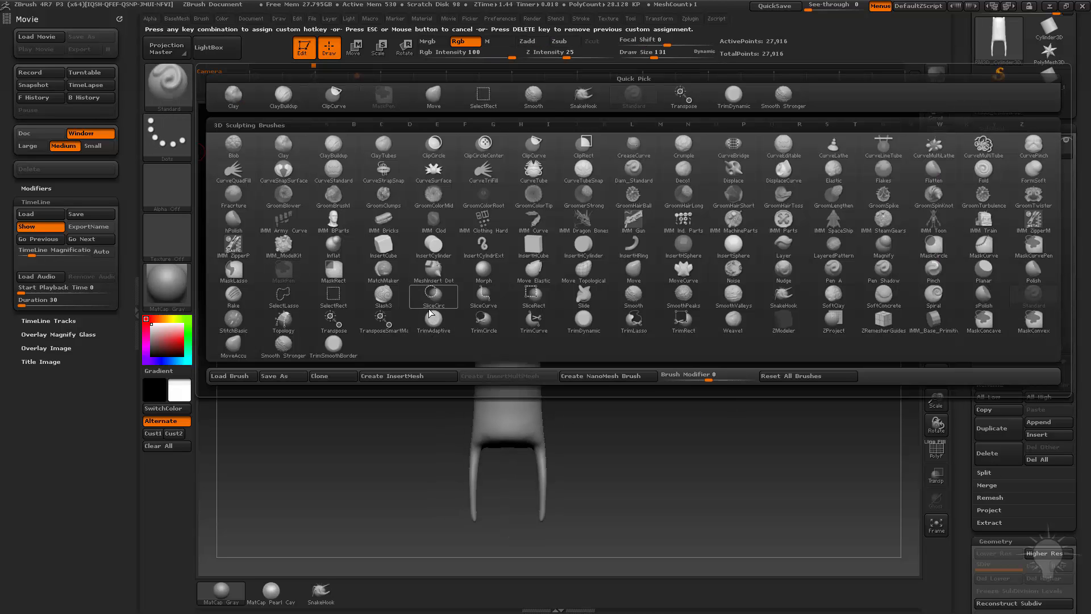
key("Escape")
Step: Thicken the legs with the Inflat brush at a draw size of 626 and Z Intensity 10
left_click_drag(738, 347, 878, 345, "shift")
left_click_drag(823, 379, 807, 337, "alt")
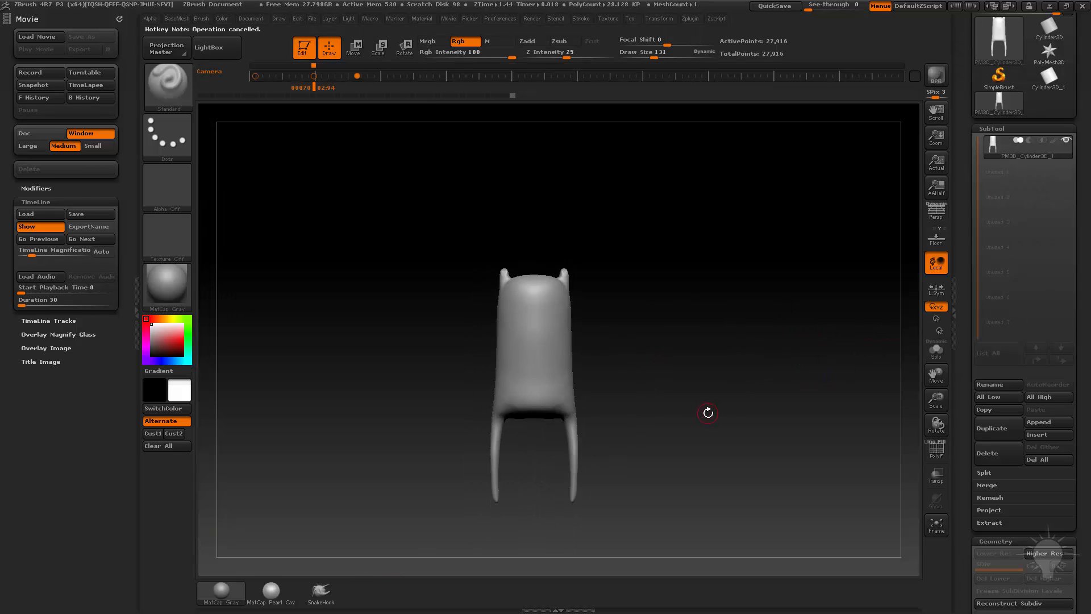
key("b")
key("i")
key("n")
mouse_move(707, 422)
left_mouse_down("alt")
mouse_move(697, 372)
mouse_move(665, 386)
left_mouse_up("alt")
key("s")
mouse_move(613, 399)
left_mouse_down()
mouse_move(653, 407)
mouse_move(577, 394)
left_mouse_up()
left_click_drag(582, 431, 579, 409)
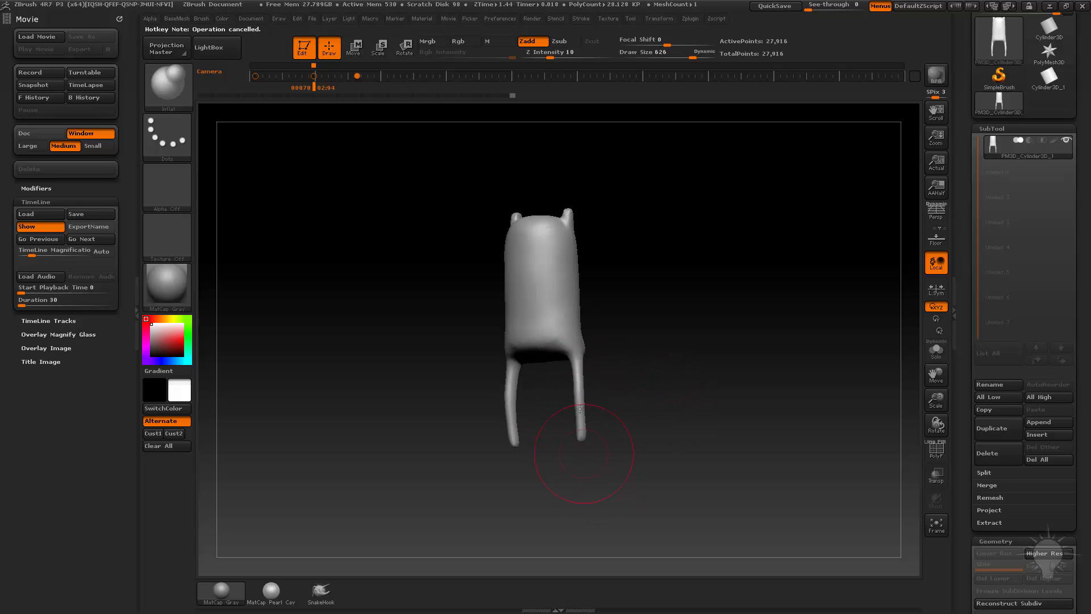
left_click_drag(669, 433, 688, 460, "shift")
Step: Show the Spotlight reference and compare the body with it in the stored back, side and front views
key("shift+z")
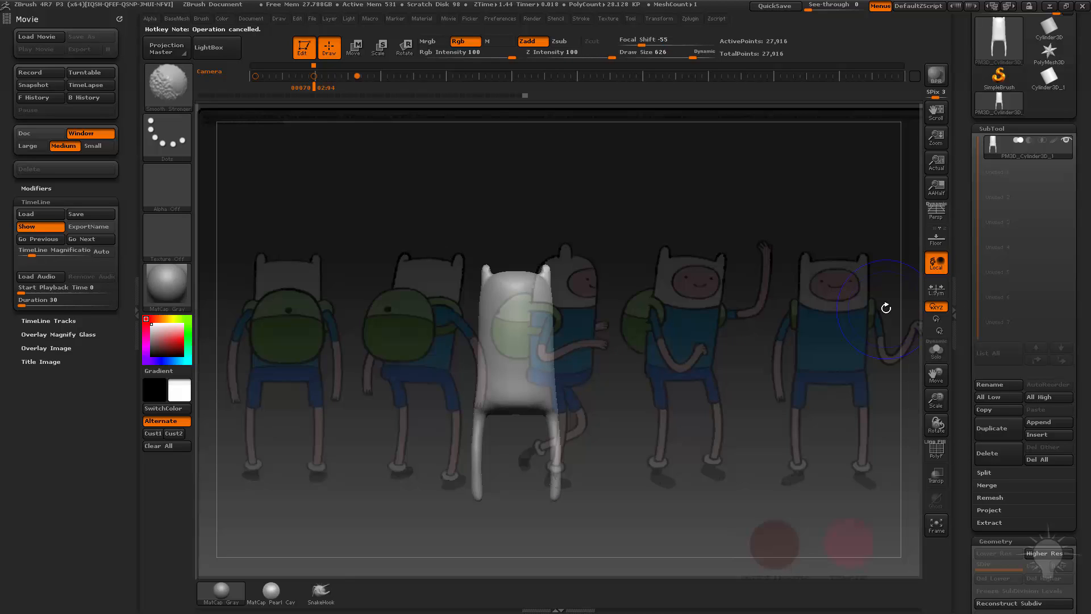
key("Left")
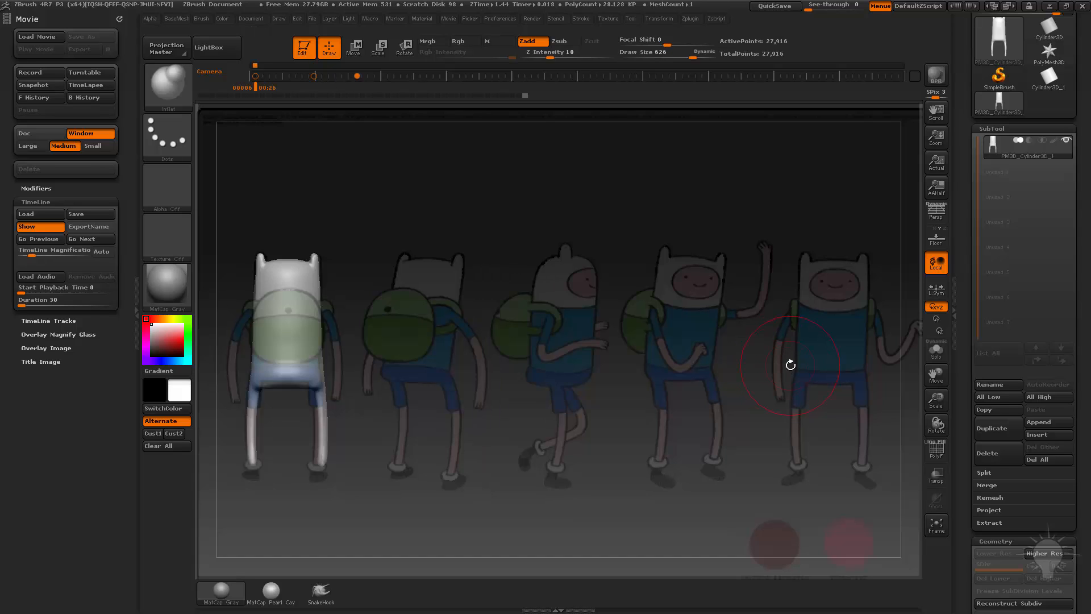
key("Right")
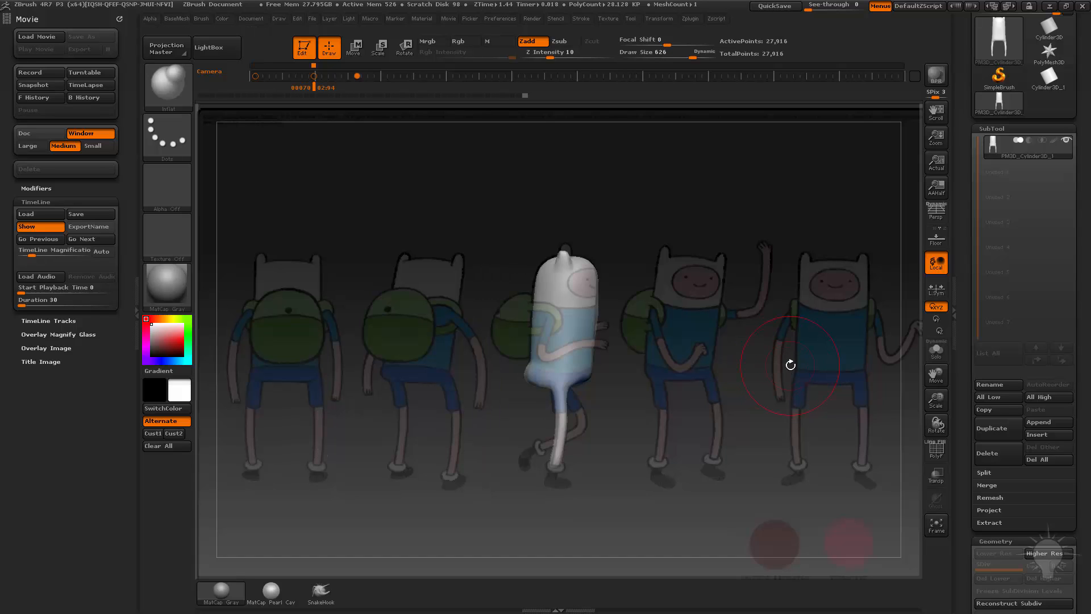
key("Right")
key("Left")
key("Left")
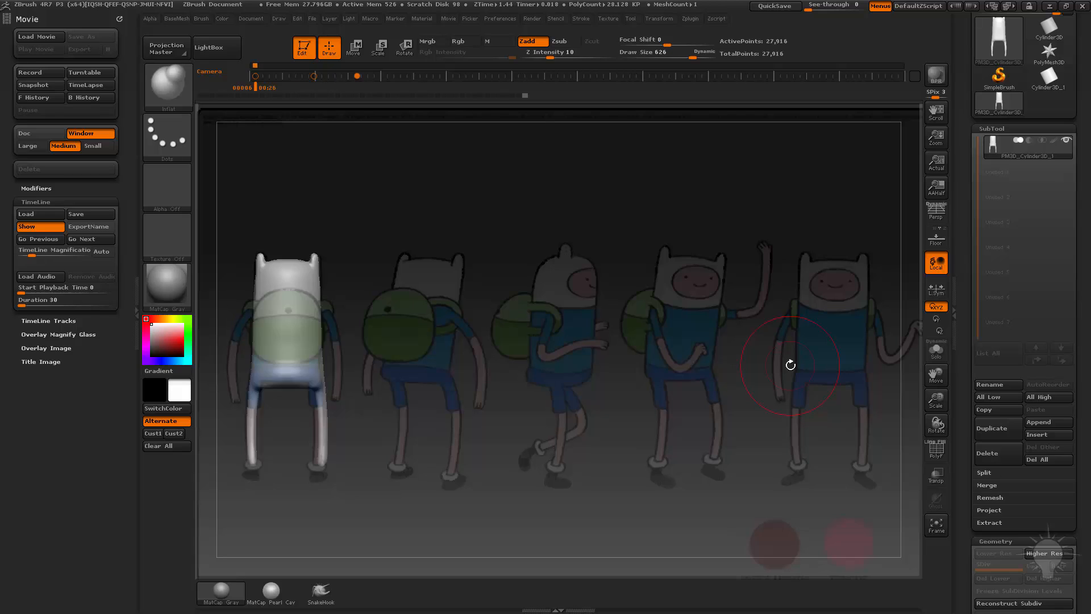
key("Right")
key("Left")
key("Right")
key("Right")
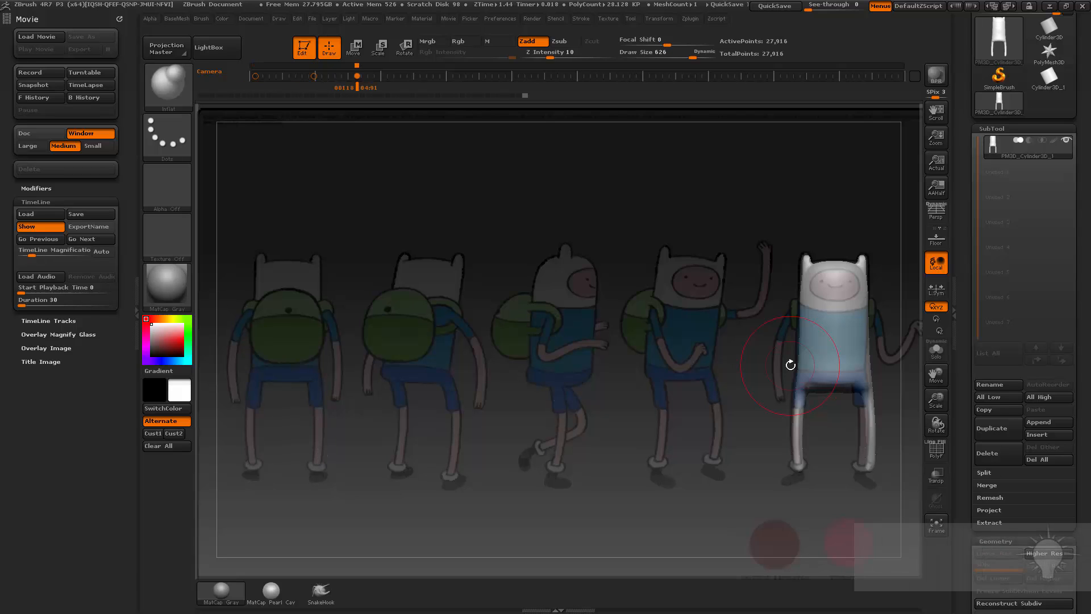
Step: Hide the Spotlight reference and choose the Standard brush in Rgb only for the body
key("shift+z")
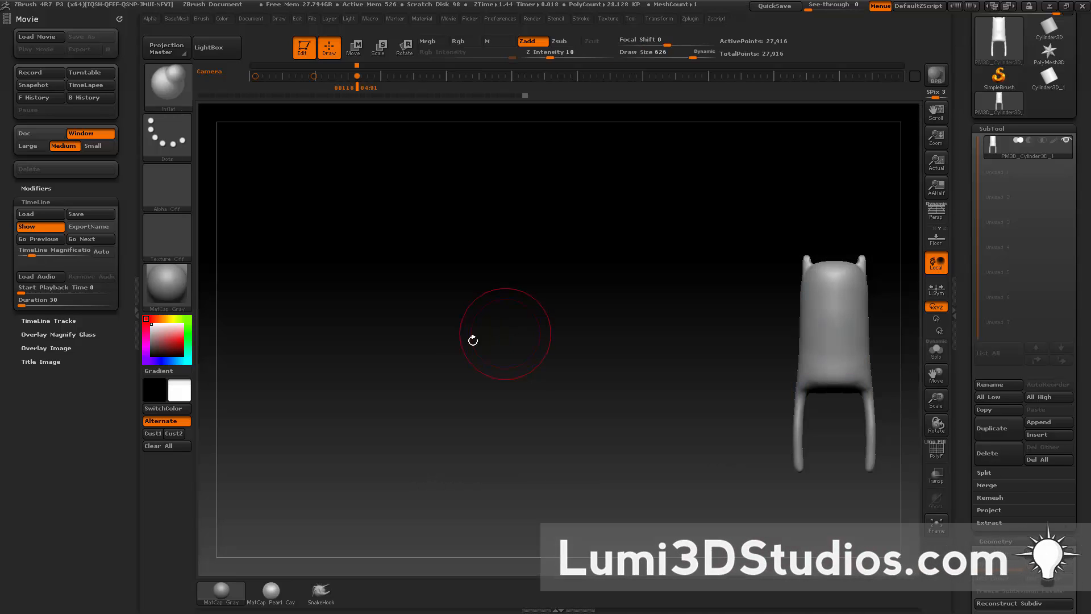
mouse_move(614, 299)
left_mouse_down("alt")
mouse_move(433, 307)
mouse_move(472, 267)
left_mouse_up("alt")
key("b")
key("s")
key("t")
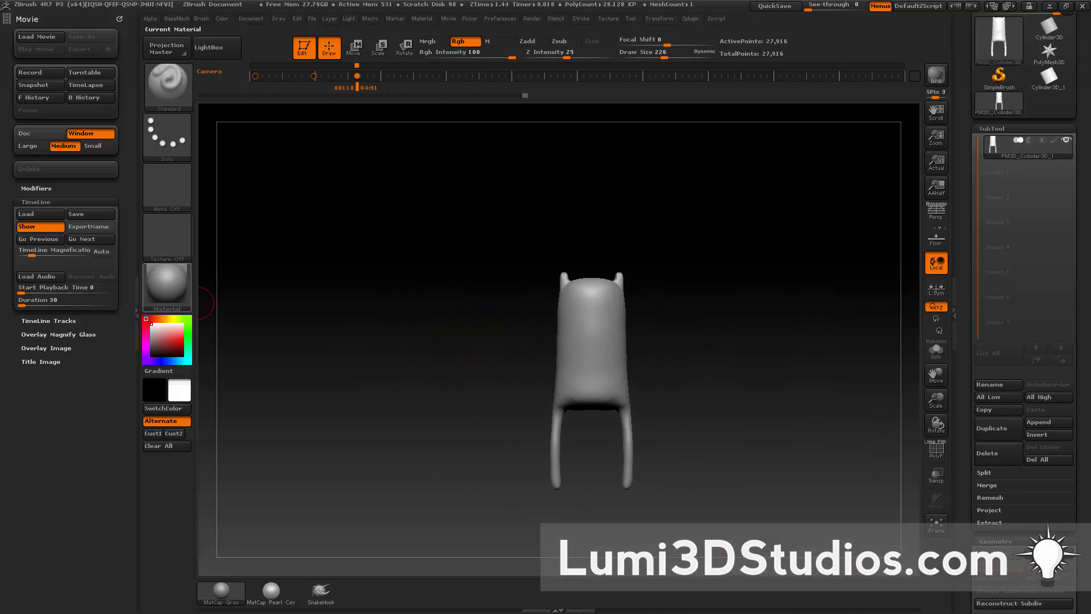